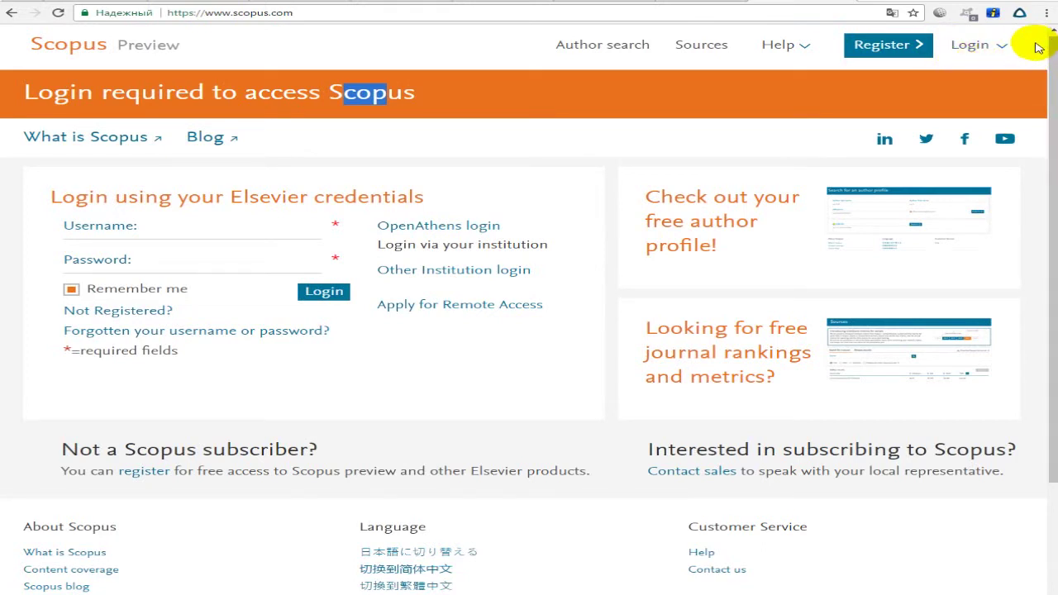
- Open the free author profile lookup and examine its last name and first name search fields
left_click_drag(1042, 46, 1052, 35)
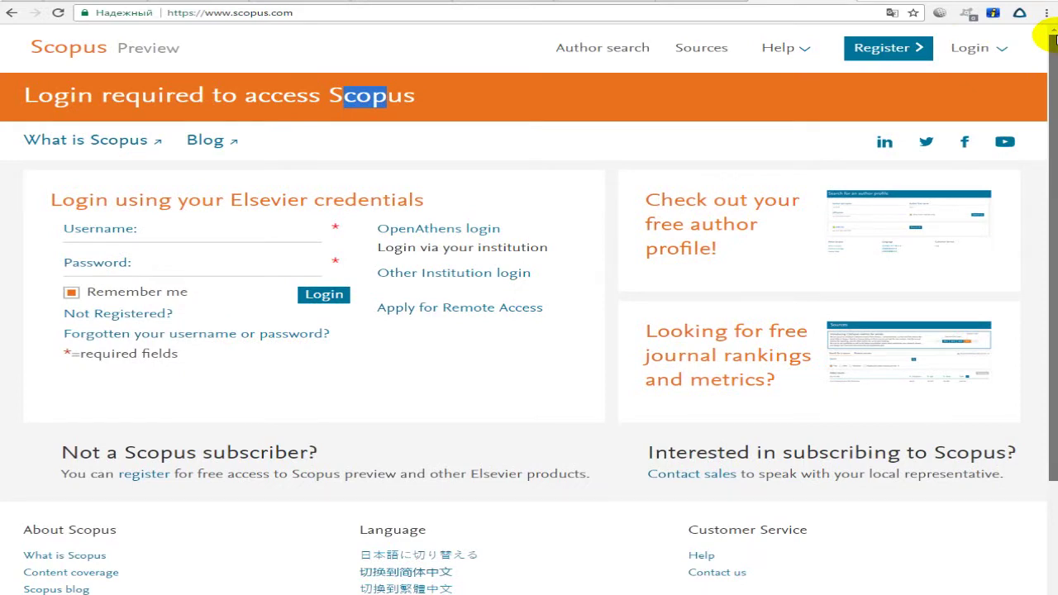
mouse_move(1055, 37)
left_mouse_down()
mouse_move(1039, 52)
mouse_move(1035, 160)
mouse_move(1035, 109)
mouse_move(1048, 99)
mouse_move(1040, 35)
left_mouse_up()
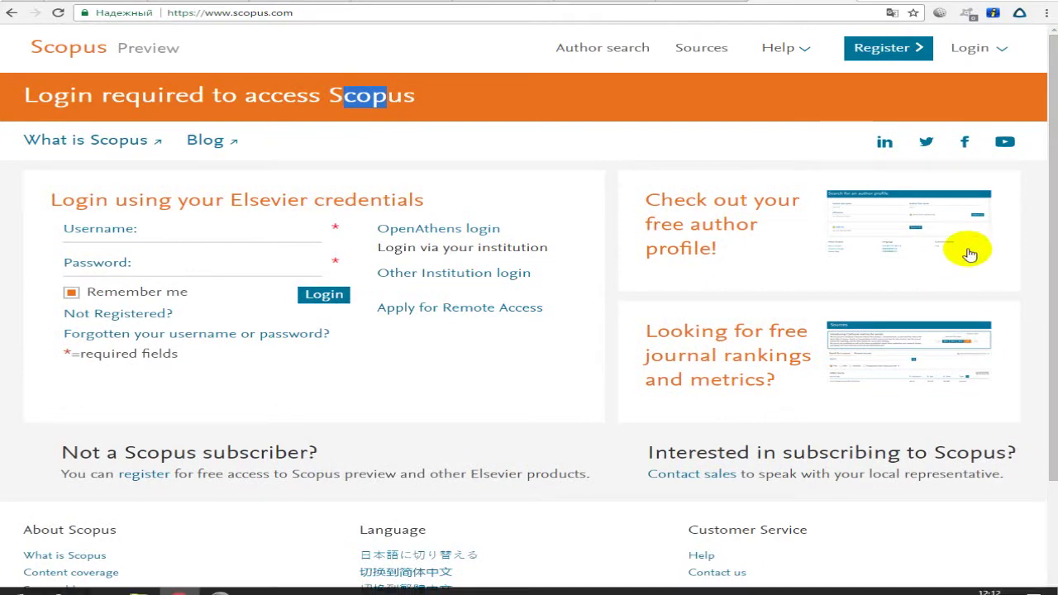
scroll(970, 254, "down", 2)
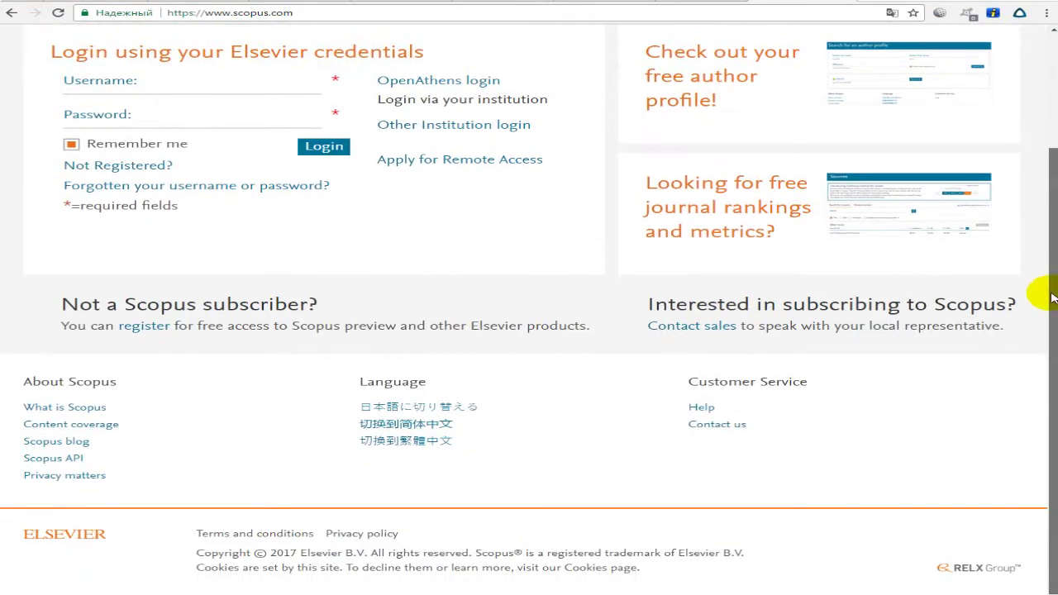
left_click_drag(1049, 287, 1023, 135)
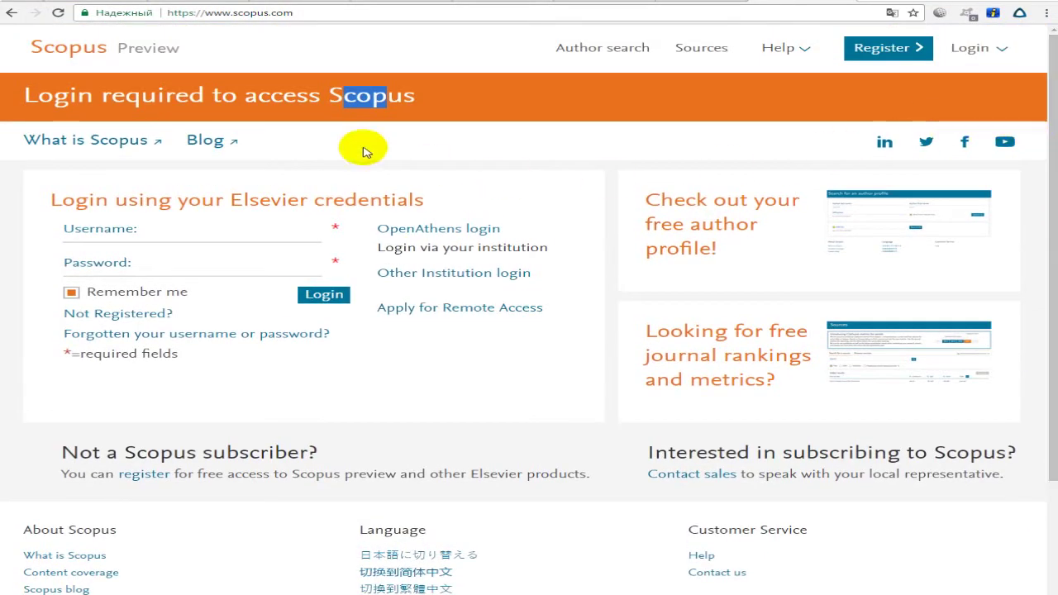
left_click(723, 237)
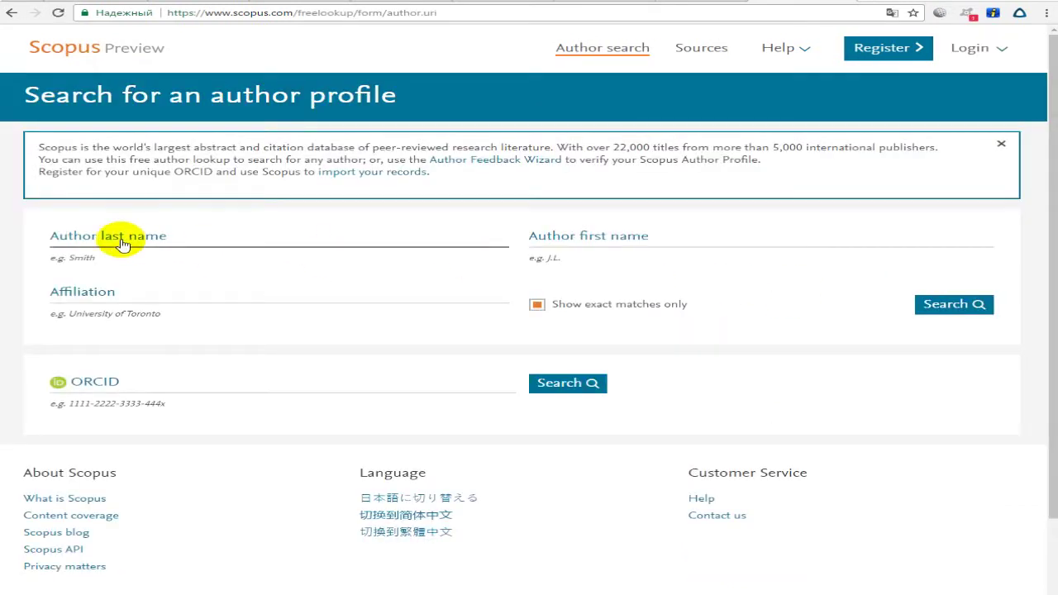
left_click(121, 246)
left_click(623, 238)
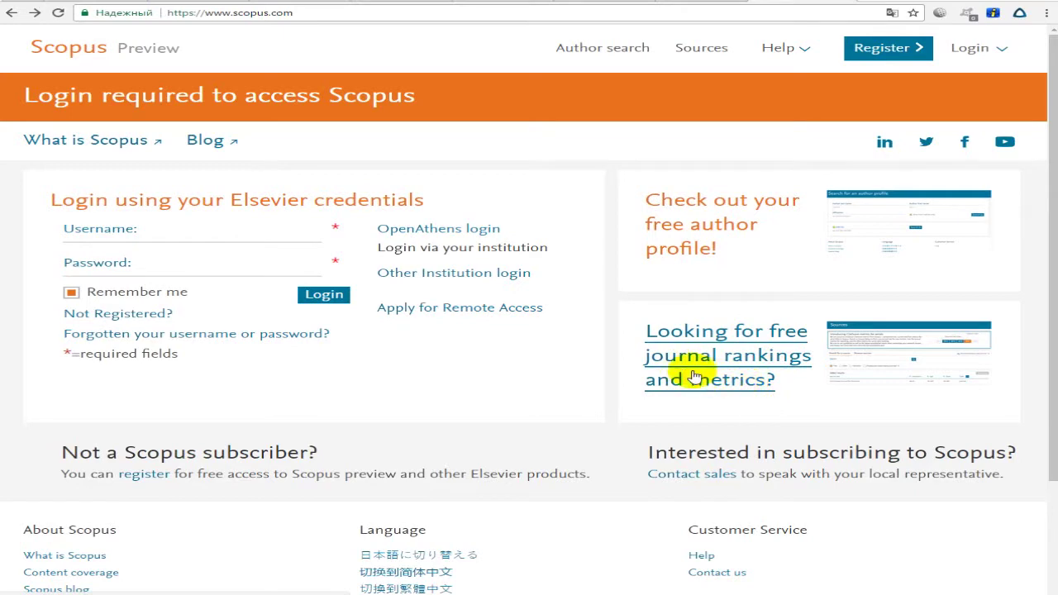
- Open the free journal rankings and metrics page and examine the source search options, ready for a title search
left_click(728, 383)
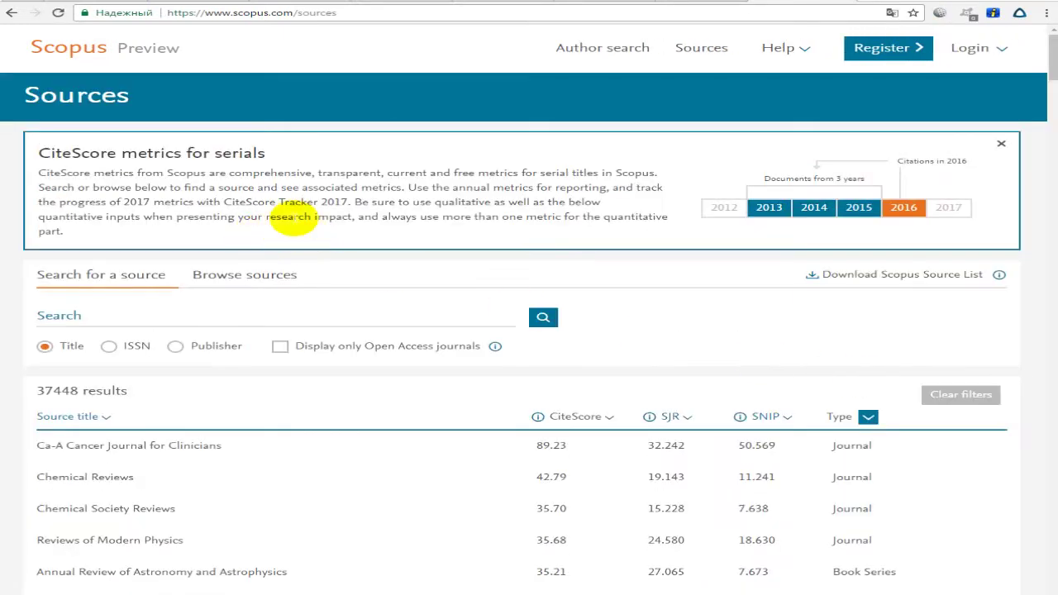
left_click_drag(138, 158, 91, 97)
left_click(99, 96)
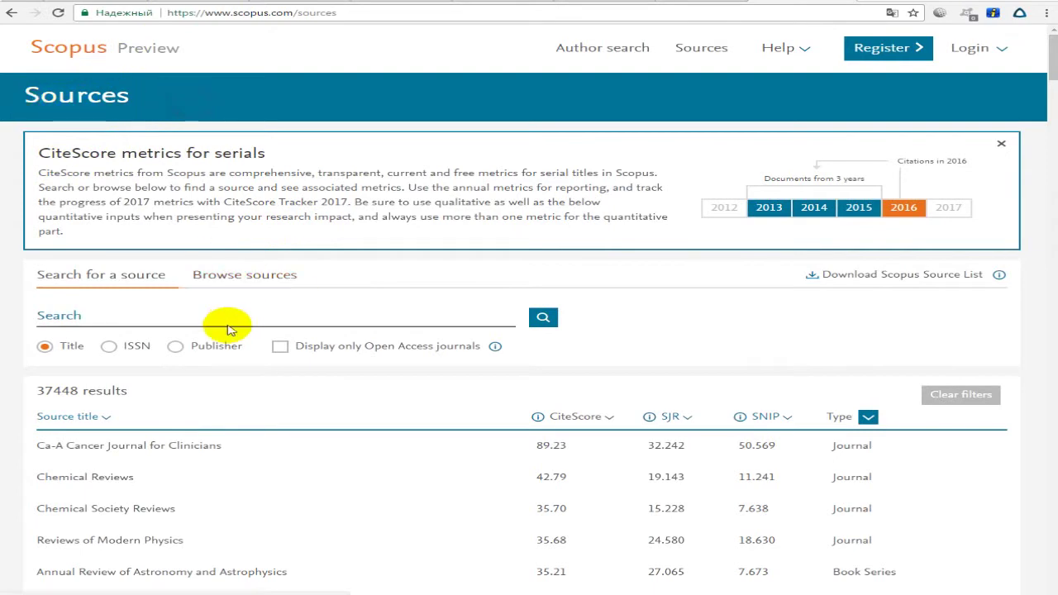
scroll(230, 330, "down", 1)
scroll(262, 323, "up", 1)
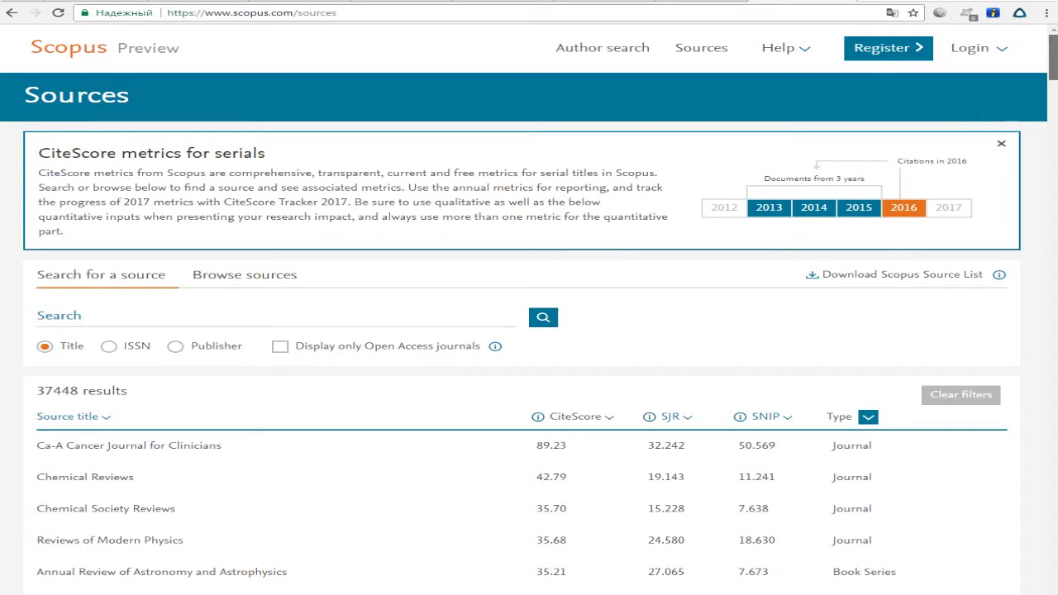
mouse_move(1054, 60)
left_mouse_down()
mouse_move(1056, 72)
mouse_move(1055, 47)
left_mouse_up()
left_click(231, 283)
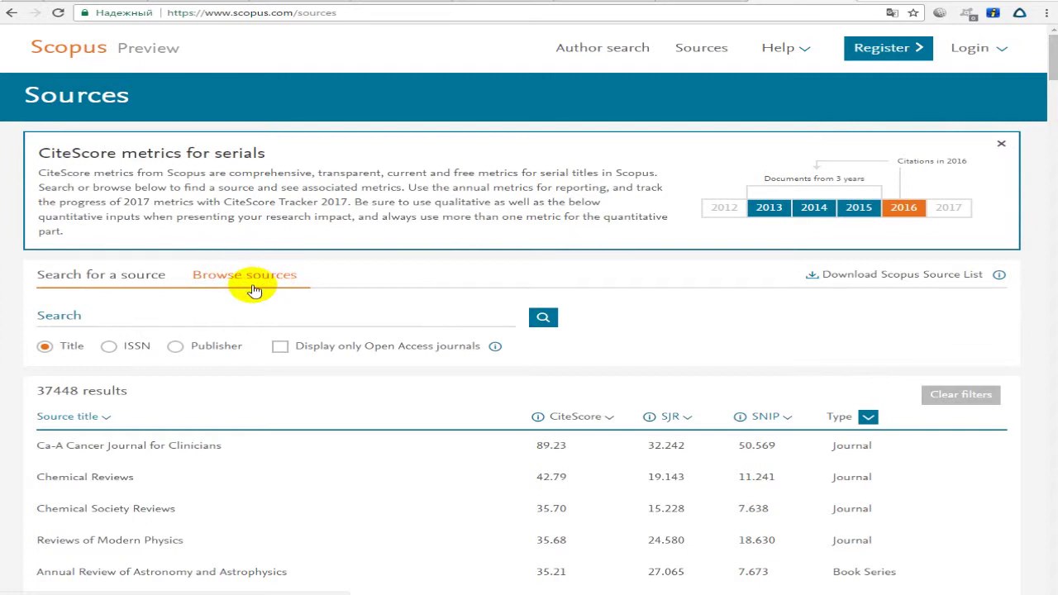
left_click(119, 317)
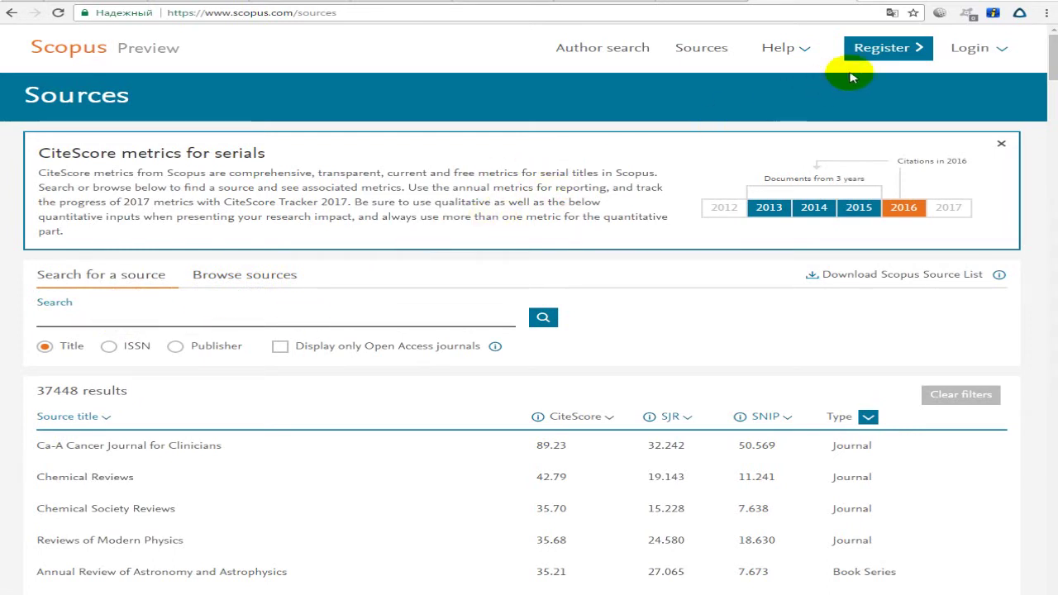
- Open the Biosystems Diversity journal site (ecology.dp.ua) in a new browser tab
key("ctrl+t")
type("v")
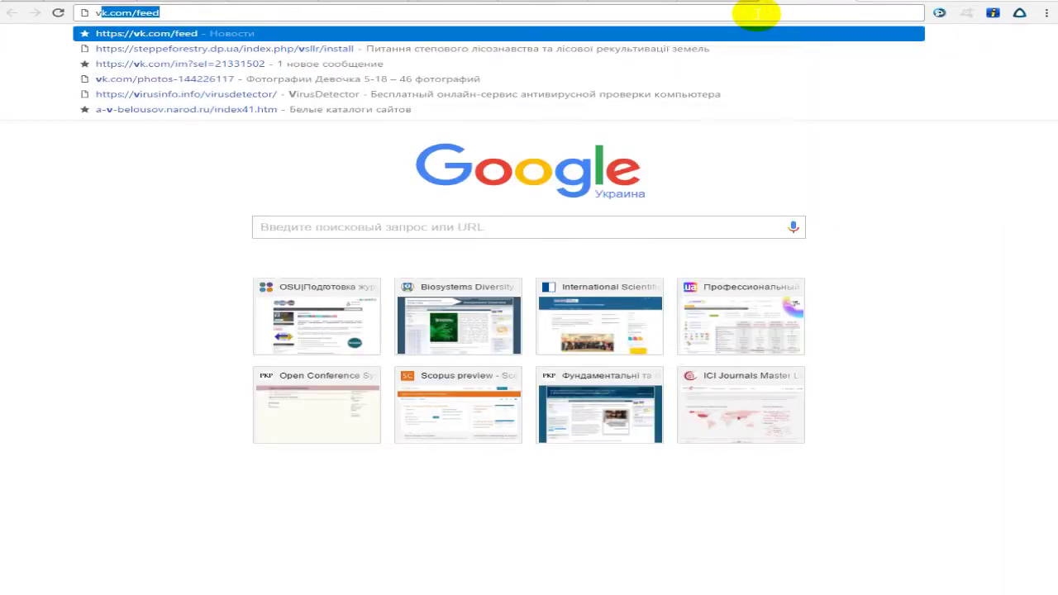
key("BackSpace")
key("BackSpace")
type("e")
key("Return")
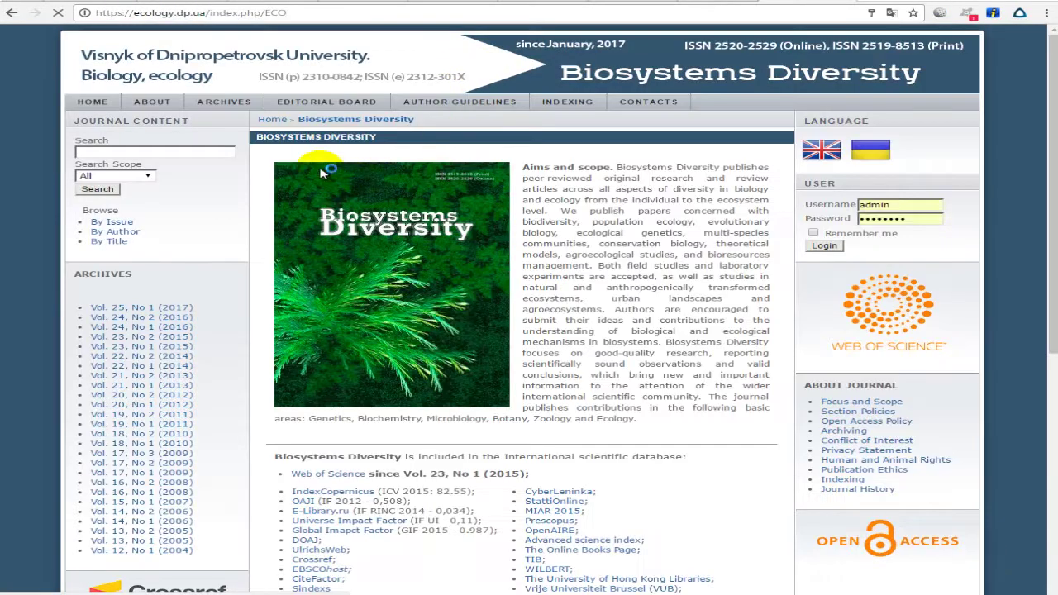
- Copy the journal title from its site and search the Scopus sources by title for "Biosystems Diversity"
left_click_drag(420, 120, 296, 120)
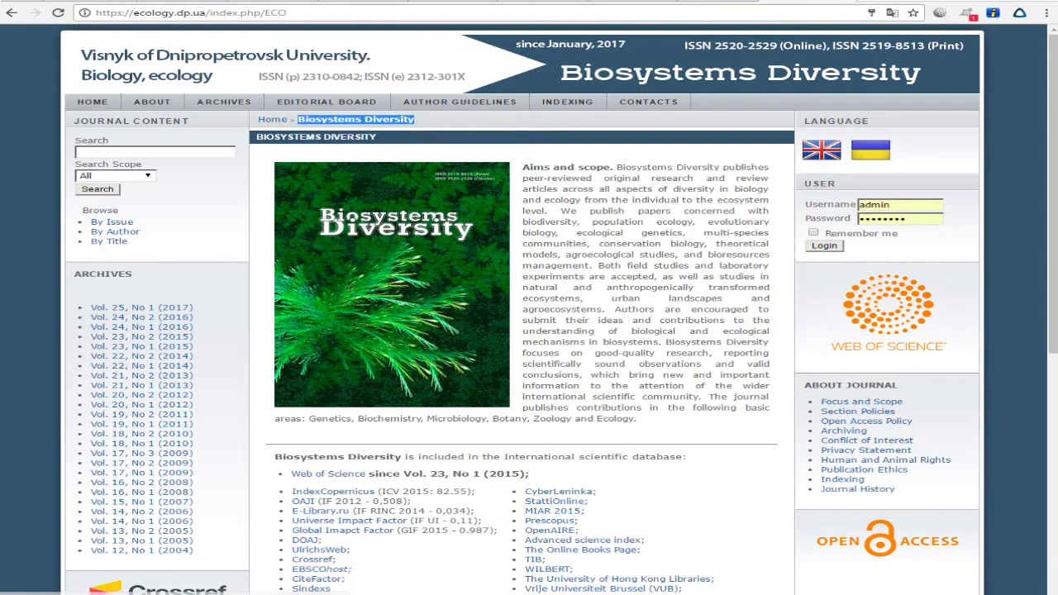
key("ctrl+c")
key("ctrl+shift+Tab")
left_click(83, 316)
key("ctrl+v")
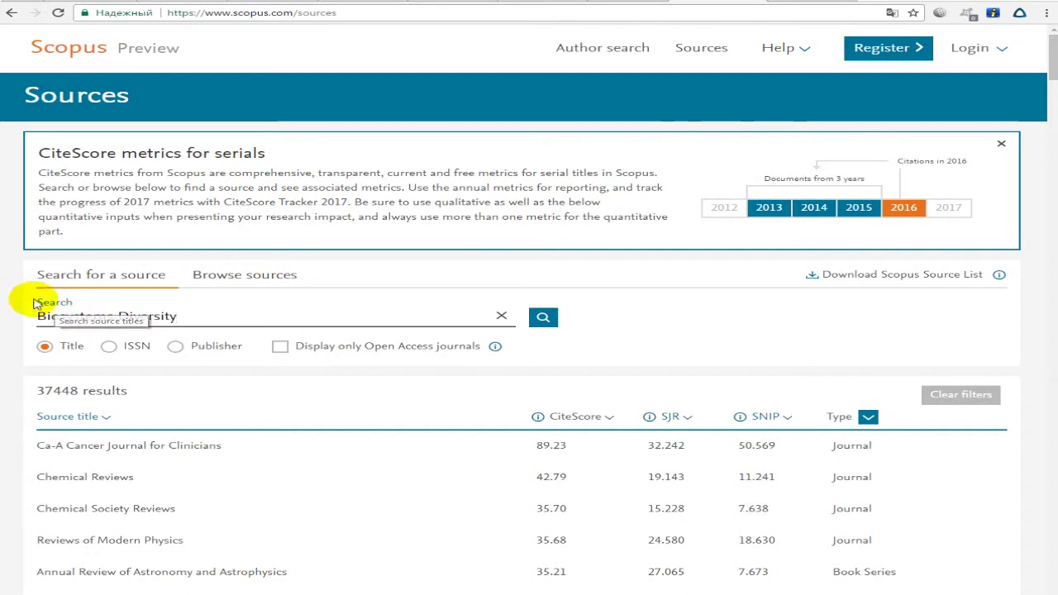
left_click(543, 318)
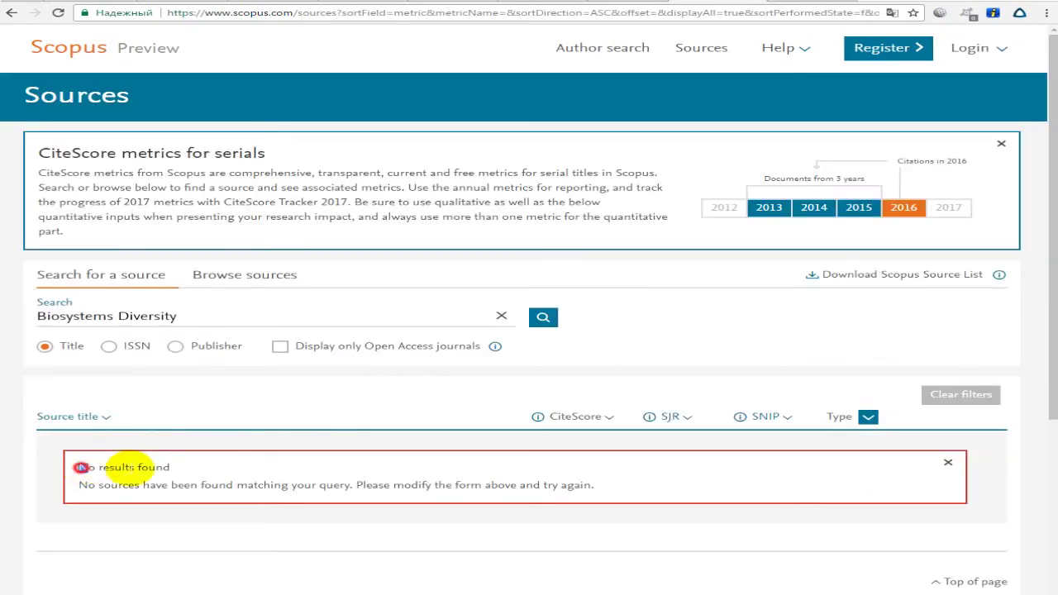
- Clear the title query and select the print ISSN 2519-8513 on the Biosystems Diversity site for copying
triple_click(147, 316)
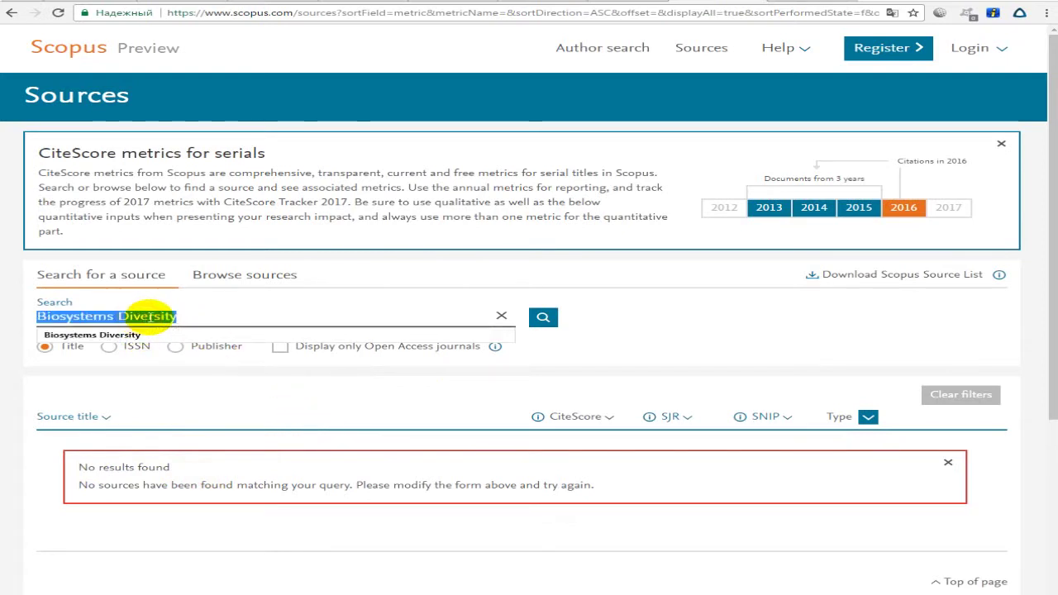
key("BackSpace")
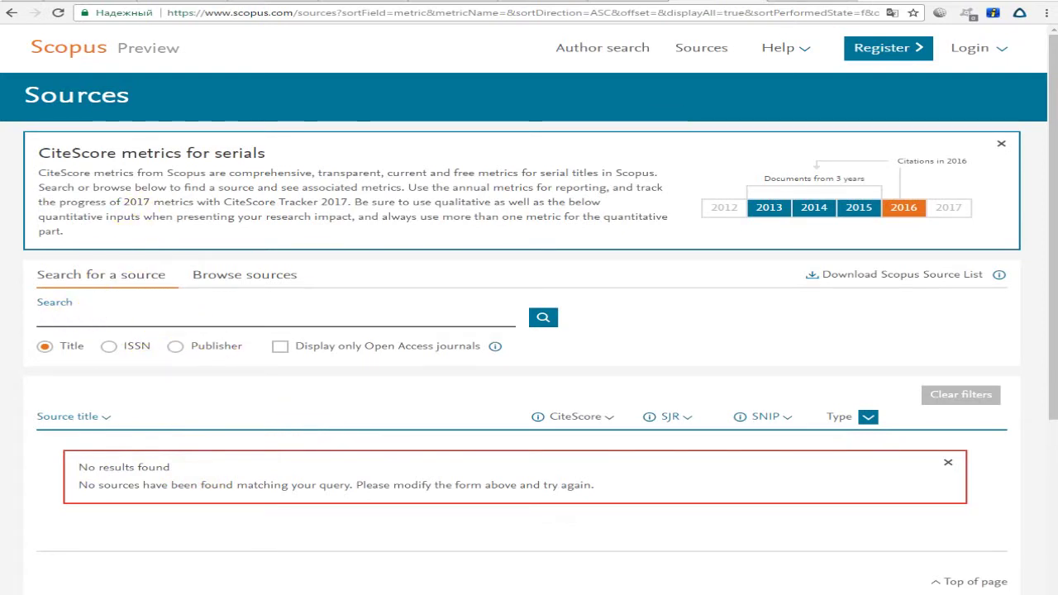
left_click(835, 1)
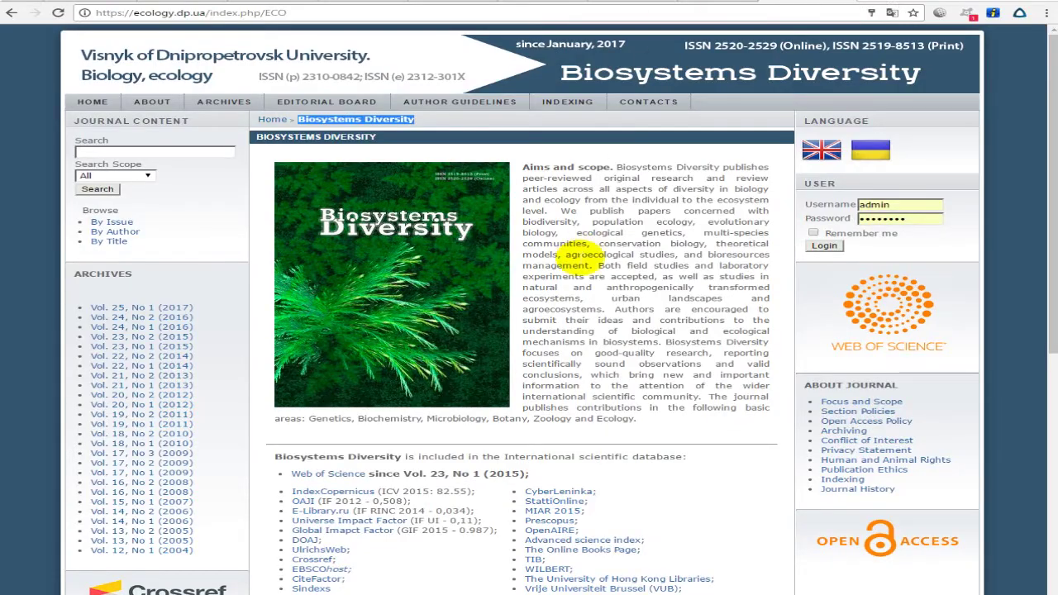
scroll(441, 343, "down", 6)
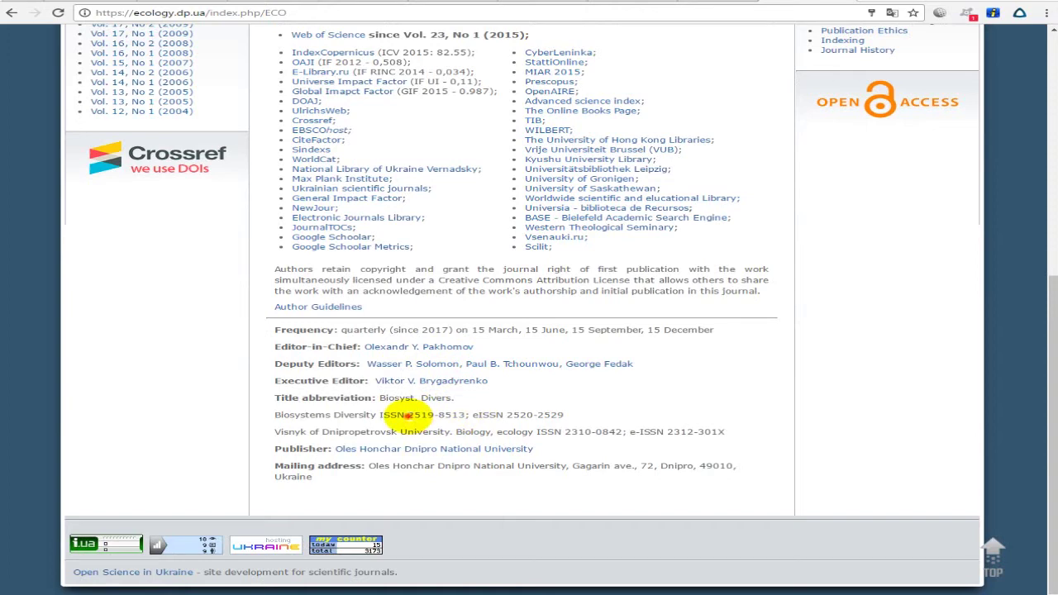
left_click_drag(407, 416, 460, 416)
- Search the Scopus sources by ISSN for 2519-8513
left_click(567, 3)
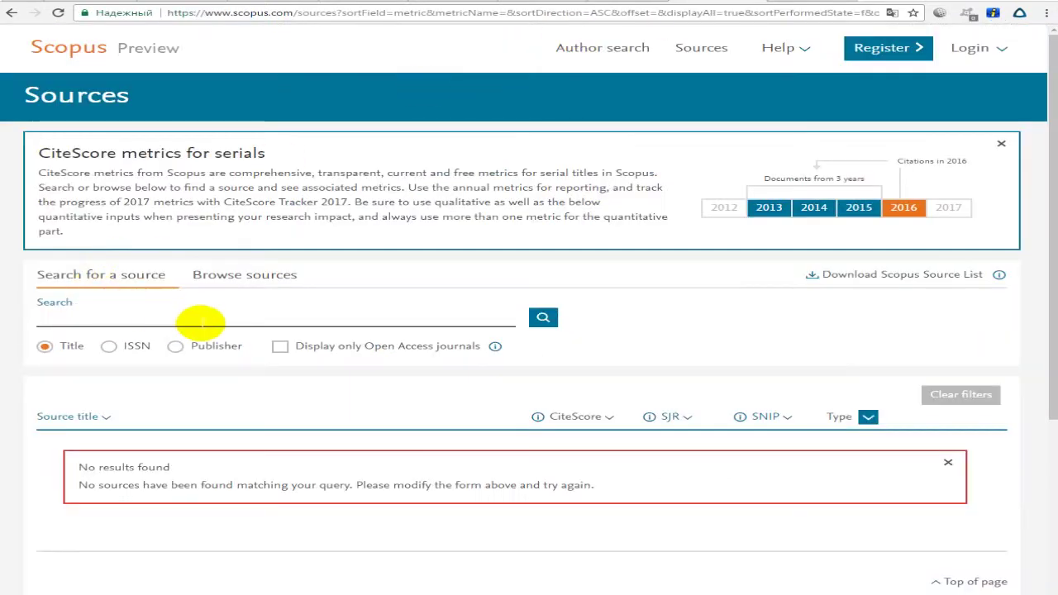
left_click(201, 323)
key("ctrl+v")
left_click(110, 348)
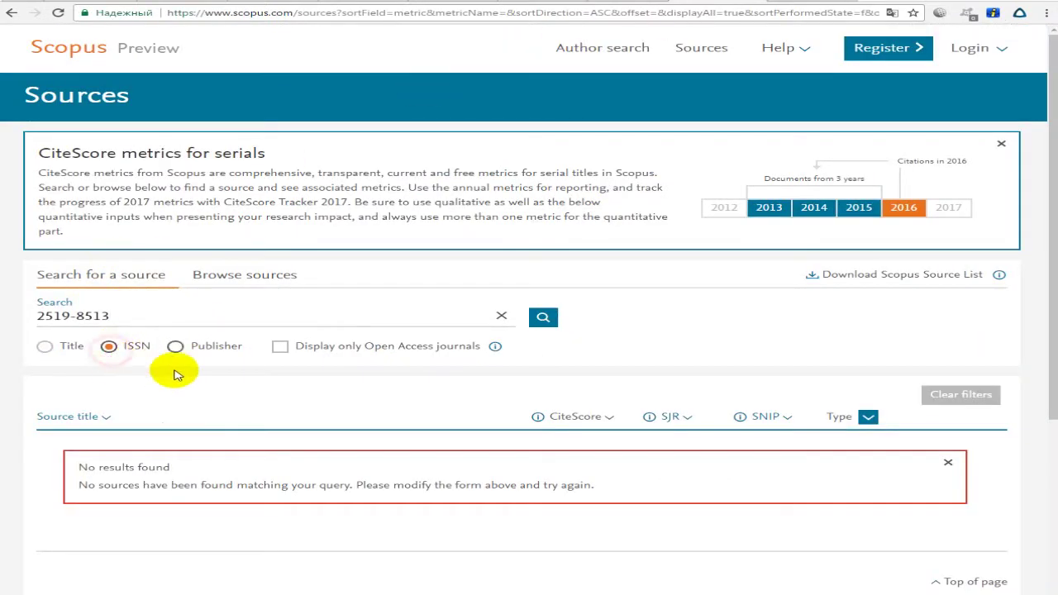
left_click(545, 318)
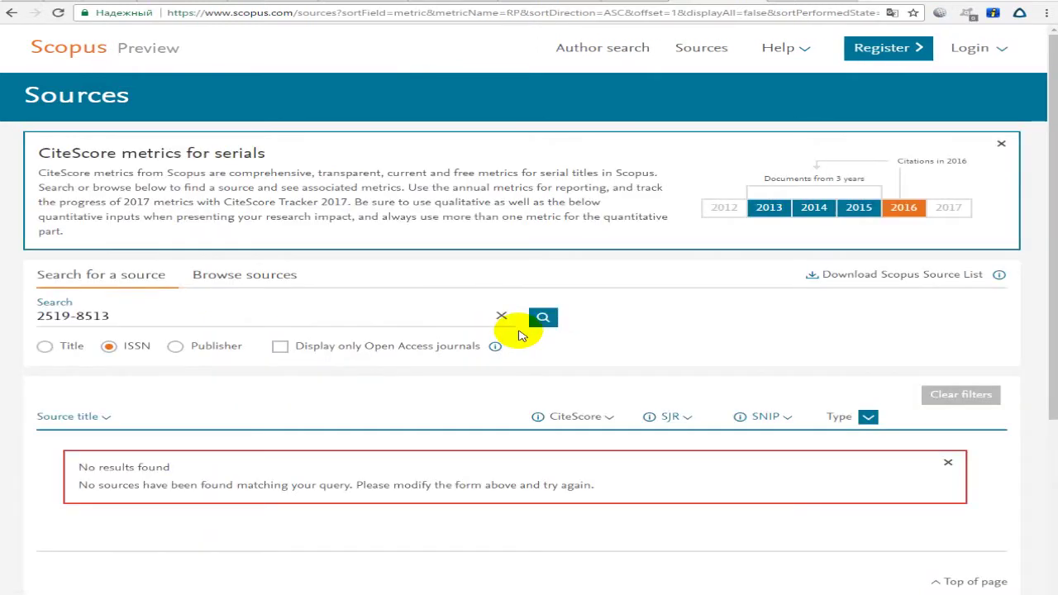
- Remove the hyphen from the ISSN and search the sources again for 25198513
key("BackSpace")
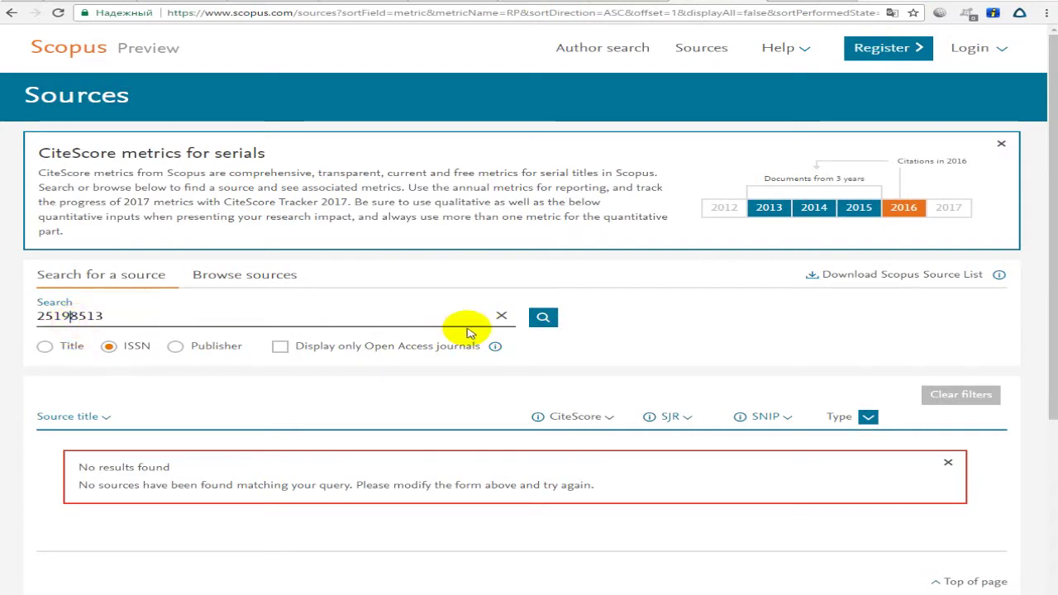
left_click(546, 317)
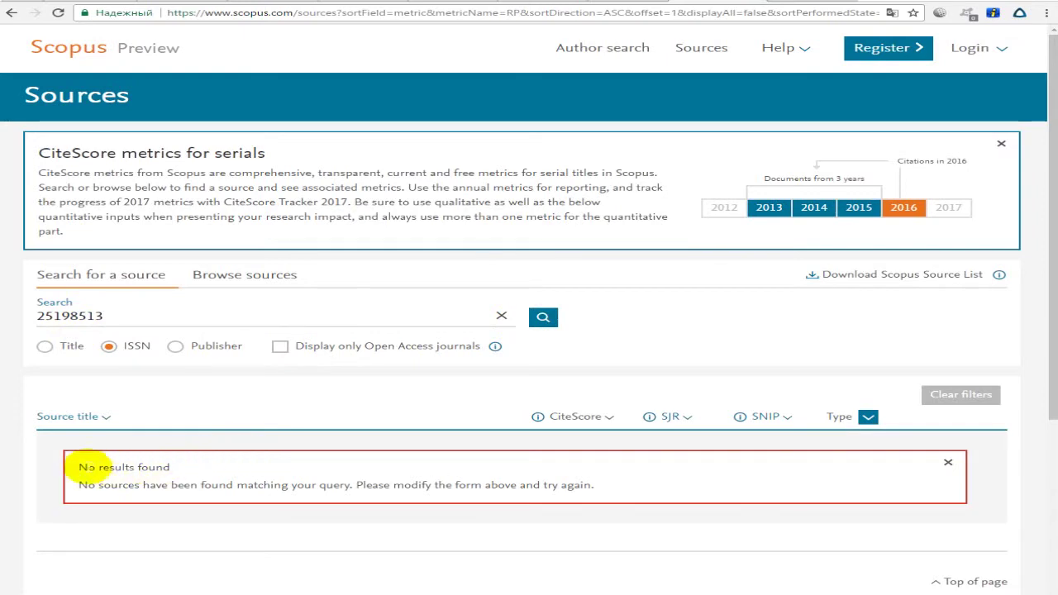
double_click(84, 467)
- Copy the electronic ISSN 2520-2529 from the Biosystems Diversity site and return to the Scopus sources page
key("ctrl+Tab")
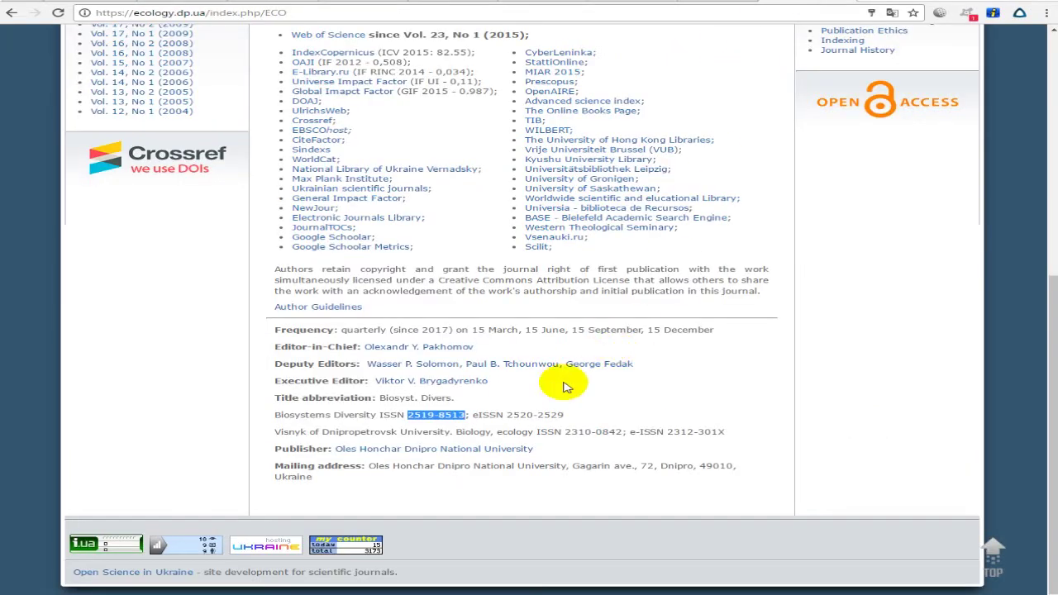
left_click_drag(506, 413, 564, 415)
key("ctrl+c")
key("ctrl+Tab")
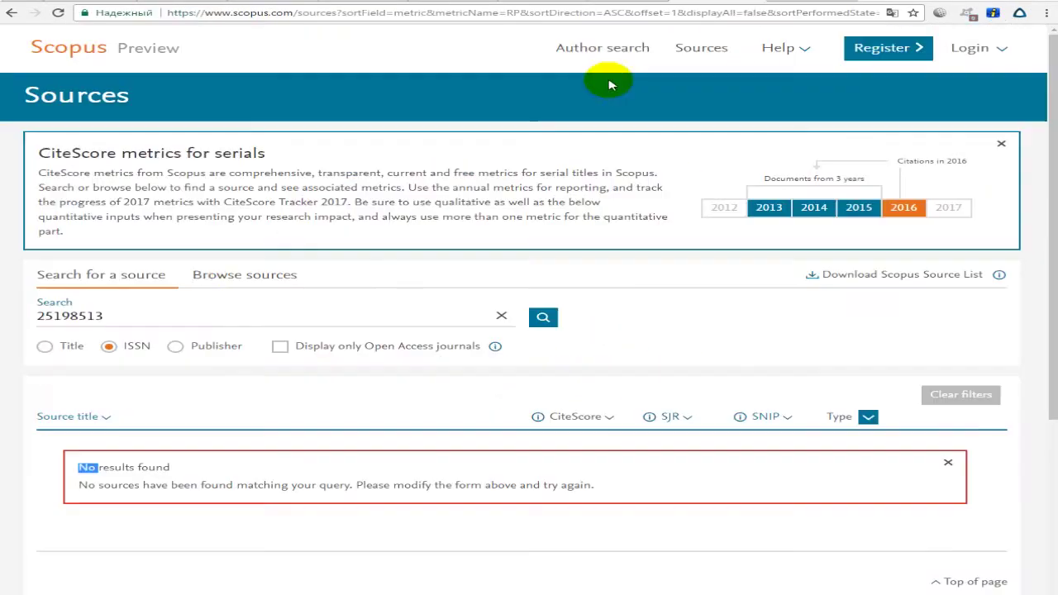
- Replace the previous ISSN with 2520-2529 and search the Scopus sources for it
left_click(149, 307)
key("ctrl+v")
left_click(104, 316)
key("BackSpace")
key("BackSpace")
key("BackSpace")
key("BackSpace")
key("BackSpace")
key("BackSpace")
key("BackSpace")
key("BackSpace")
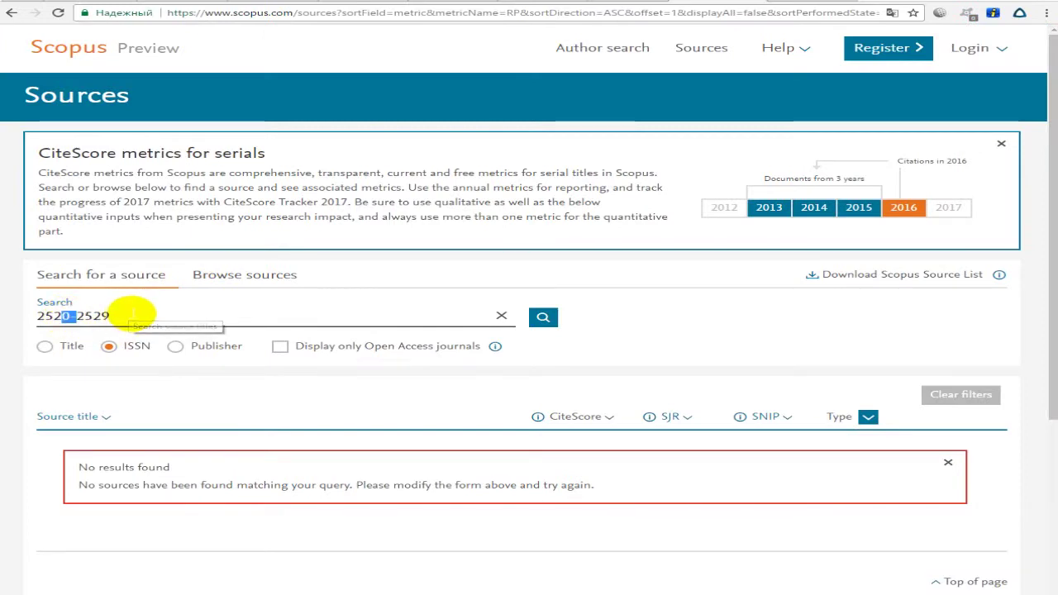
left_click(76, 316)
key("BackSpace")
left_click(546, 320)
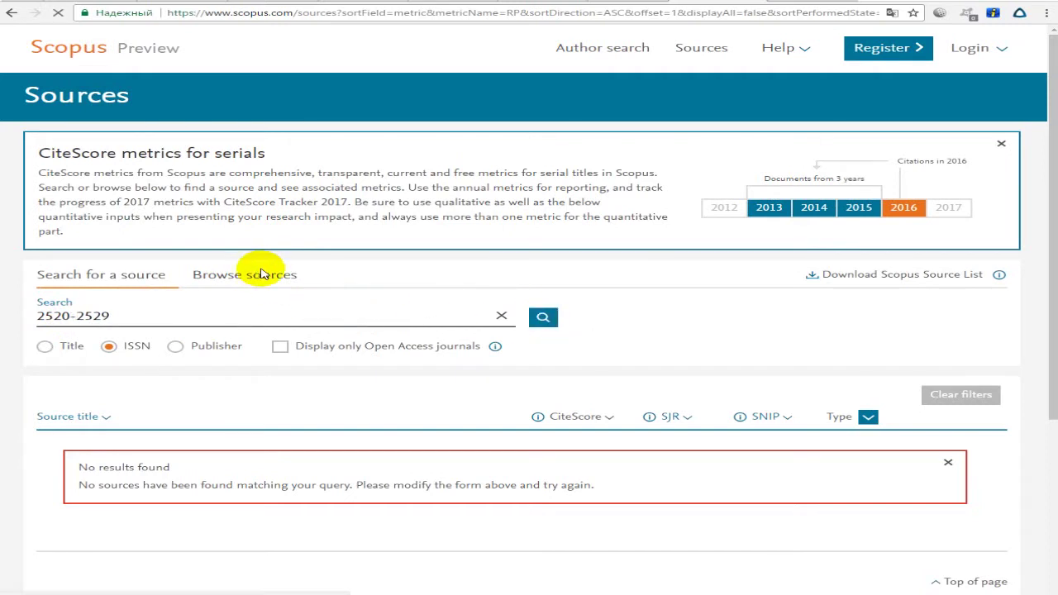
- Remove the hyphen from the electronic ISSN and search the sources for 25202529
left_click(73, 316)
double_click(73, 316)
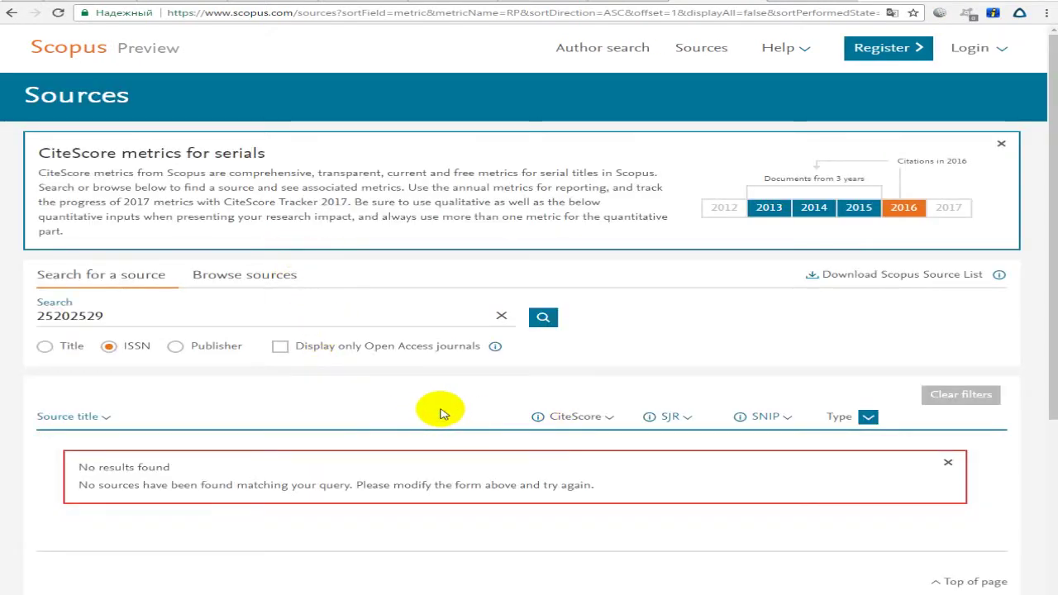
left_click(291, 290)
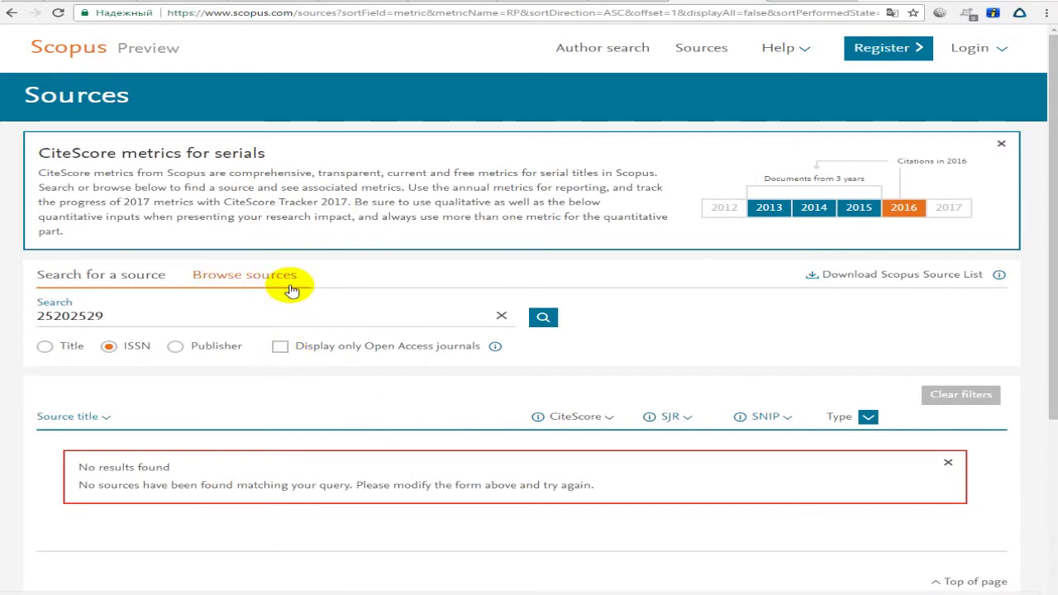
- Clear the electronic ISSN from the source search field
left_click(69, 315)
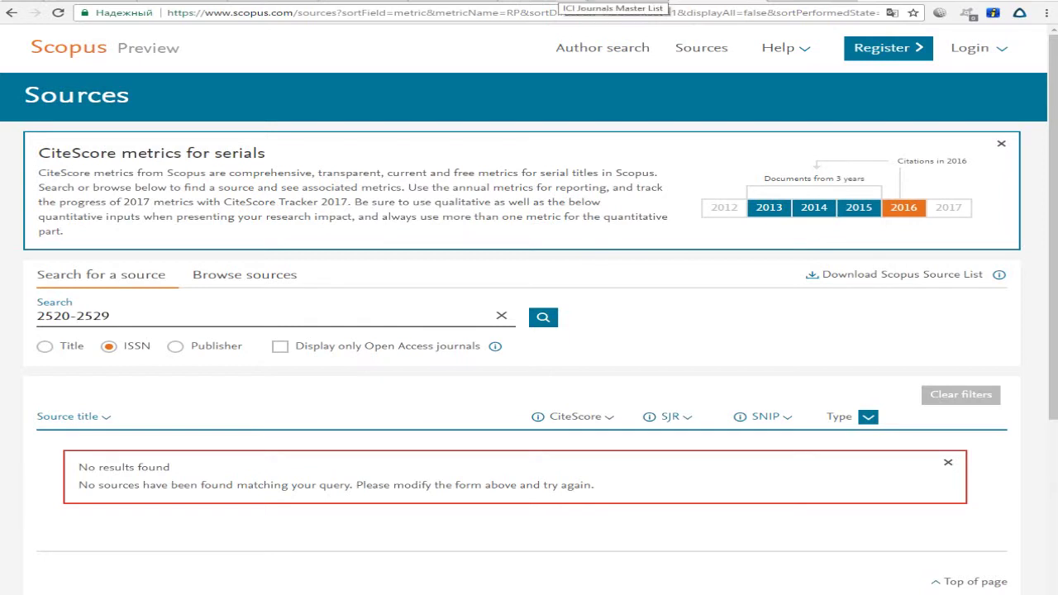
key("ctrl+a")
key("BackSpace")
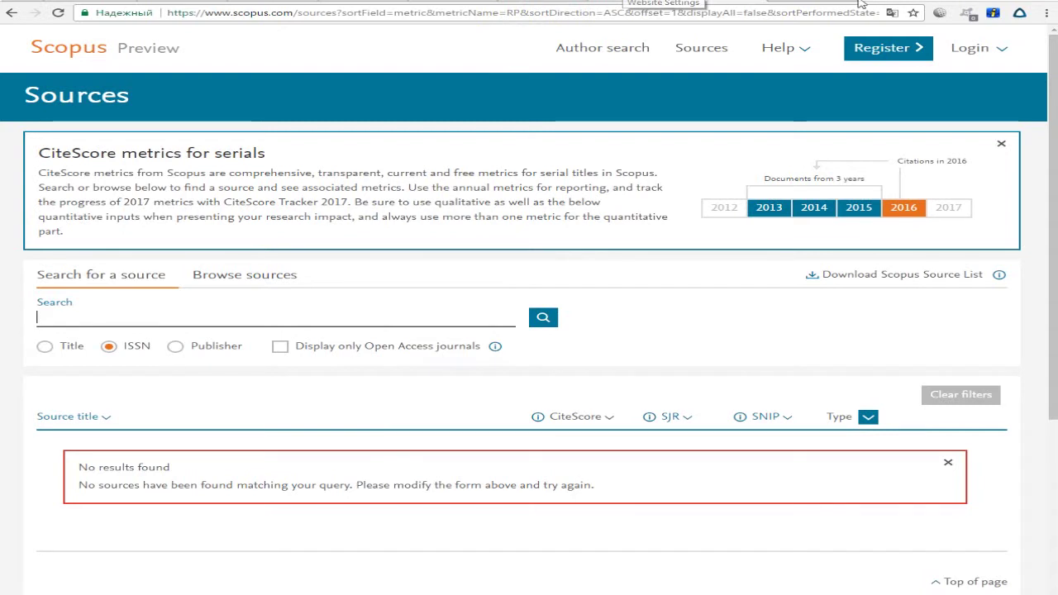
key("ctrl+t")
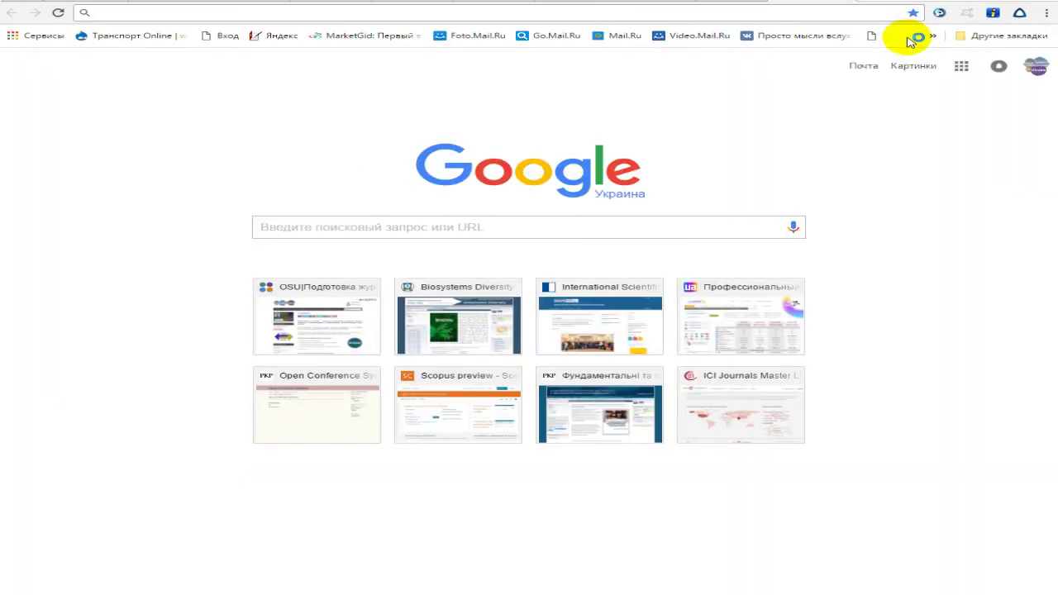
type("vestn")
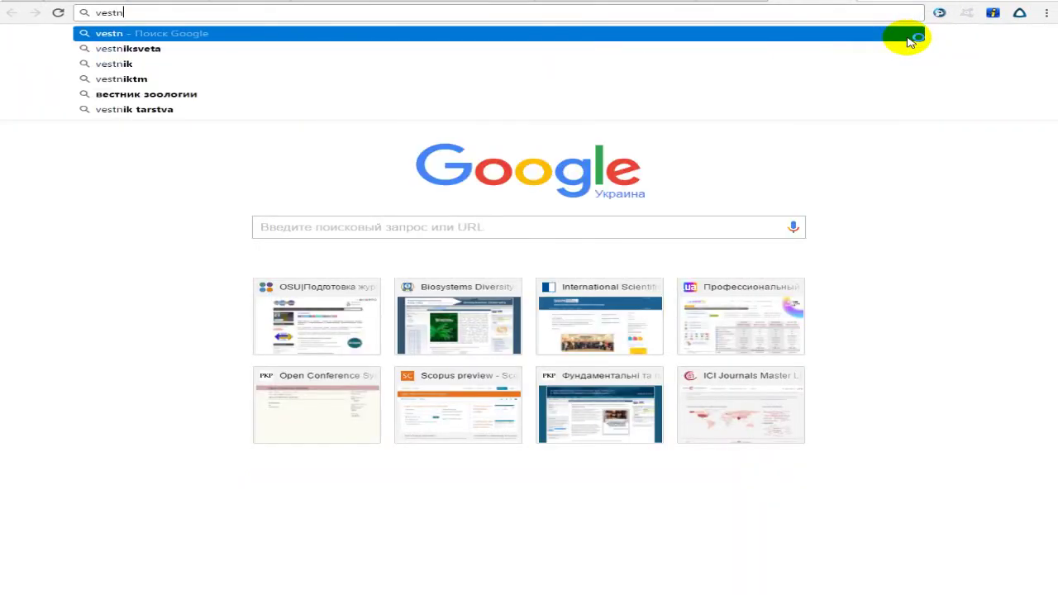
type("ik z")
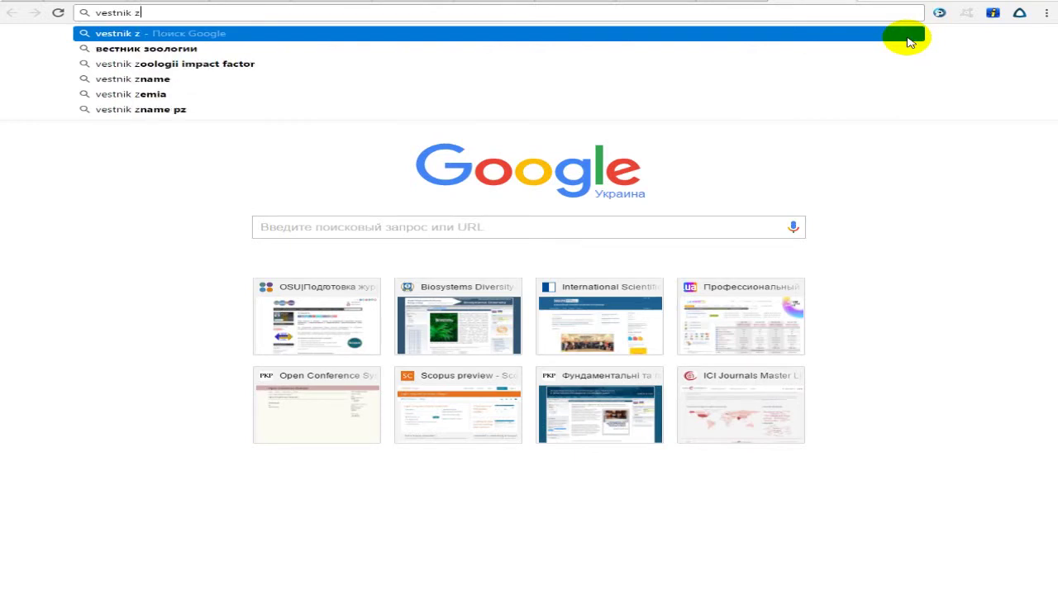
key("Down")
left_click(908, 41)
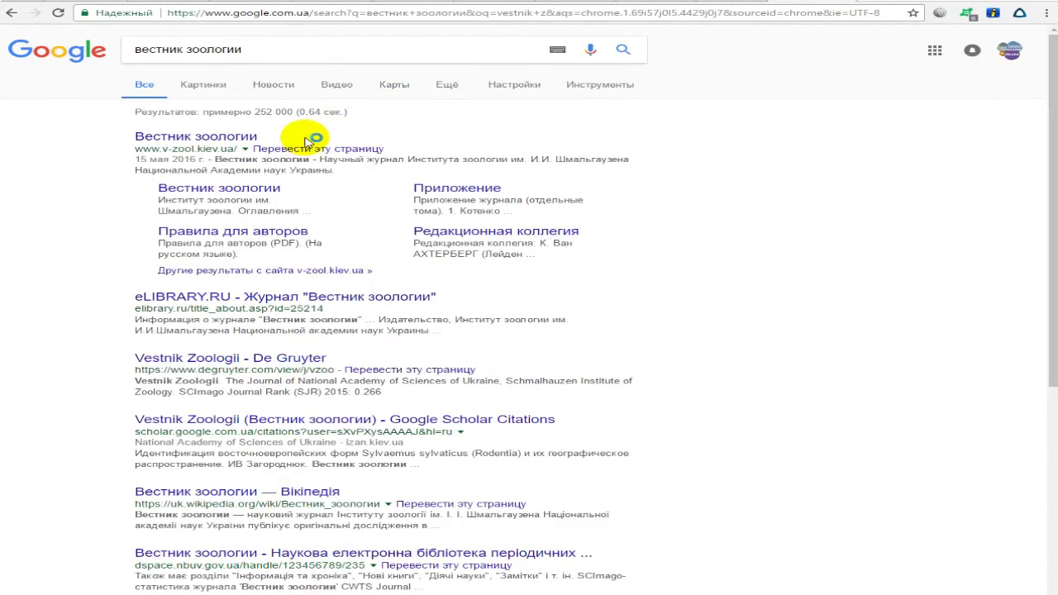
left_click(223, 138)
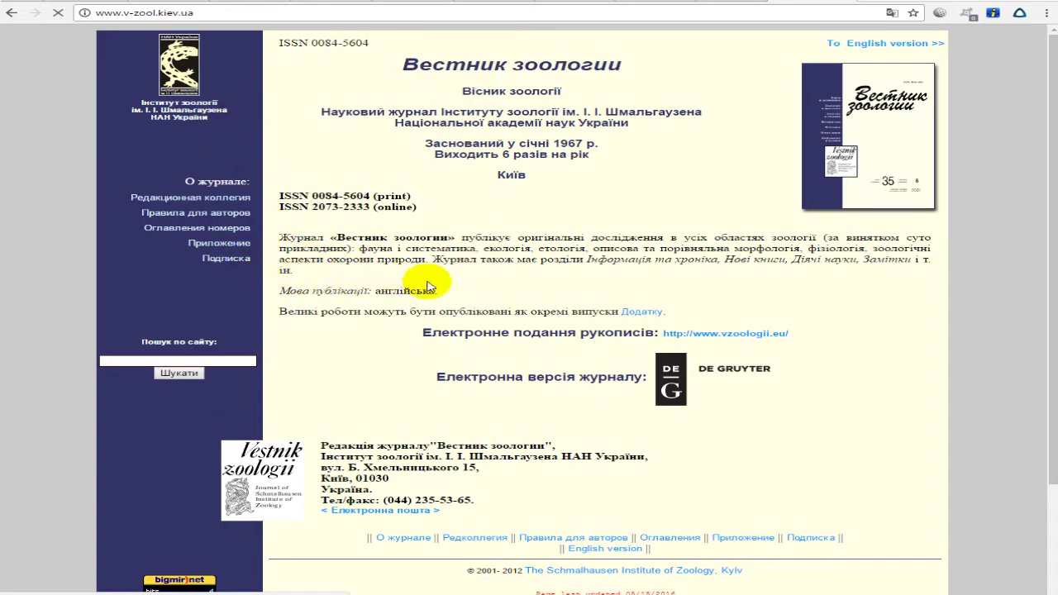
- Switch the journal site to English, copy the title Vestnik Zoologii and return to the Scopus sources page
scroll(430, 286, "down", 3)
scroll(445, 291, "up", 3)
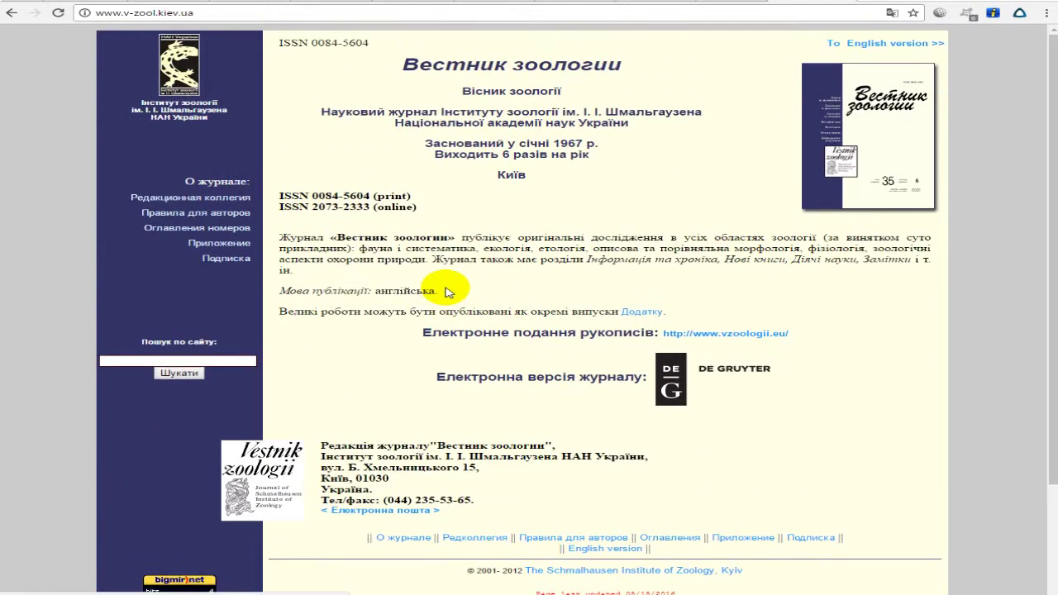
left_click(883, 43)
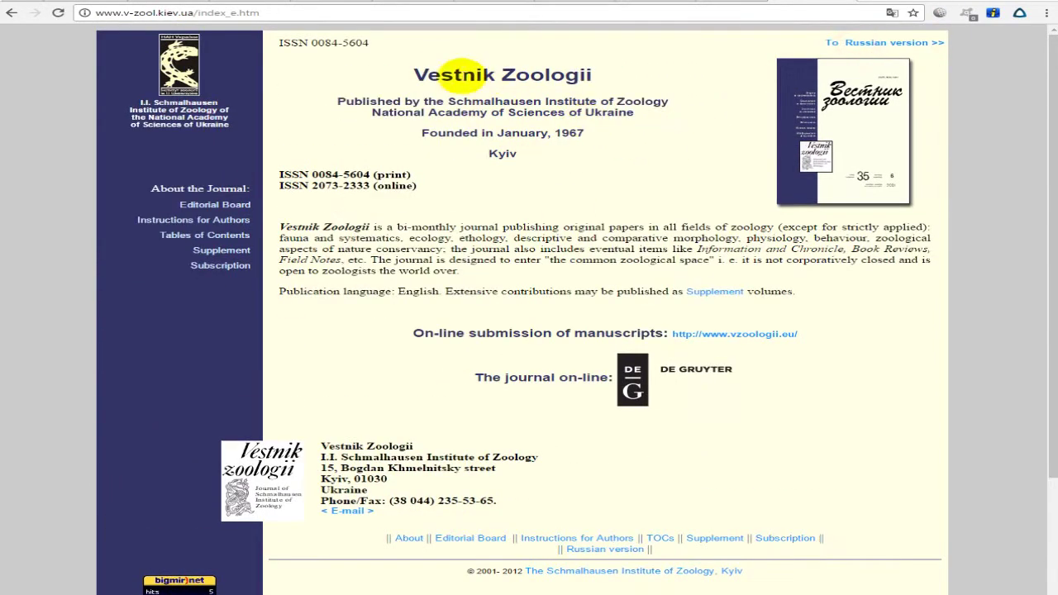
left_click_drag(413, 70, 637, 78)
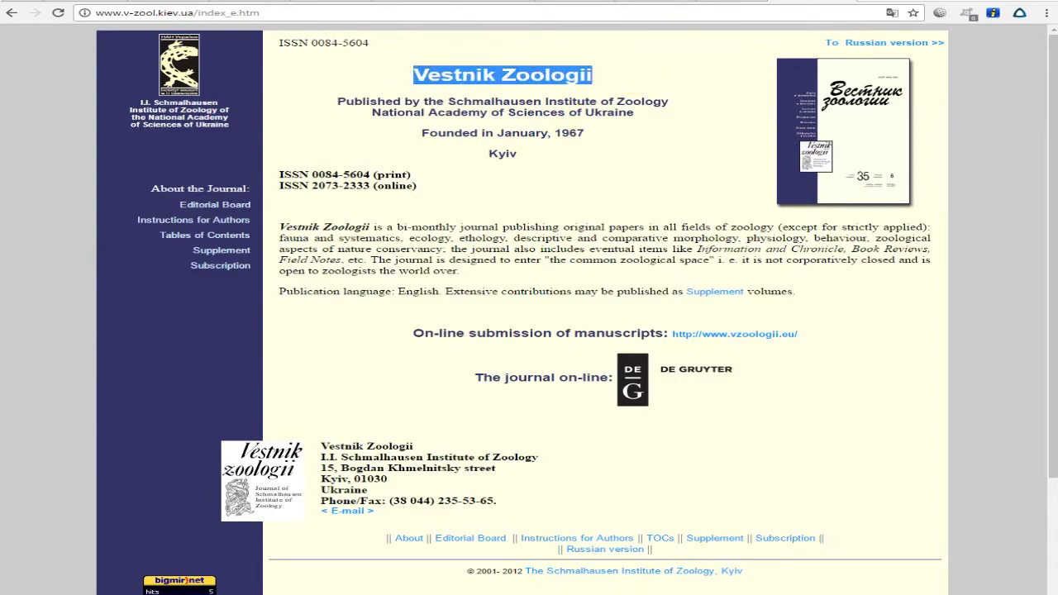
key("ctrl+Tab")
- Paste Vestnik Zoologii into the source search and search the Scopus sources by title
left_click(125, 311)
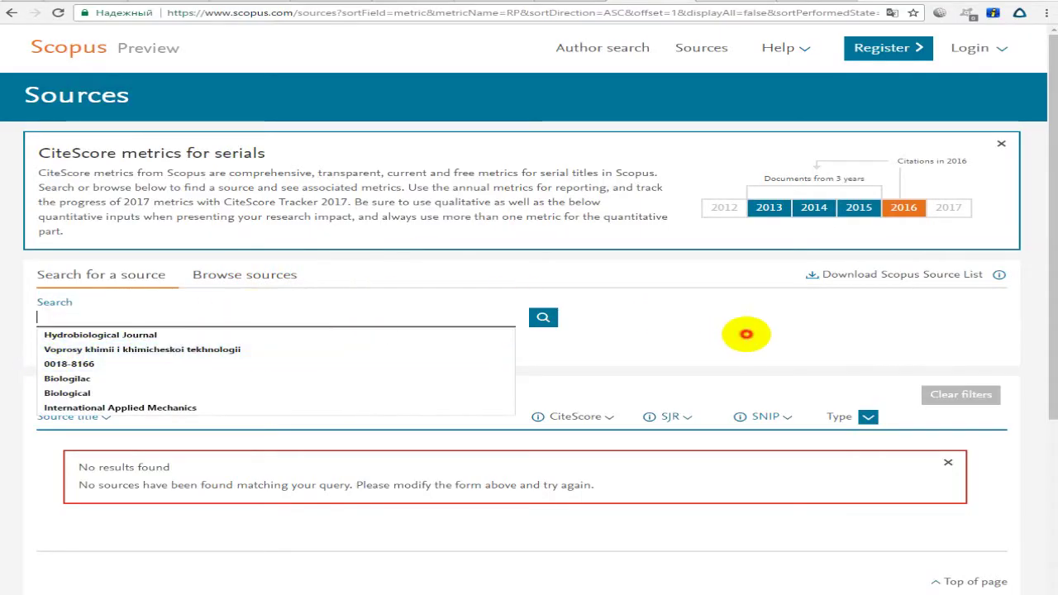
left_click(746, 334)
left_click(342, 315)
key("ctrl+v")
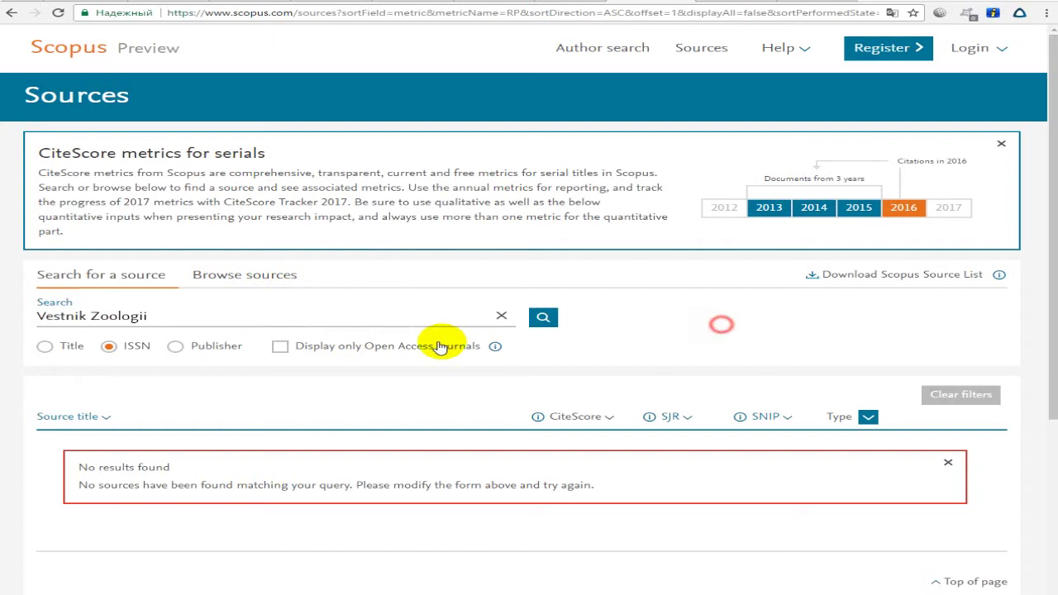
left_click(44, 347)
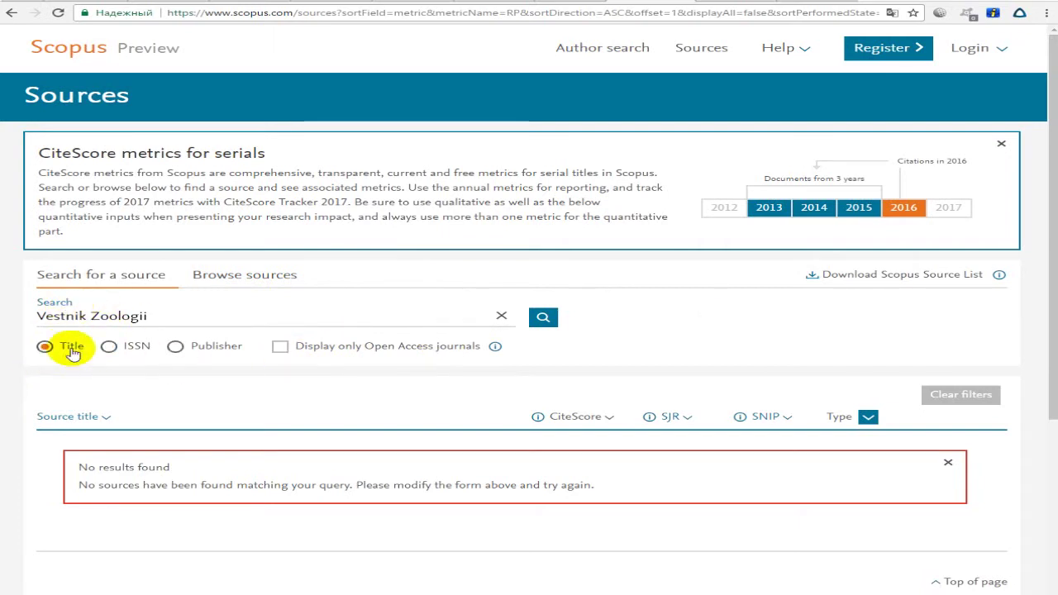
left_click(542, 319)
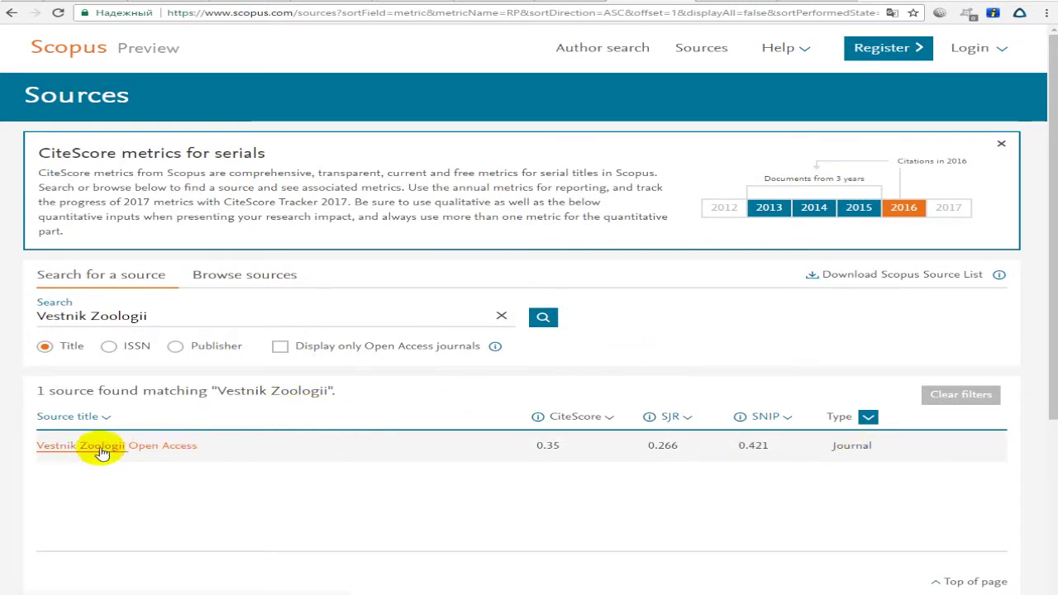
- Check the Vestnik Zoologii result's Open Access label and metric columns, and open its source details
left_click_drag(131, 446, 243, 458)
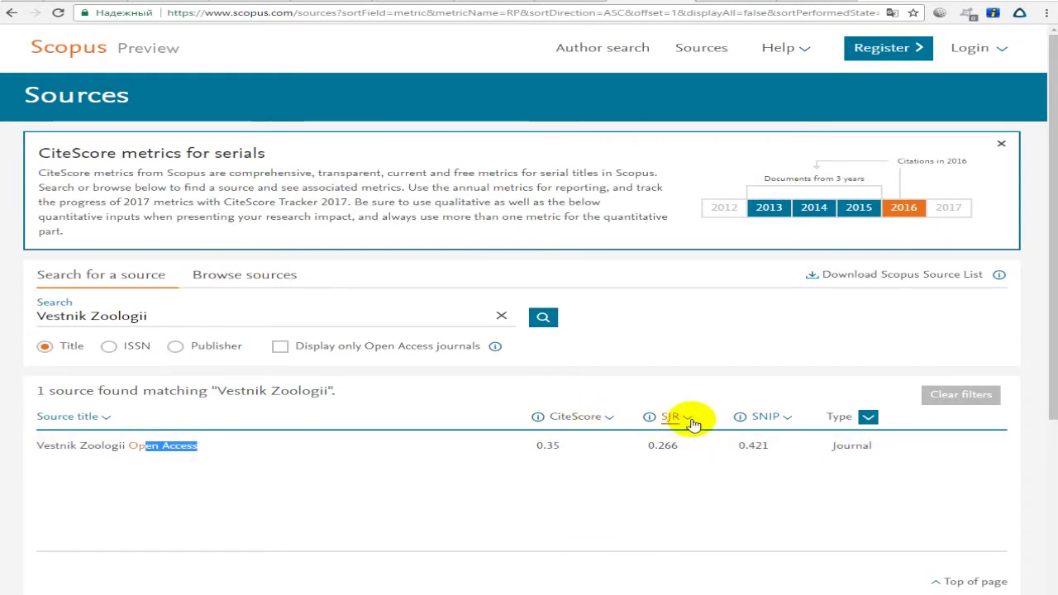
left_click(515, 416)
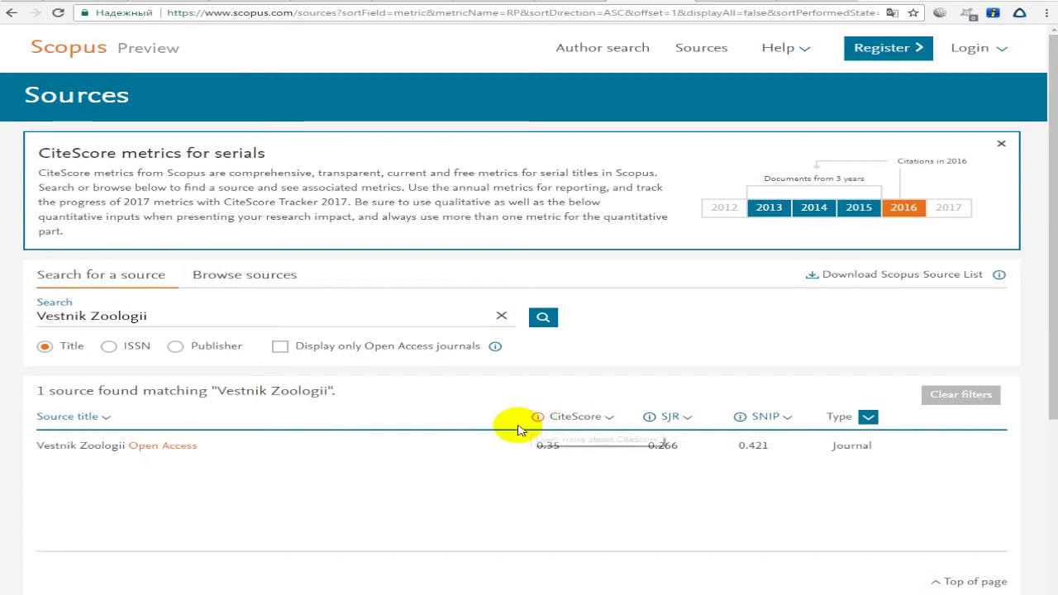
left_click(78, 446)
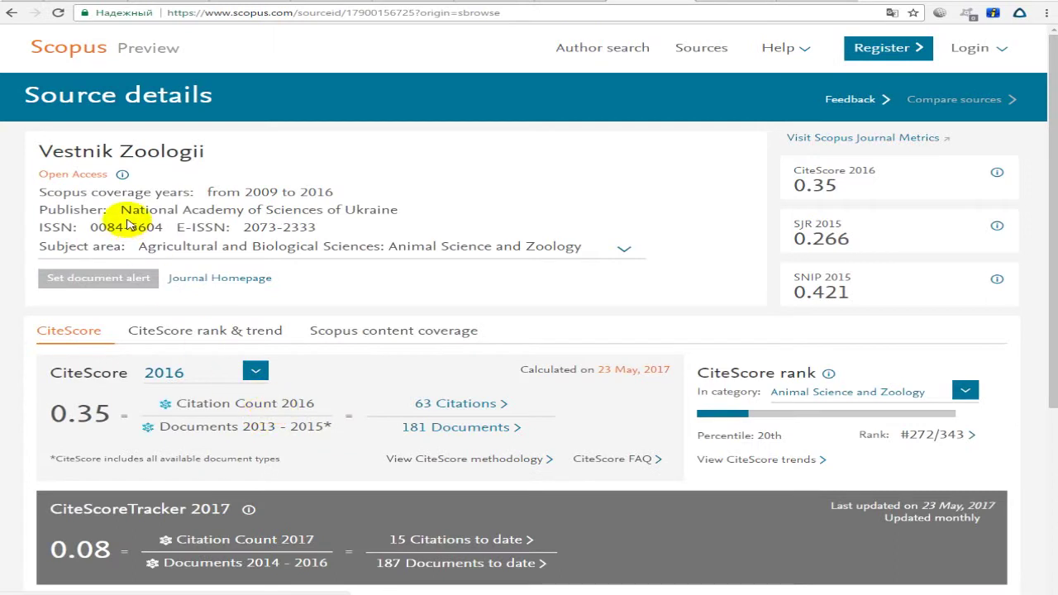
- Compare the publisher, ISSN and E-ISSN in the Scopus source details with those on the journal's own site
left_click_drag(121, 211, 397, 211)
left_click(382, 209)
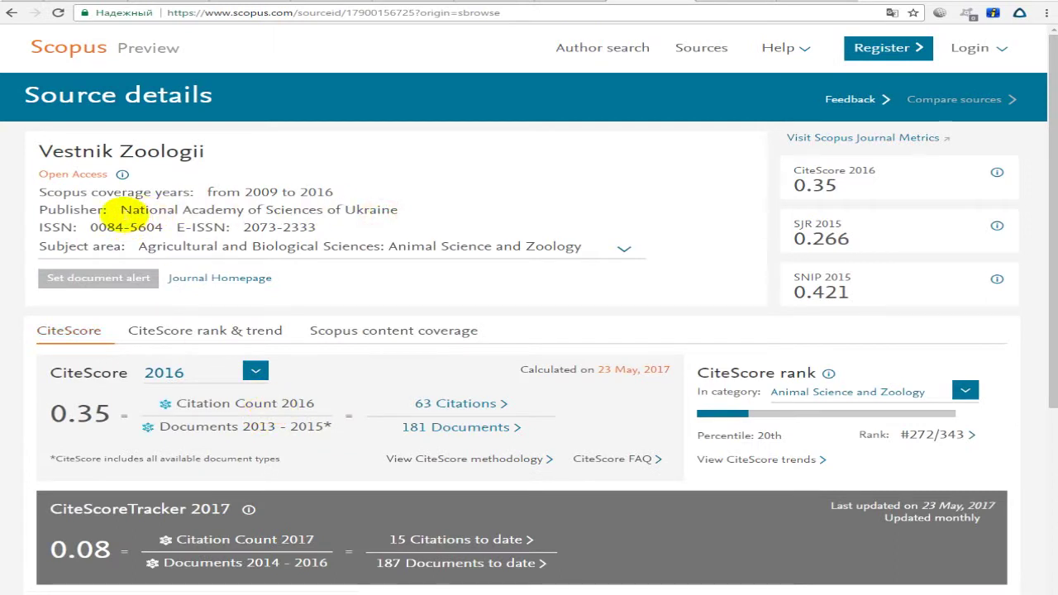
double_click(126, 227)
left_click(272, 227)
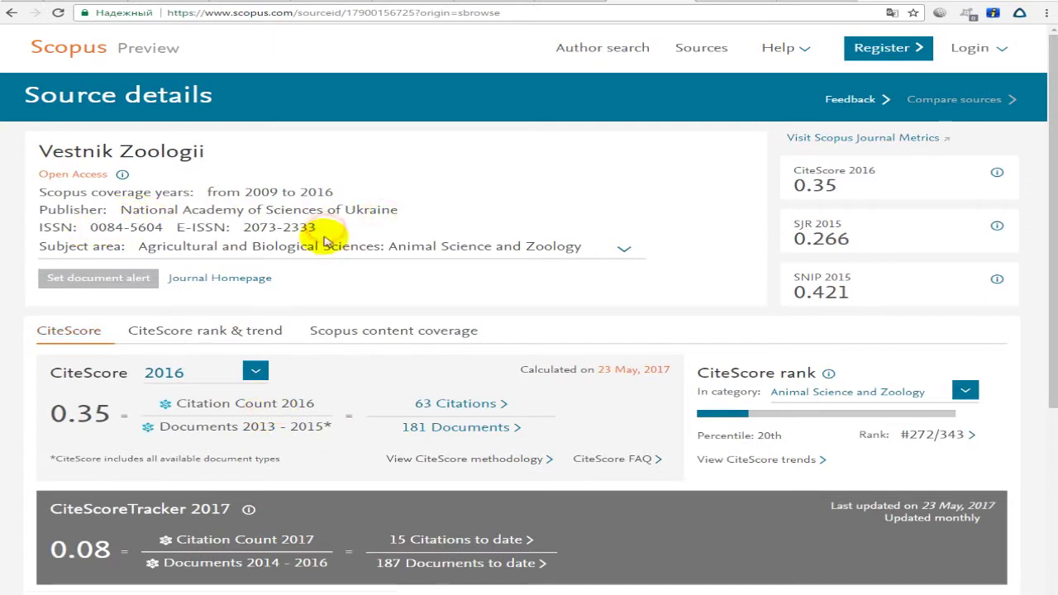
left_click(817, 1)
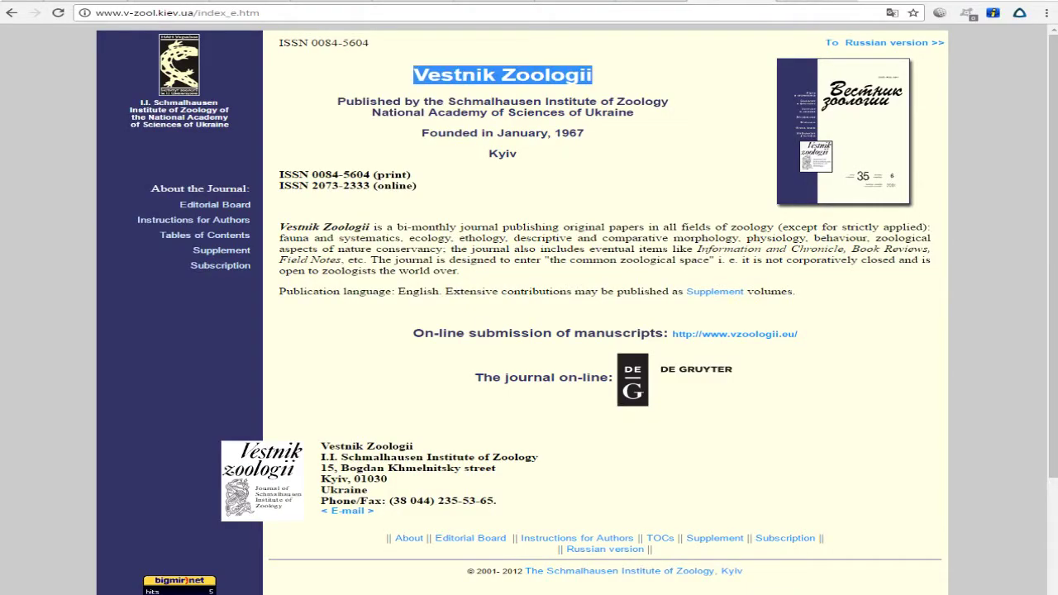
left_click(678, 1)
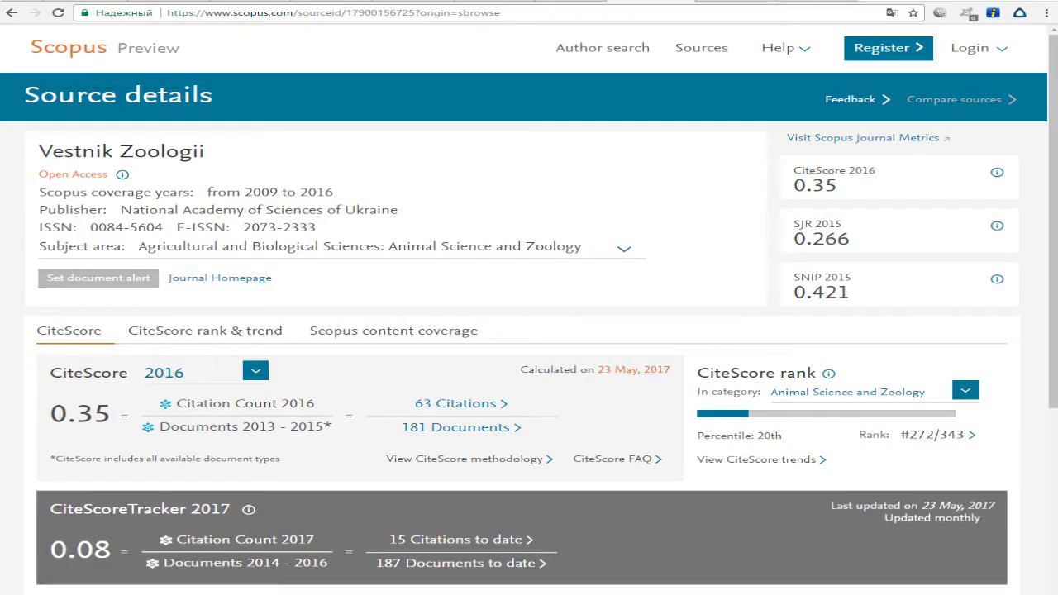
left_click(817, 1)
left_click(679, 1)
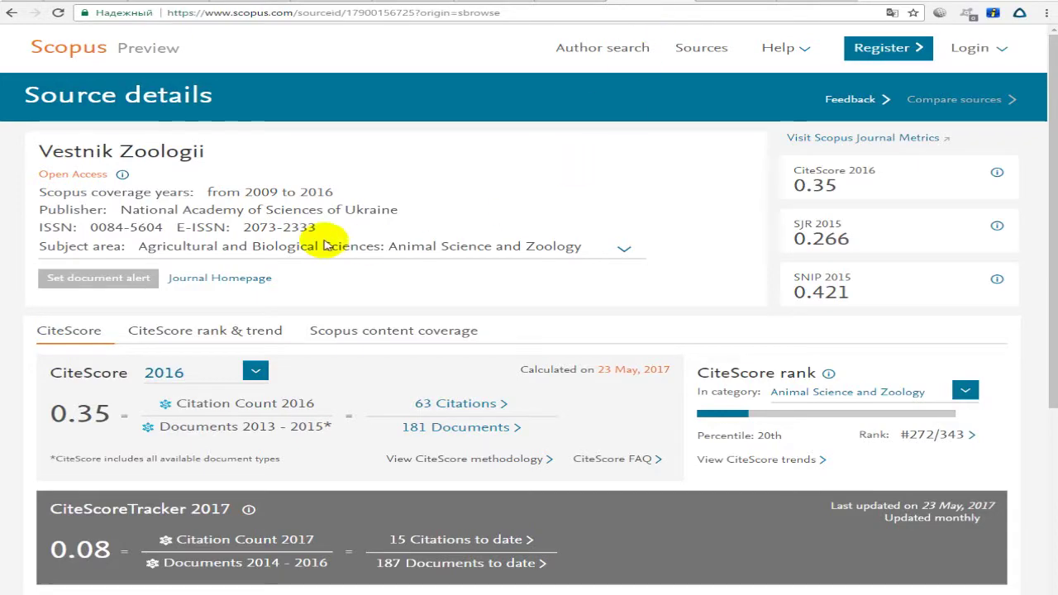
- Look through the journal's CiteScore, SJR, SNIP and CiteScoreTracker metrics on its source details page
scroll(469, 273, "down", 2)
scroll(469, 273, "up", 2)
left_click_drag(739, 207, 1035, 279)
scroll(1025, 209, "down", 2)
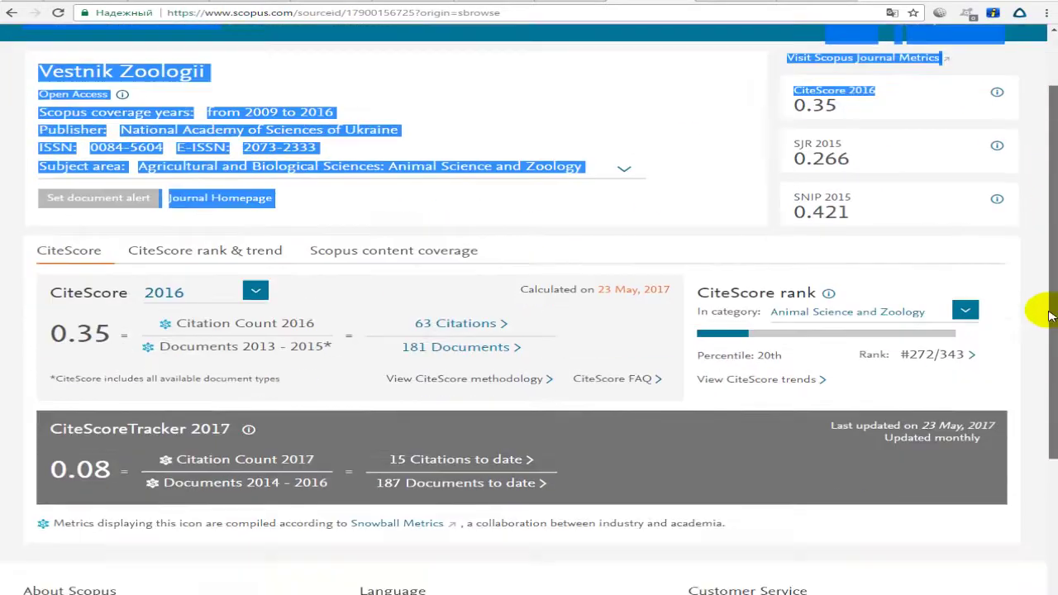
scroll(1026, 209, "up", 2)
left_click(248, 149)
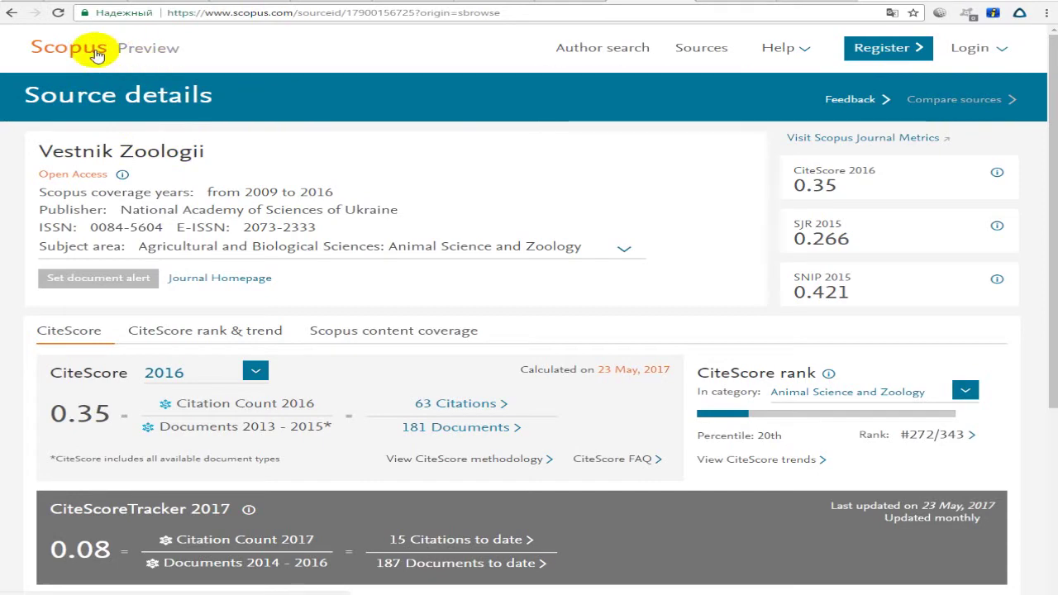
- Return to the source search results, clear the title Vestnik Zoologii and try searching without a term
key("alt+Left")
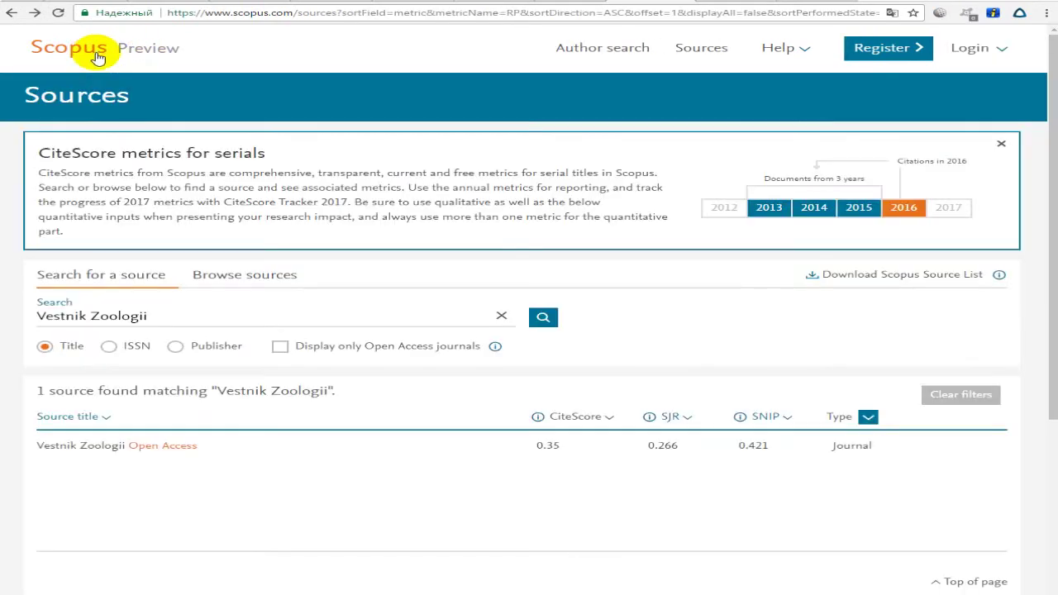
left_click(165, 313)
key("ctrl+a")
key("BackSpace")
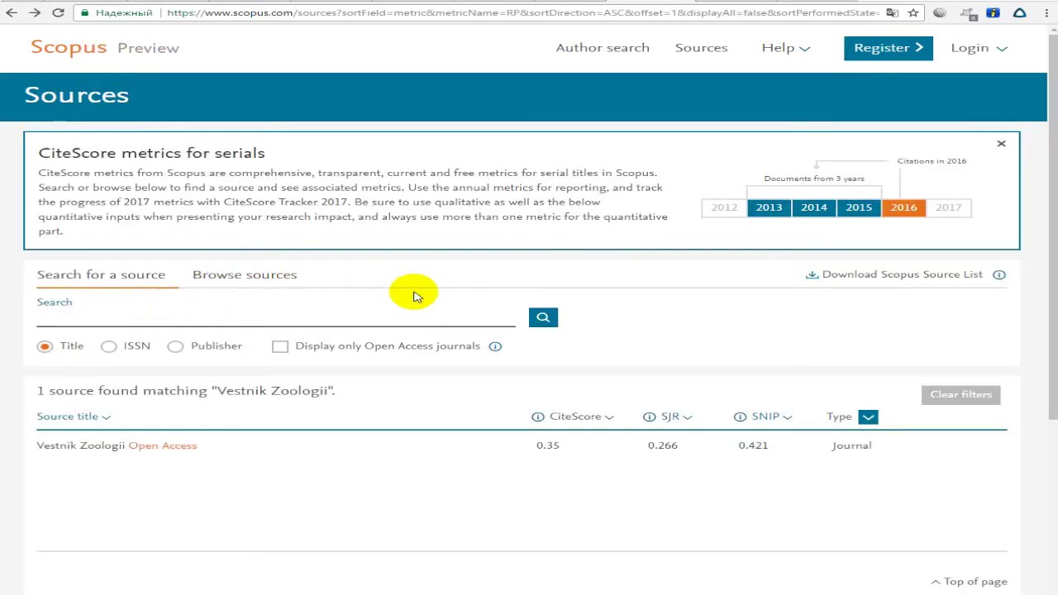
left_click(544, 318)
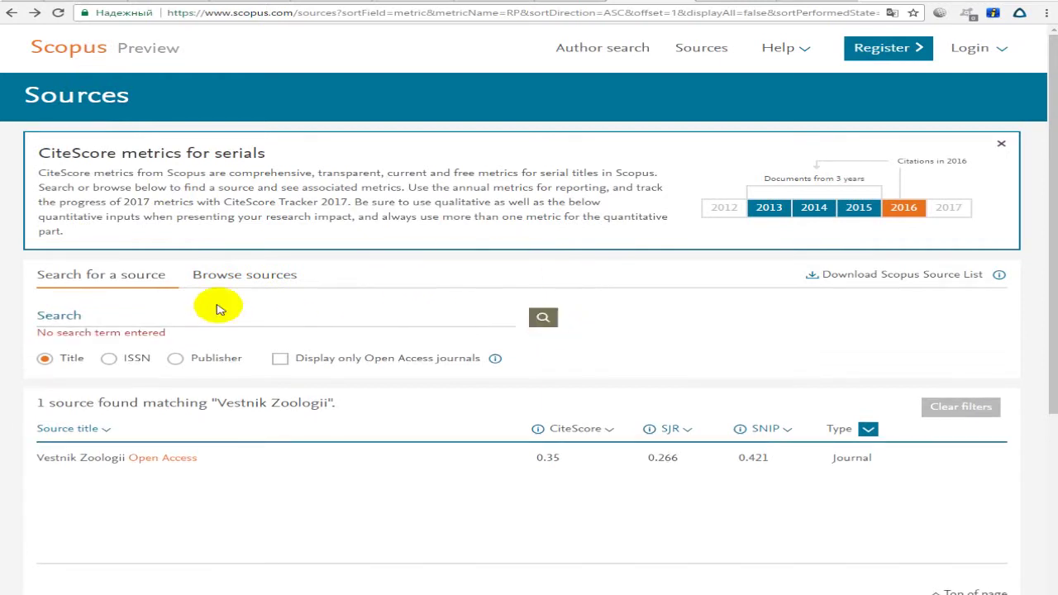
left_click(223, 279)
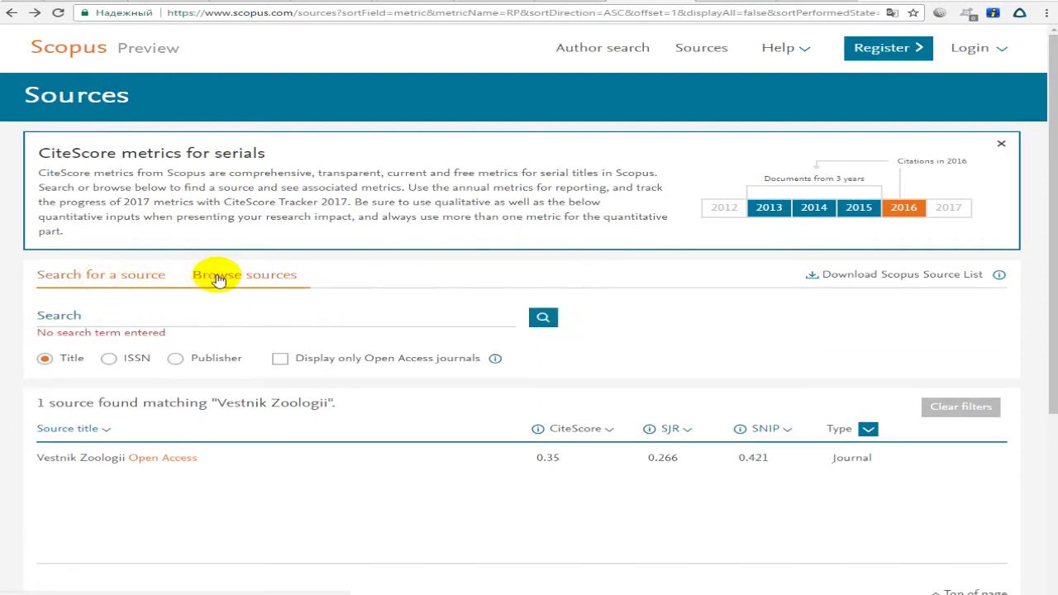
left_click(413, 262)
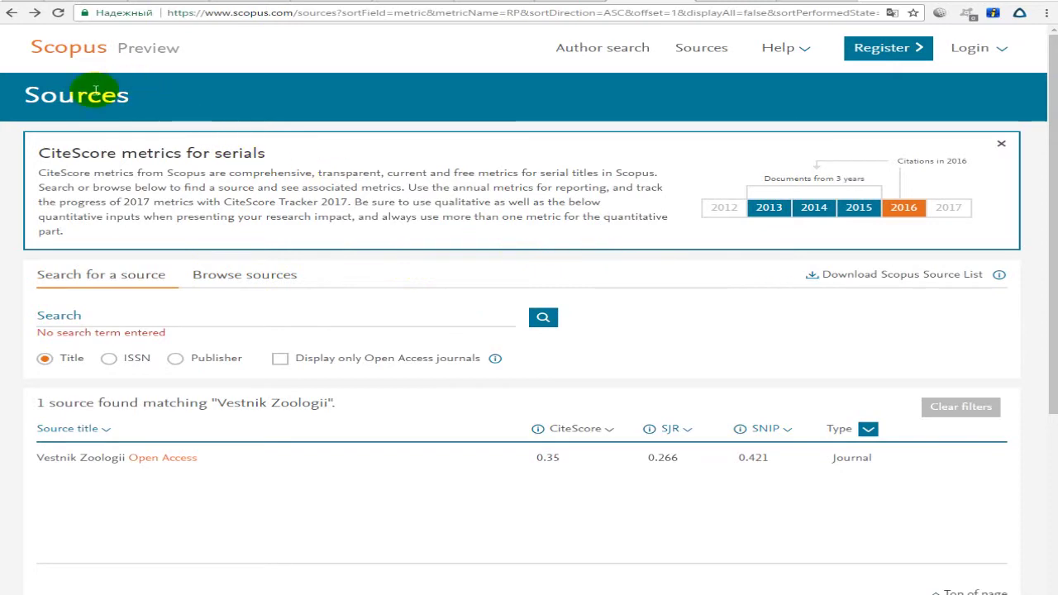
- Reopen the free journal rankings and metrics from the Scopus home page and download the Scopus source list
left_click(91, 49)
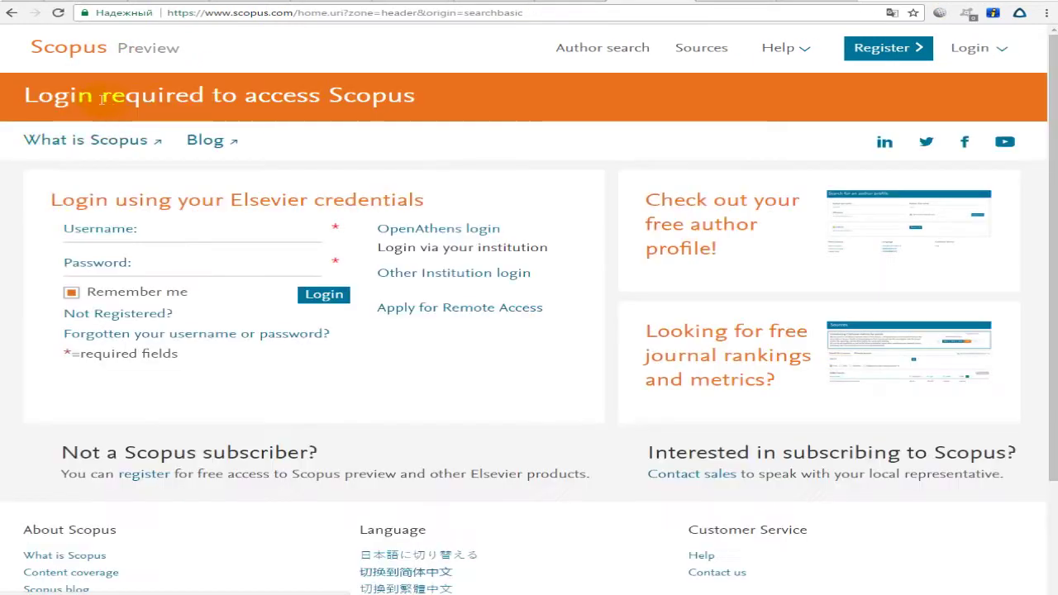
left_click(725, 354)
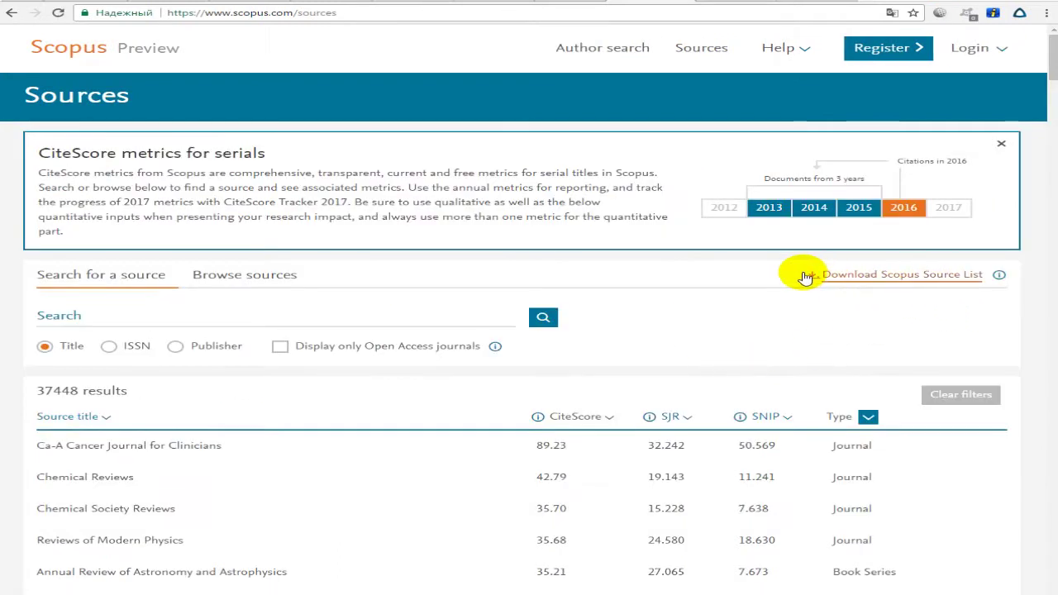
left_click(790, 274)
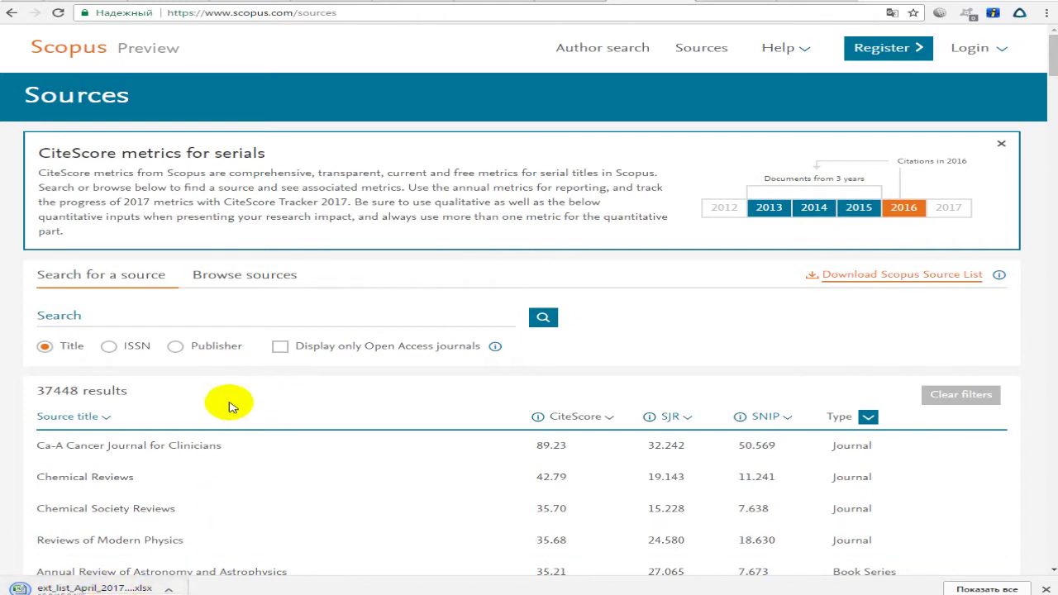
- Open the downloaded April 2017 source list spreadsheet and skim its Scopus Sources April 2017 sheet
left_click(70, 590)
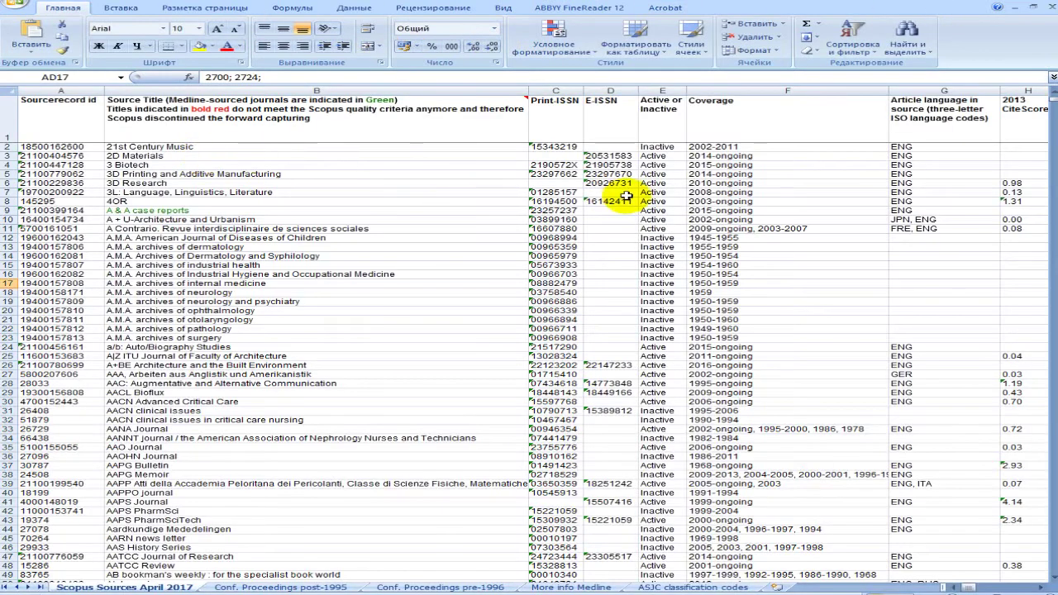
scroll(609, 212, "down", 3)
scroll(548, 275, "up", 2)
scroll(548, 275, "up", 1)
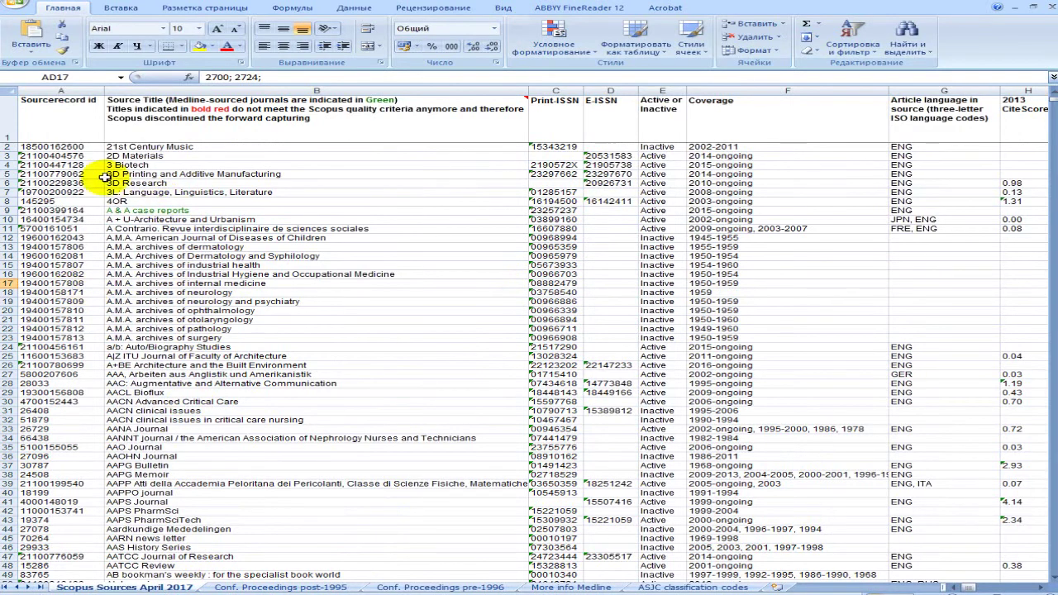
- Examine the record ID, source title, print ISSN and E-ISSN columns in the first rows of the list
left_click(74, 149)
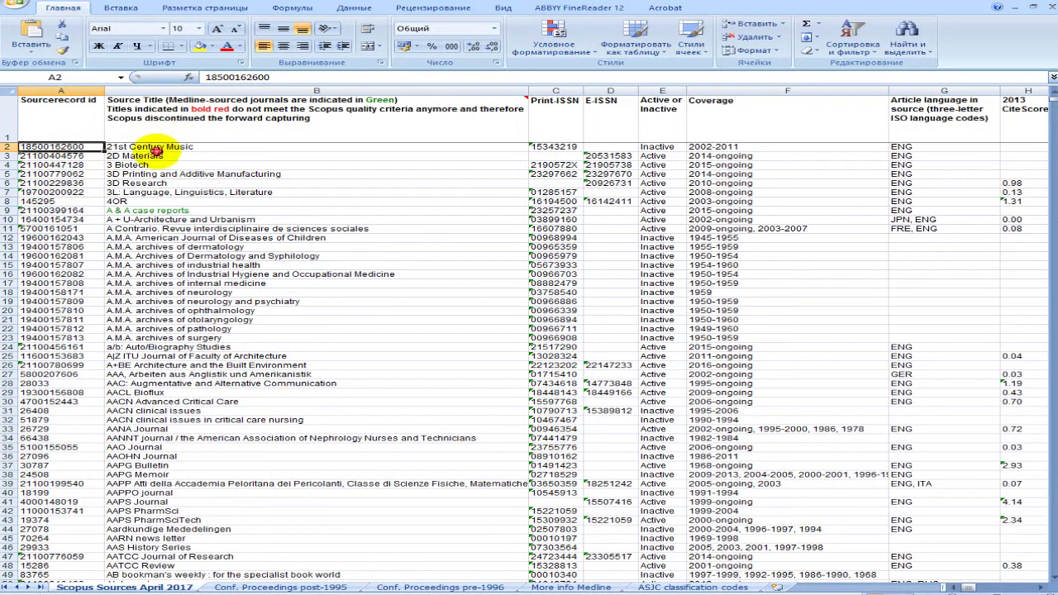
left_click(156, 150)
left_click(552, 146)
left_click(612, 147)
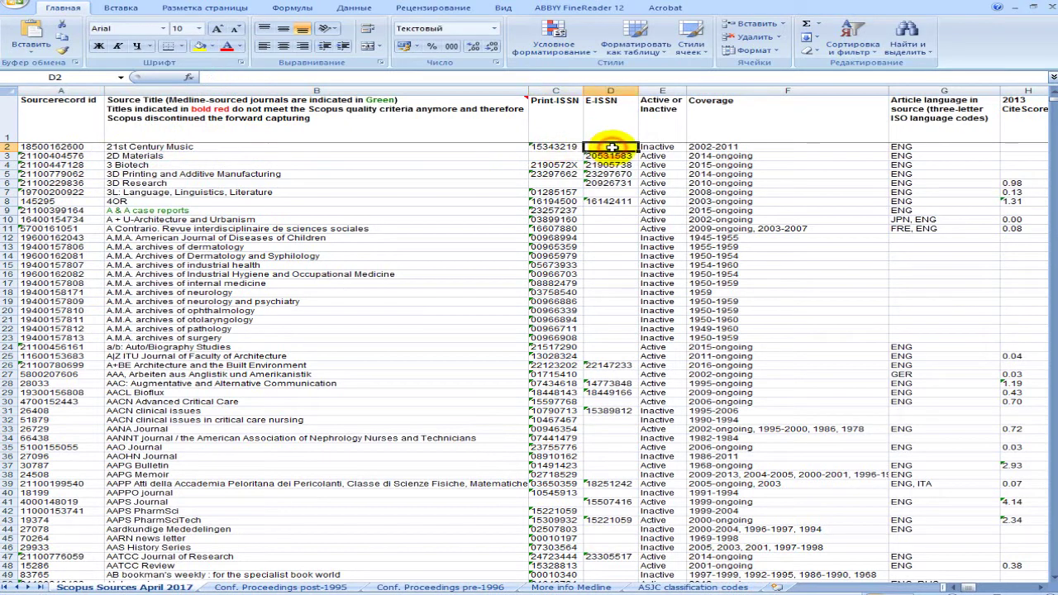
left_click_drag(617, 167, 613, 156)
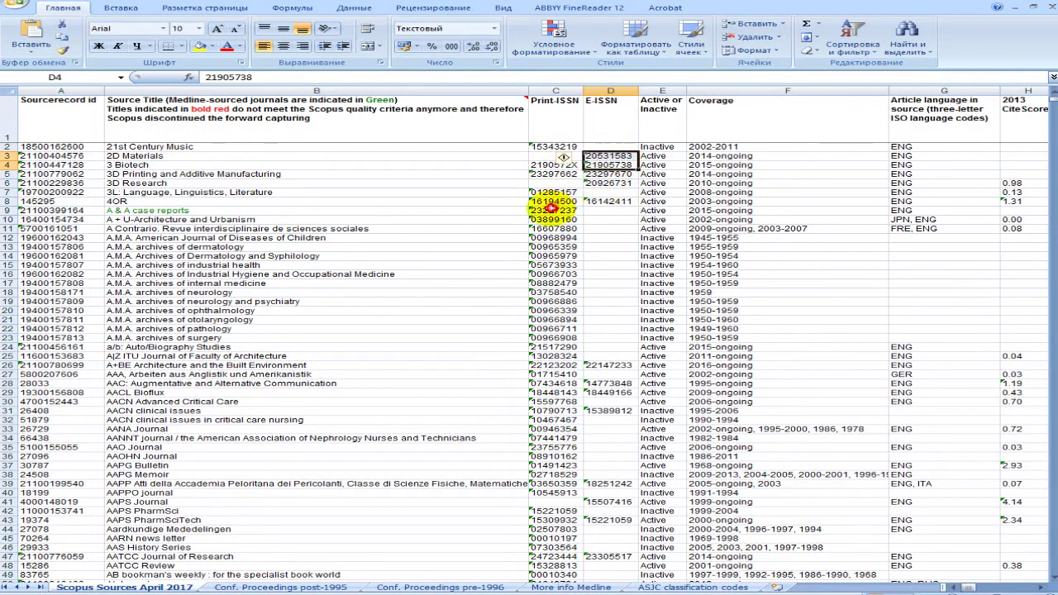
- Examine the Active or Inactive column for the first journals in the Scopus source list
left_click(550, 209)
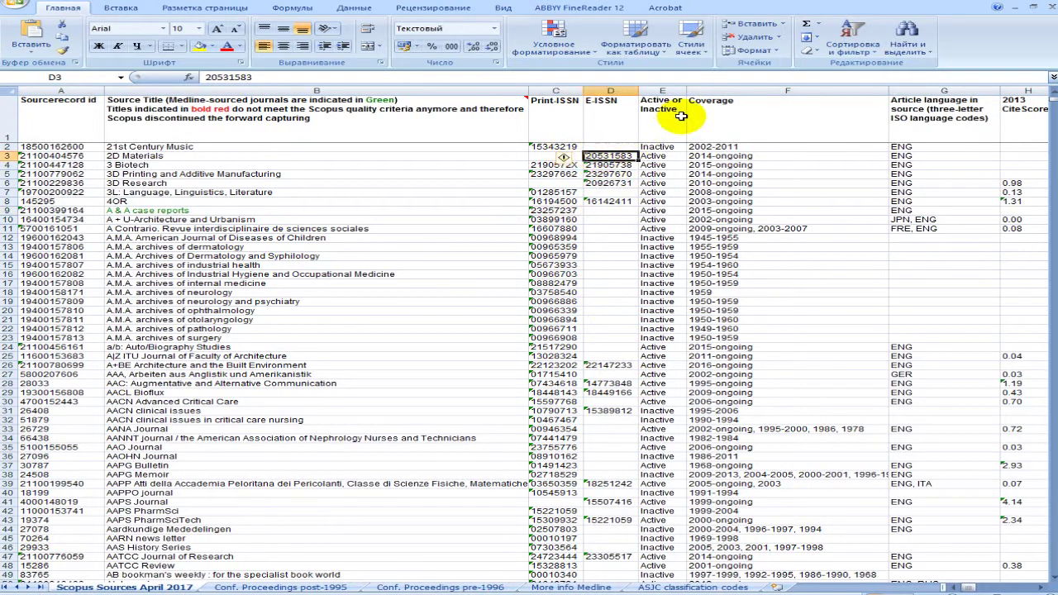
left_click(673, 148)
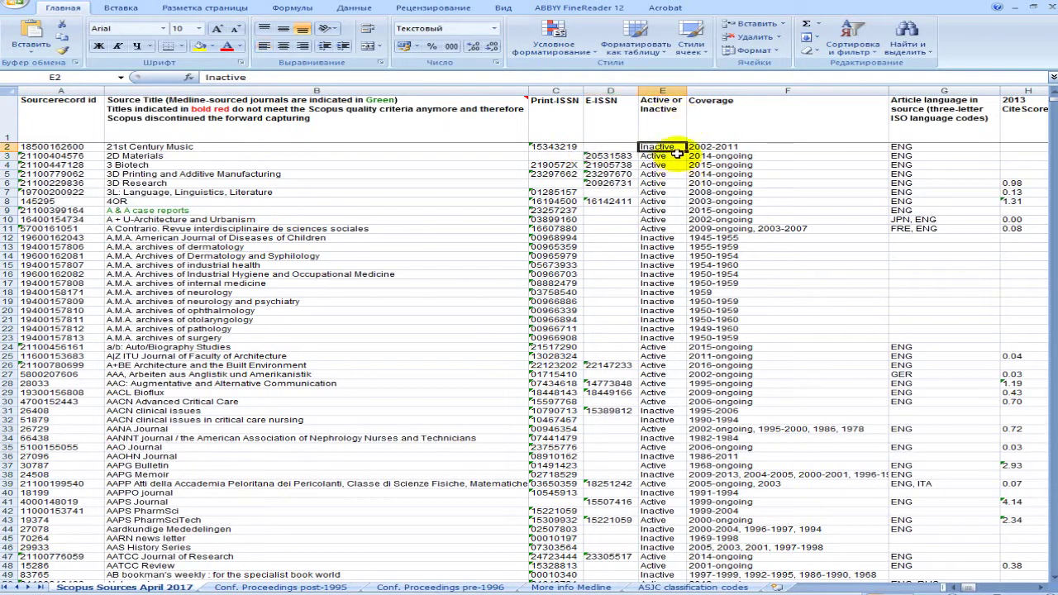
left_click_drag(678, 177, 678, 183)
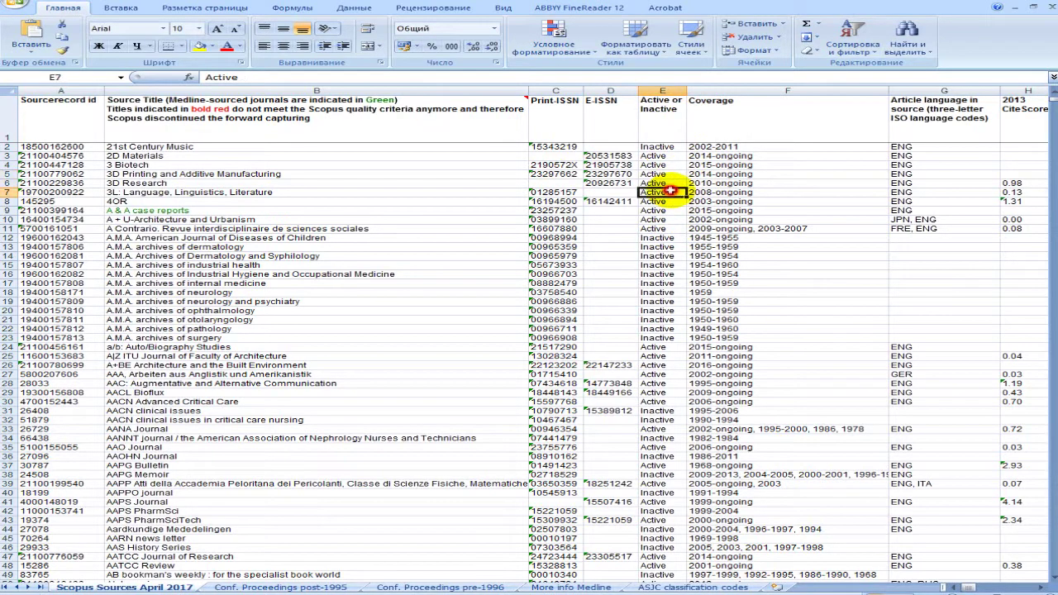
left_click(672, 148)
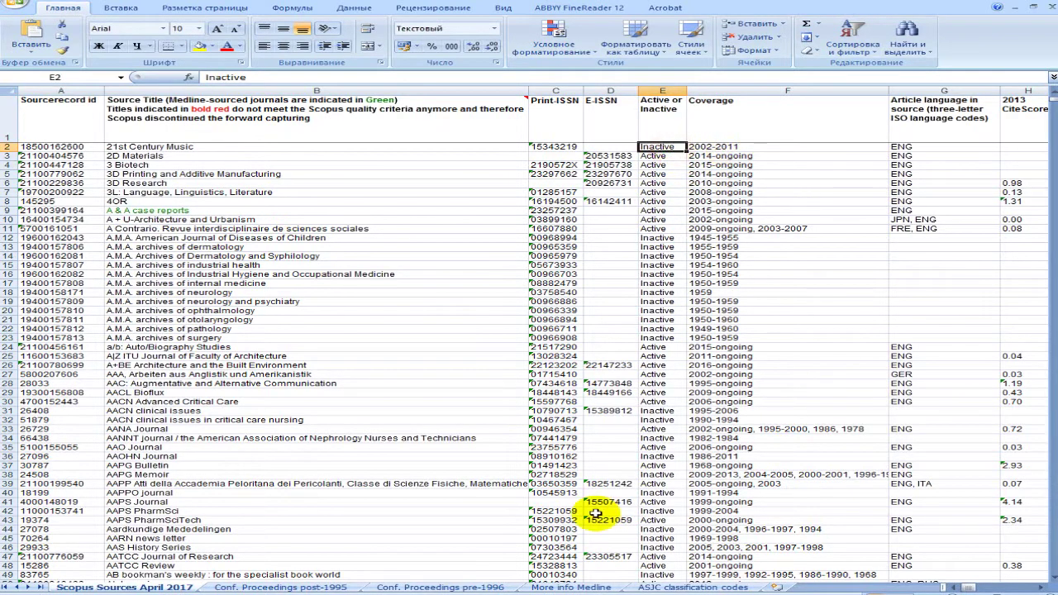
left_click(1039, 588)
left_click(1039, 588)
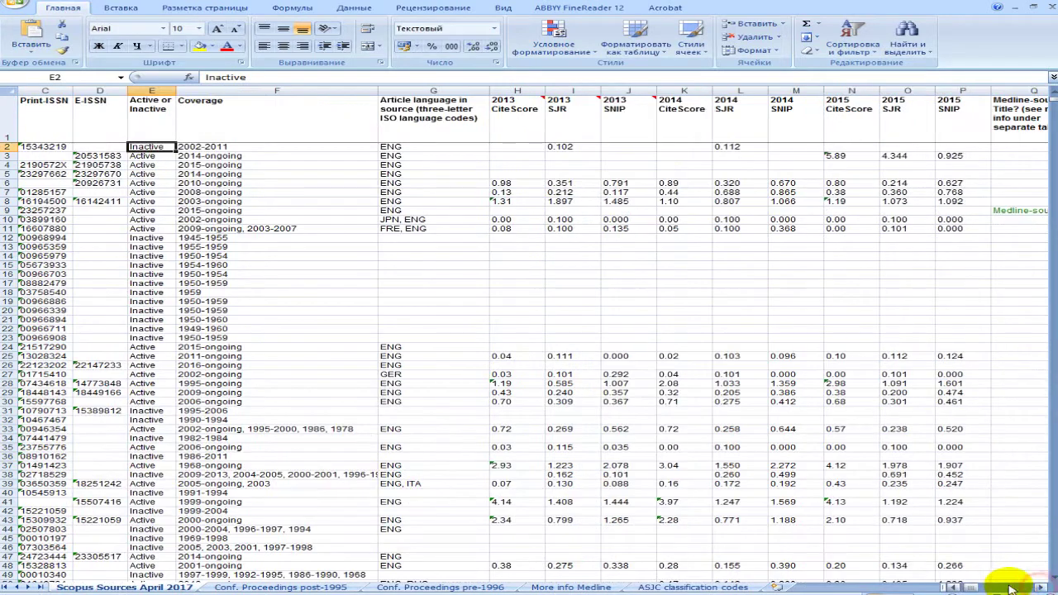
left_click_drag(1000, 588, 967, 587)
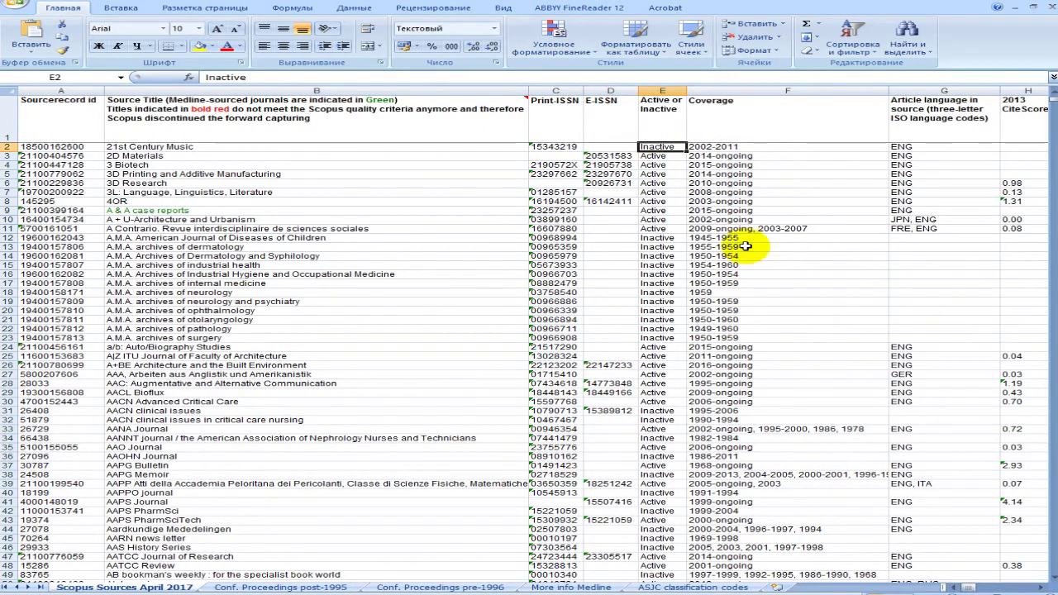
- Compare the Coverage years of active and inactive journals, including 21st Century Music, 2D Materials and 3 Biotech
left_click(737, 154)
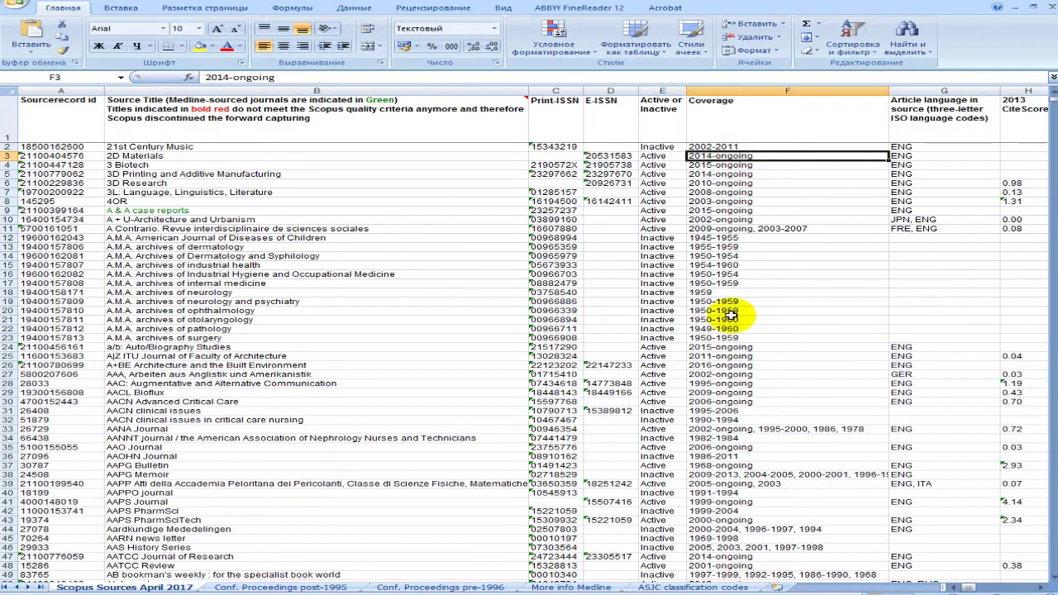
left_click(707, 239)
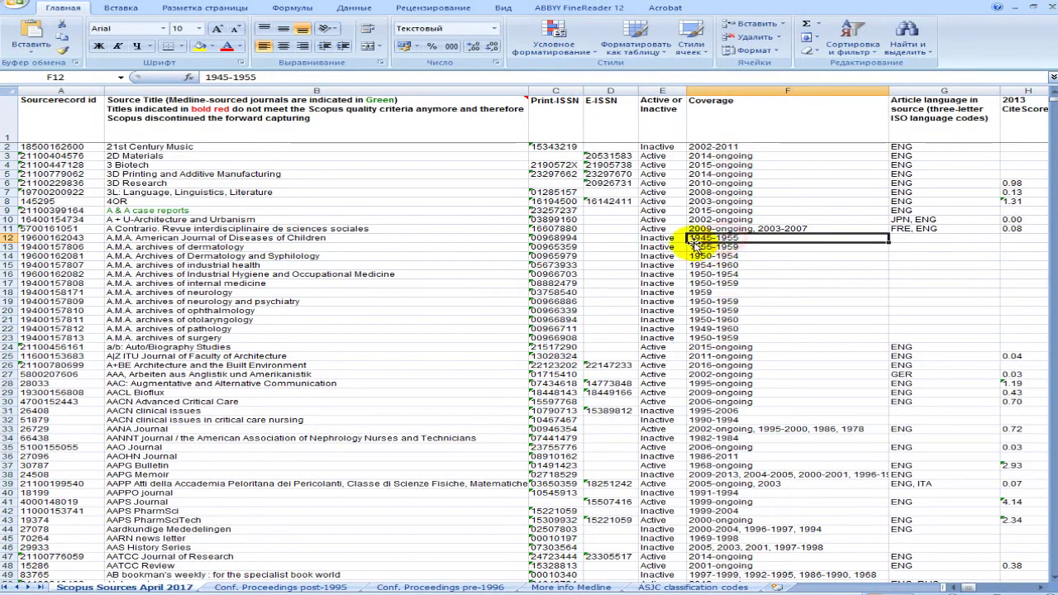
left_click(666, 147)
left_click(699, 148)
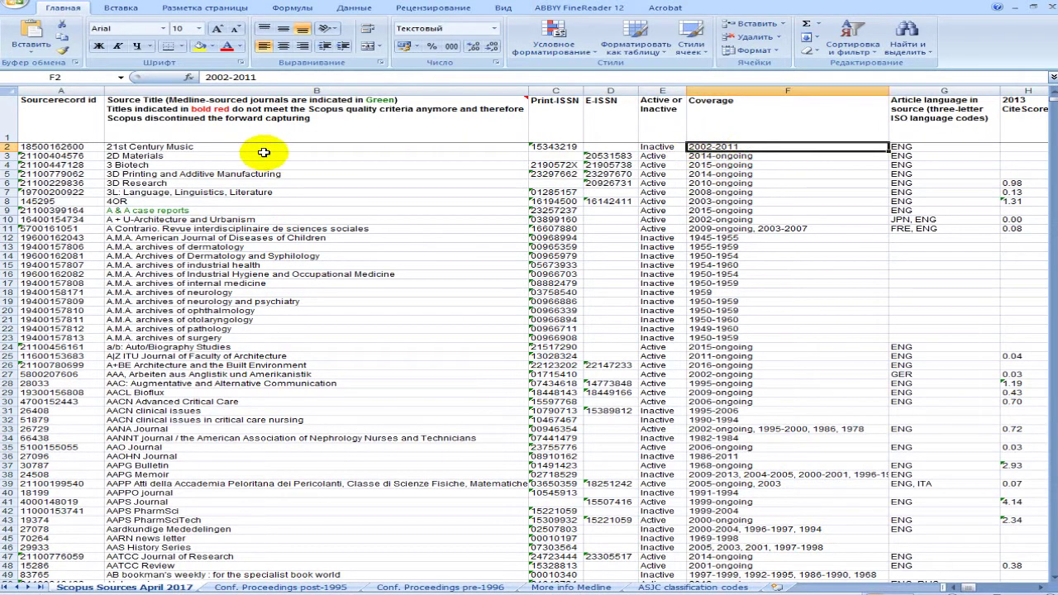
left_click(227, 147)
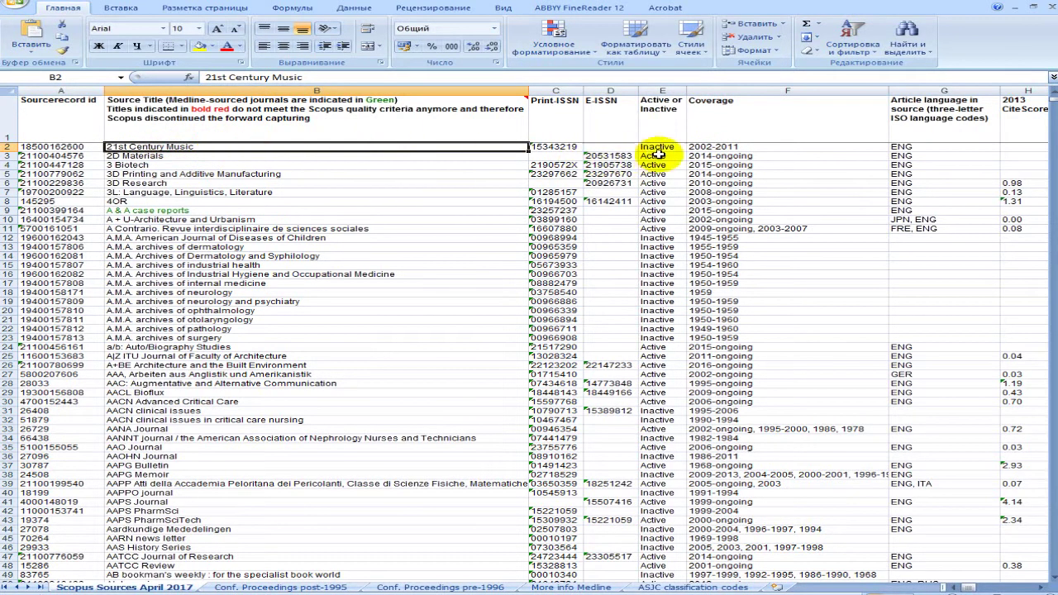
left_click(723, 157)
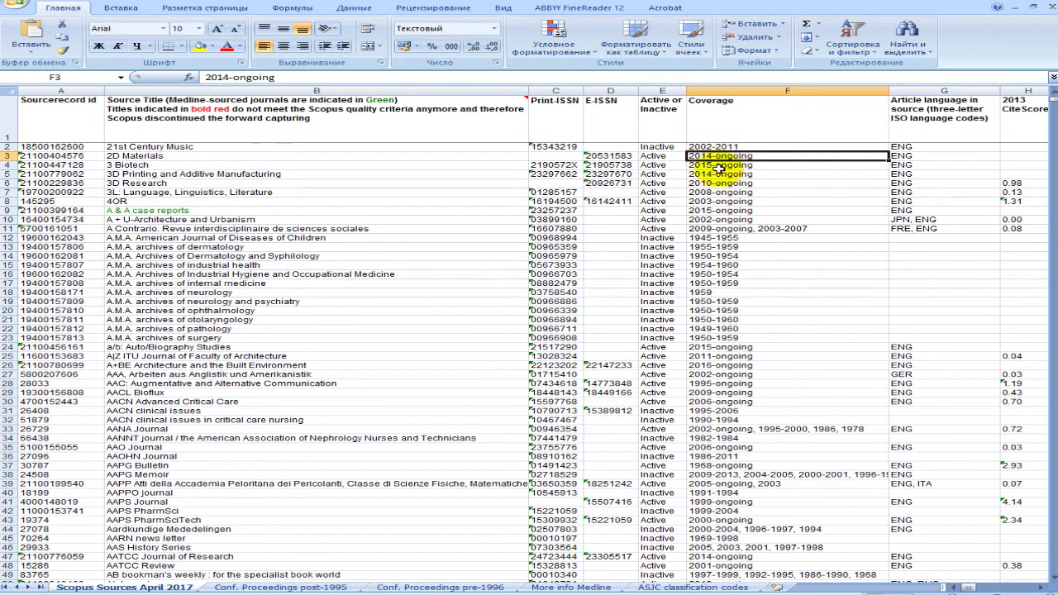
left_click(721, 165)
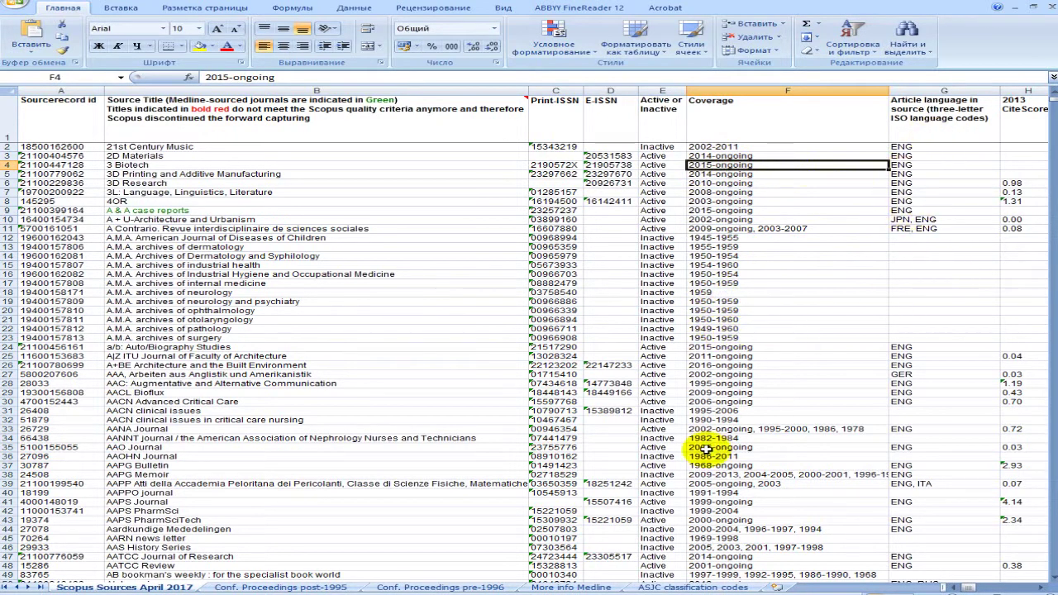
- Examine the article language column and the 2013–2015 CiteScore, SJR and SNIP columns
left_click(906, 156)
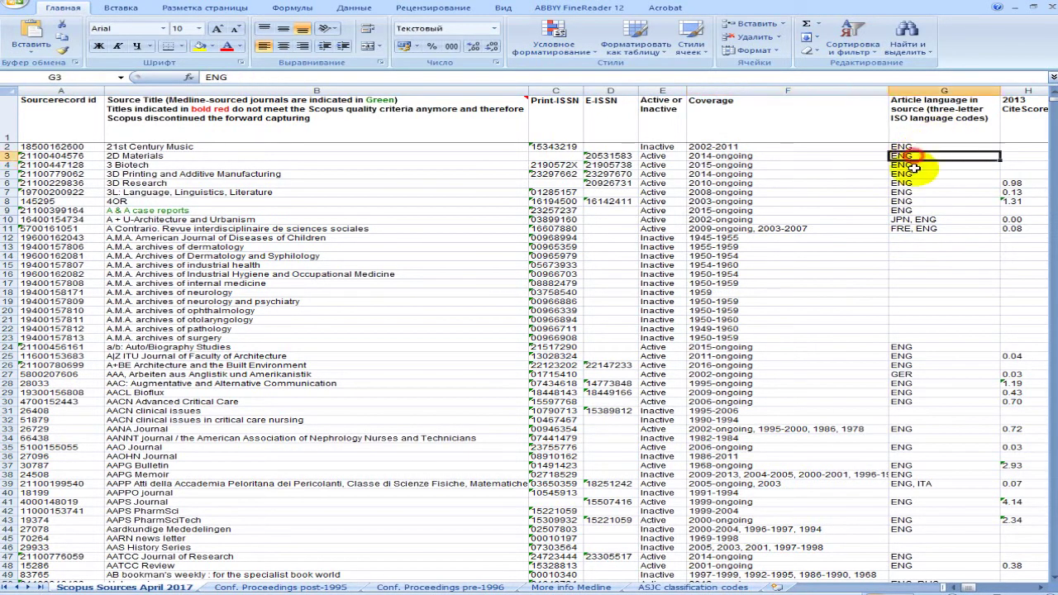
left_click(935, 113)
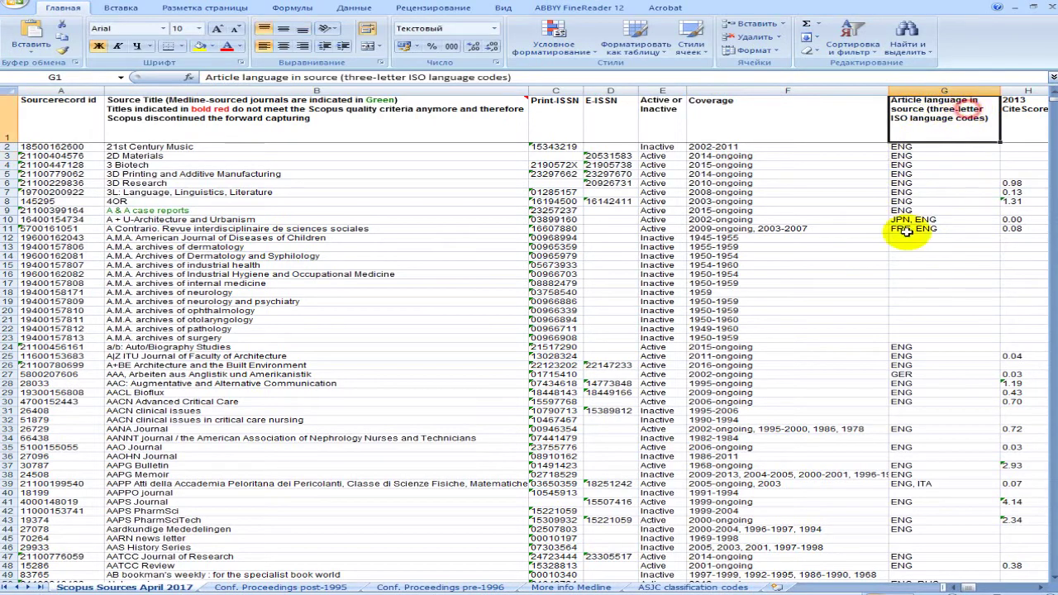
left_click(1042, 588)
left_click(1043, 588)
left_click(1043, 588)
left_click(1043, 588)
left_click(1042, 588)
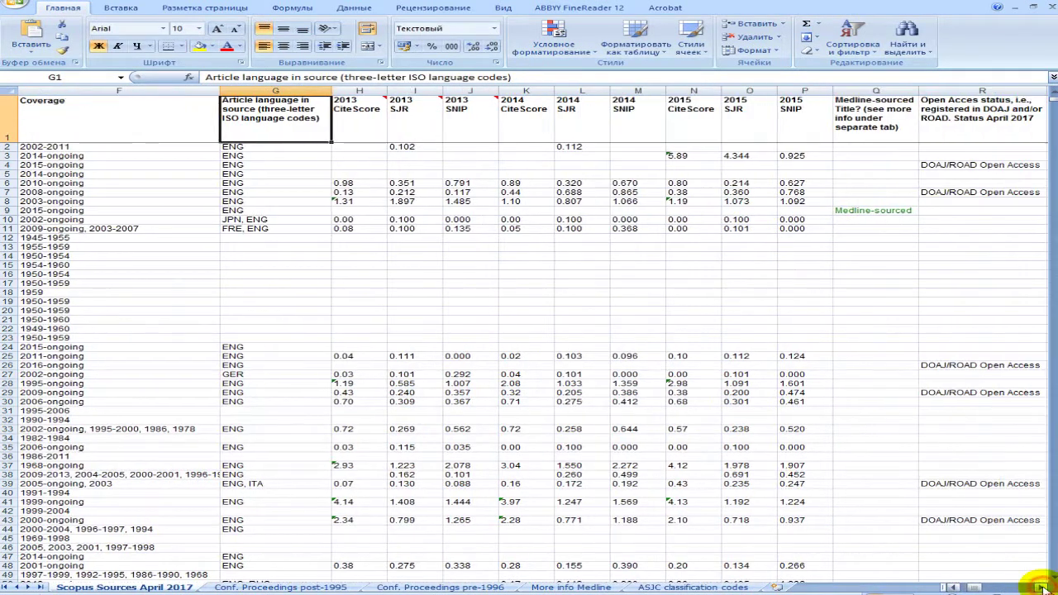
left_click(1043, 588)
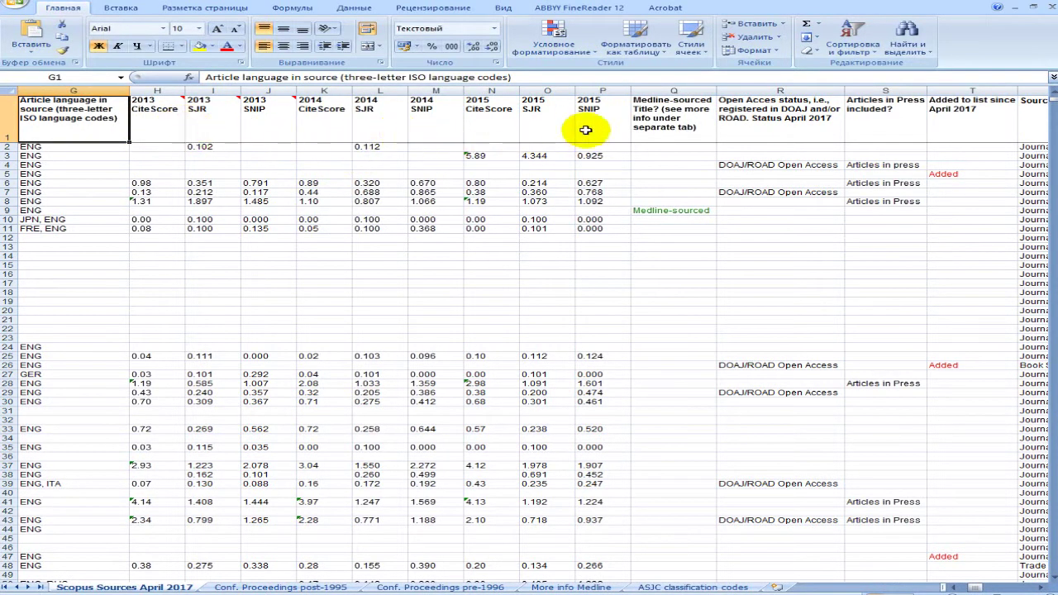
- Examine the Medline-sourced Title, Open Access status and Articles in Press columns, including their headers and sample entries
left_click(674, 120)
left_click(823, 132)
left_click(899, 130)
left_click(713, 128)
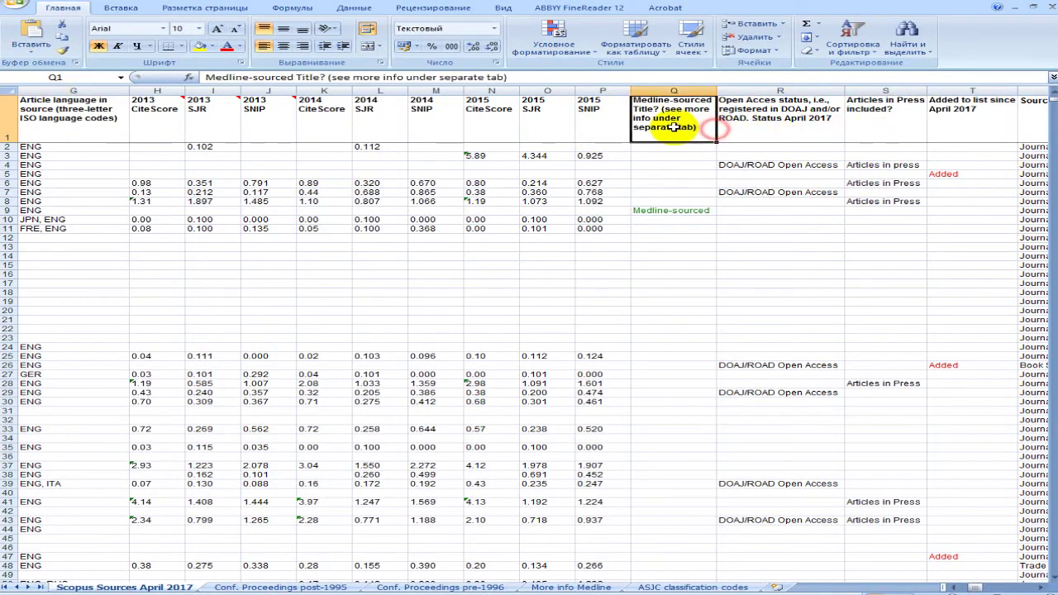
left_click(776, 127)
left_click(893, 124)
left_click(650, 124)
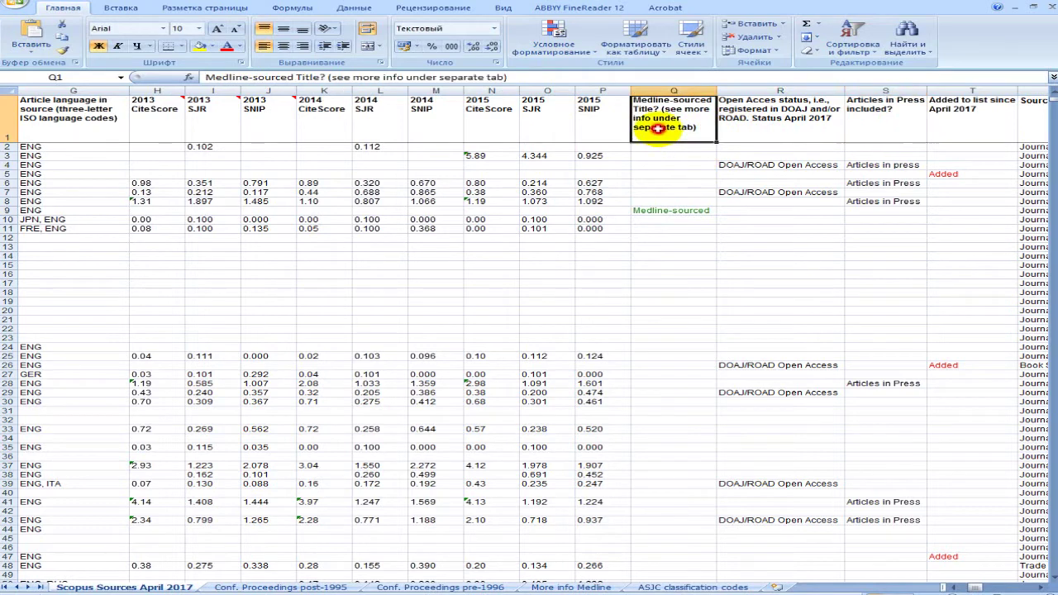
left_click(693, 212)
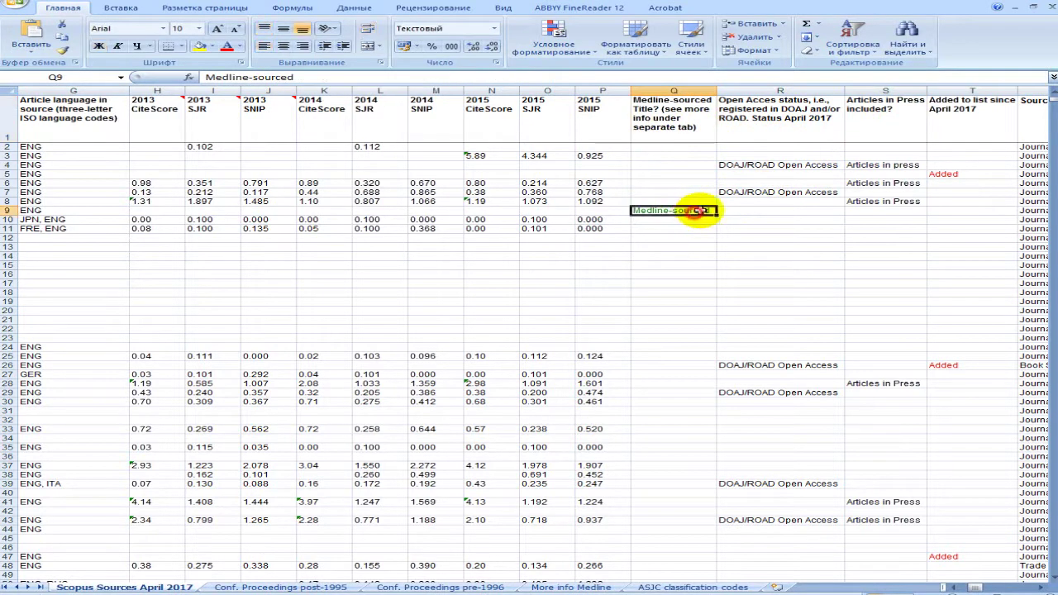
left_click(769, 165)
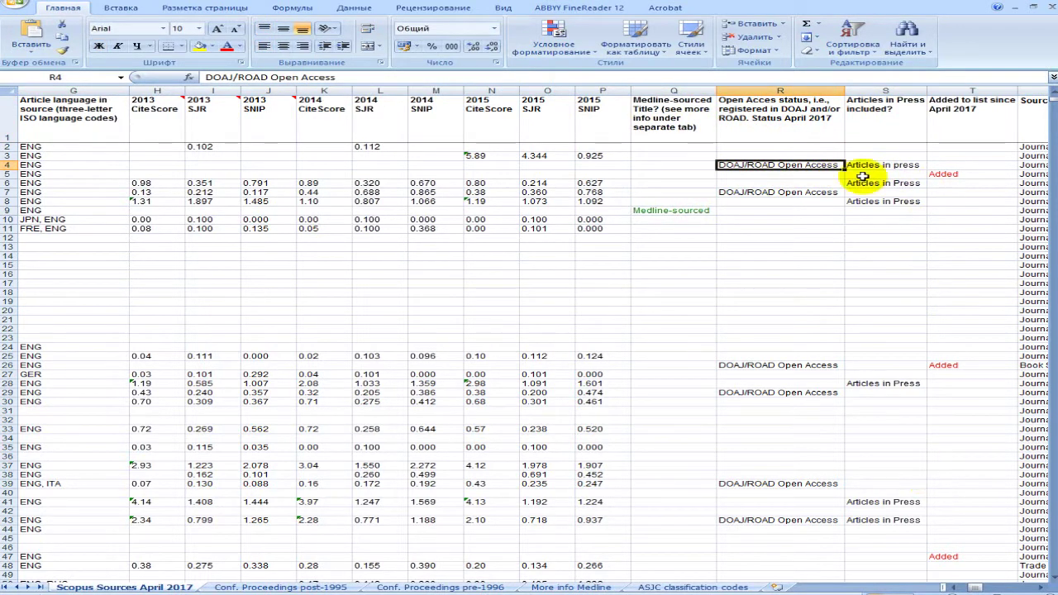
- Examine the columns for titles added since April 2017, source type, title history indication and related titles
left_click(1040, 588)
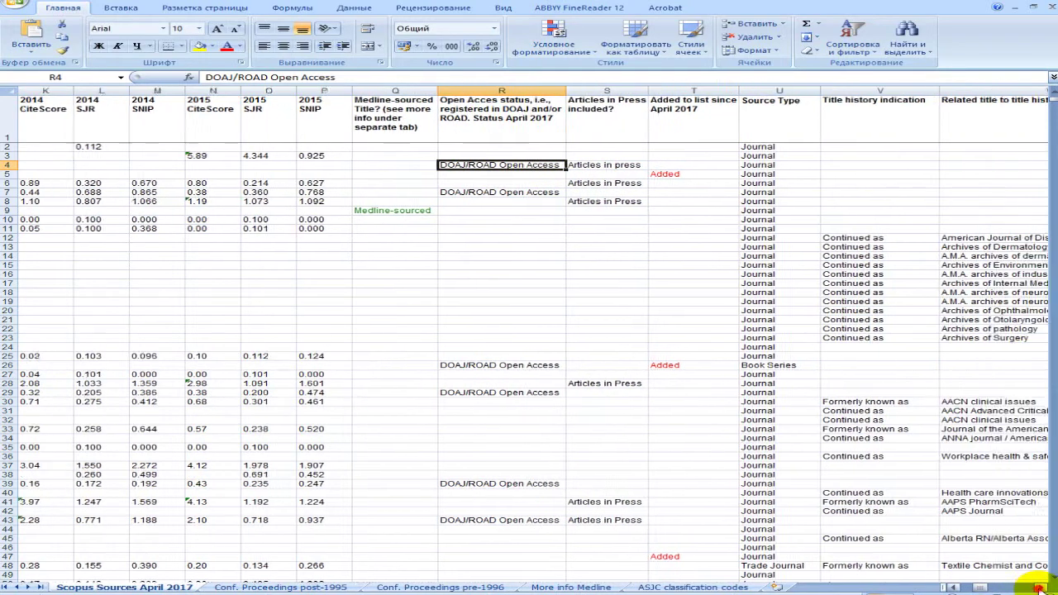
left_click(1040, 588)
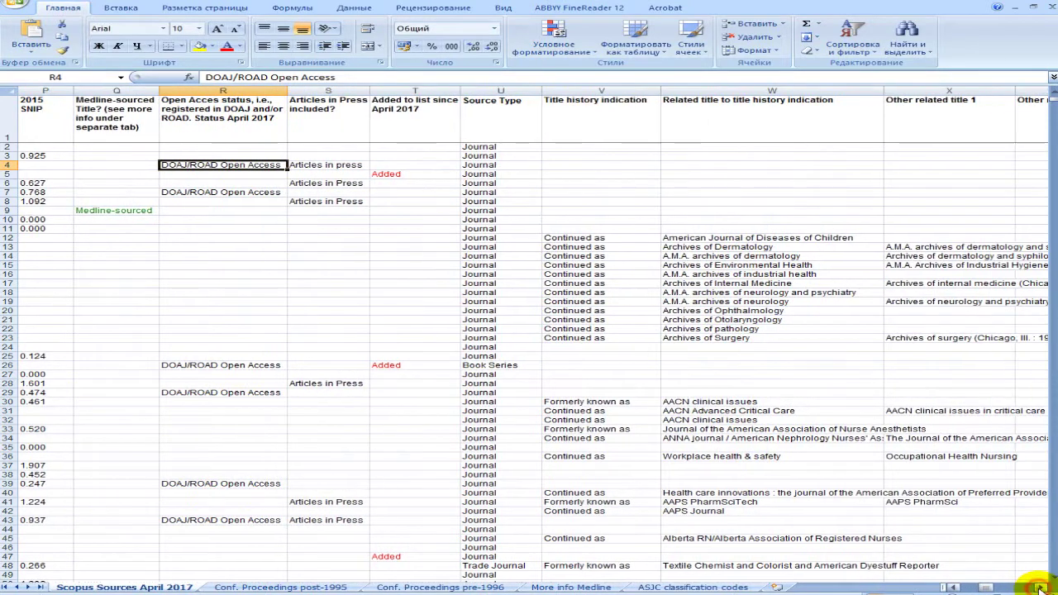
left_click(402, 181)
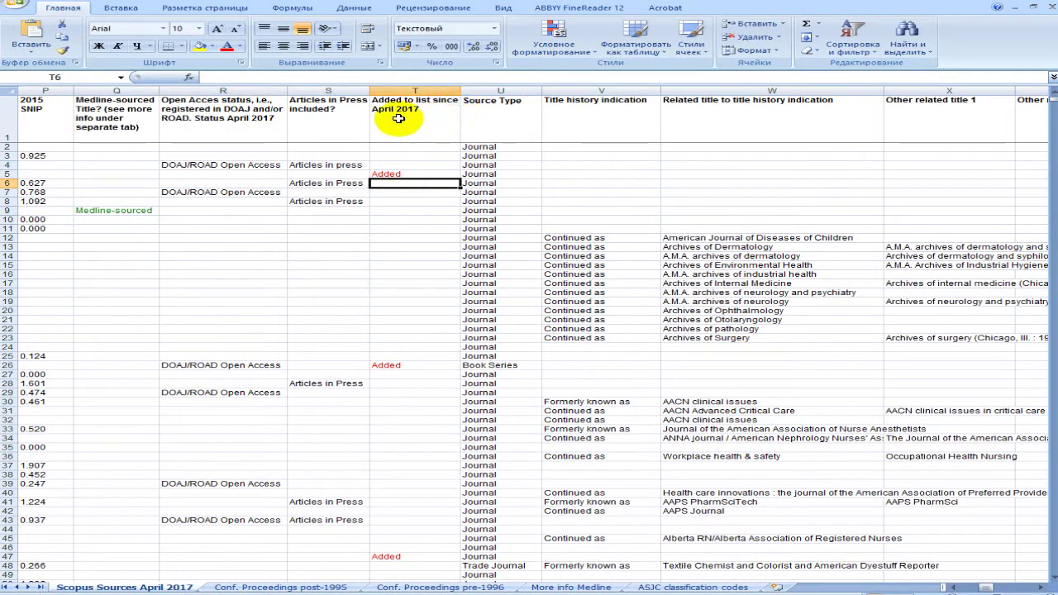
left_click(390, 175)
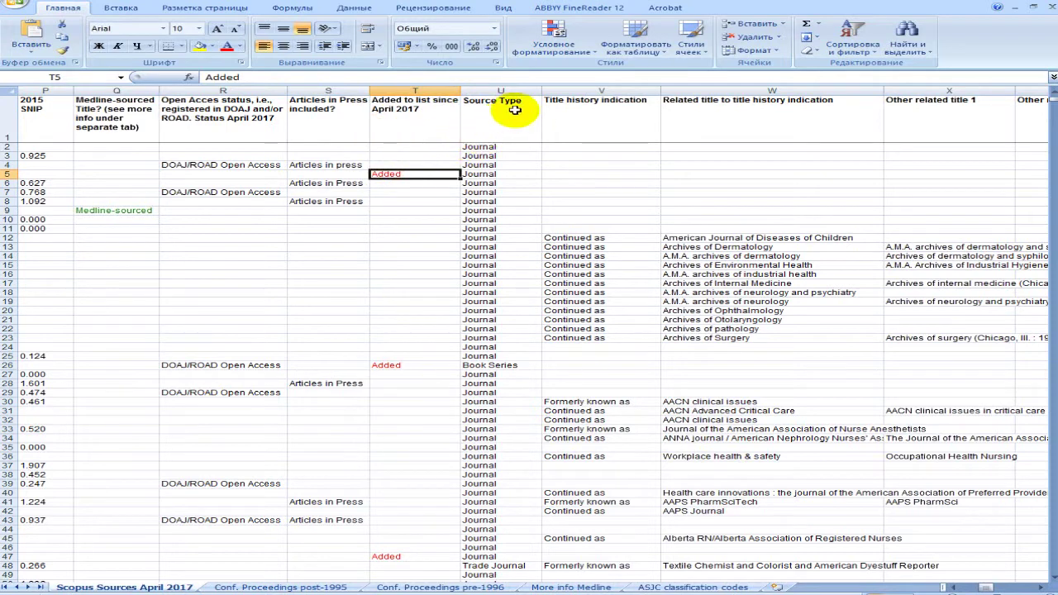
left_click(500, 173)
left_click(538, 162, "shift")
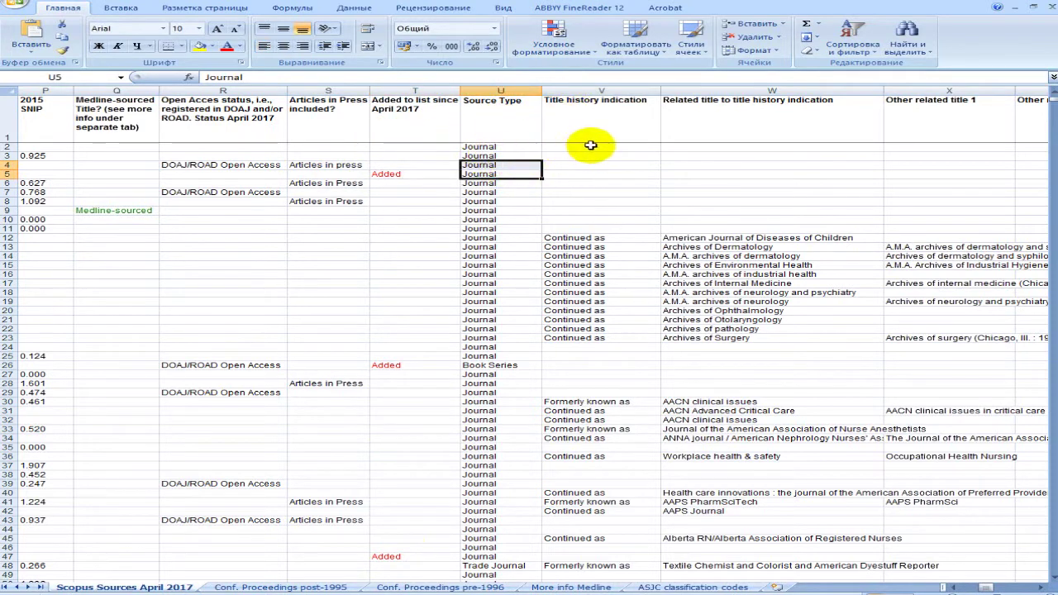
left_click(607, 164)
left_click(810, 164)
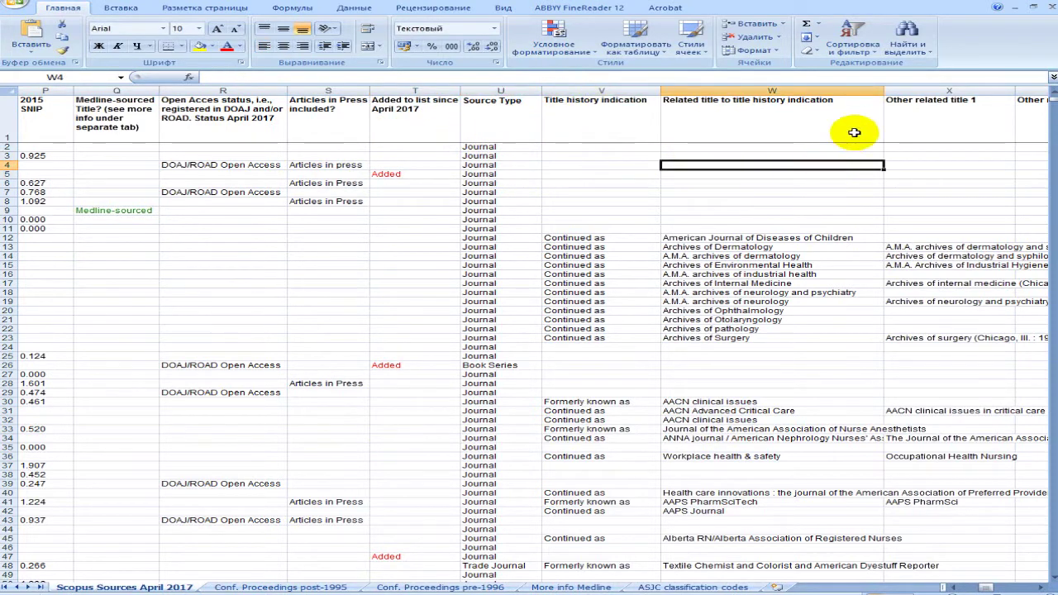
left_click(802, 155)
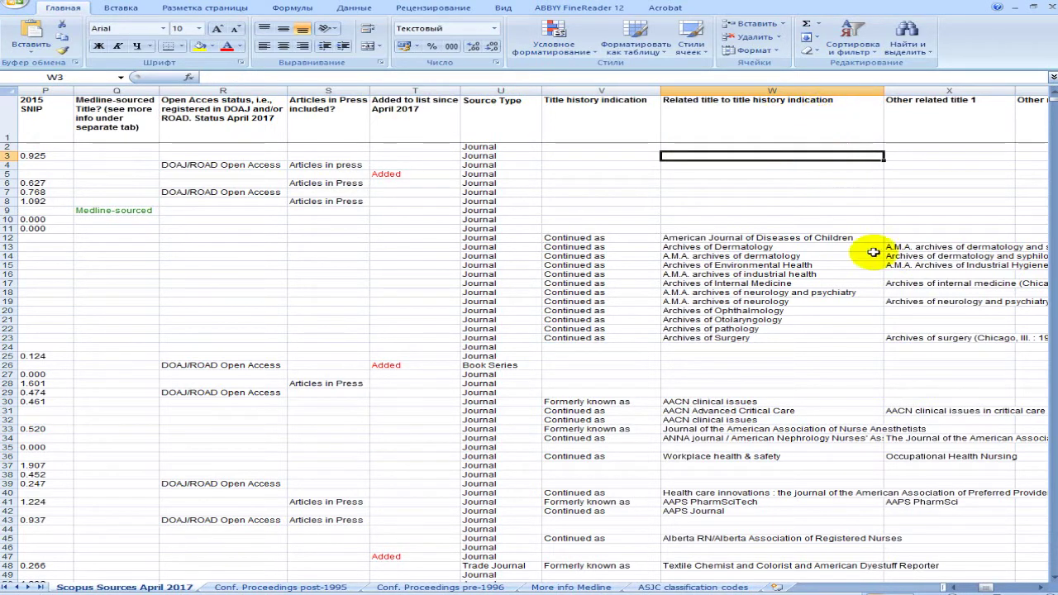
- Return to the first columns of the list and review the source title, ISSN and activity status entries
left_click_drag(1038, 588, 961, 588)
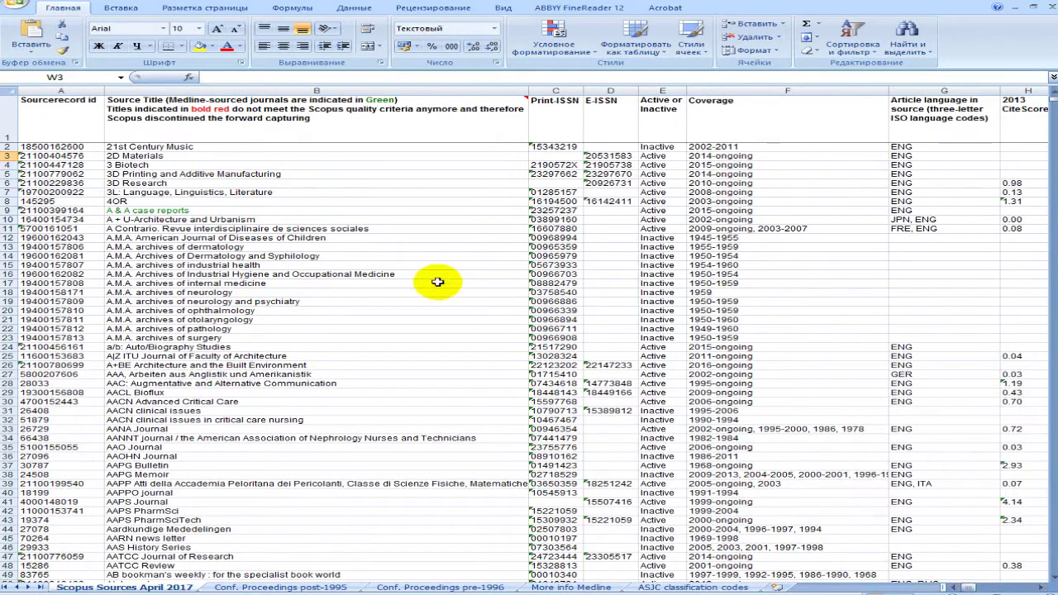
left_click(320, 201)
left_click(555, 201)
left_click(600, 192)
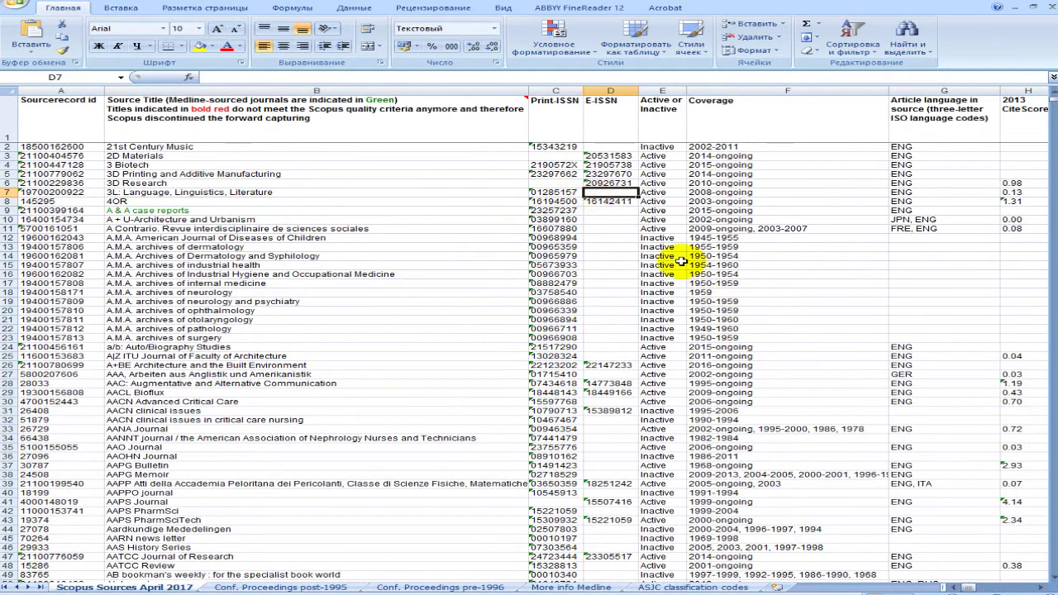
left_click(662, 201)
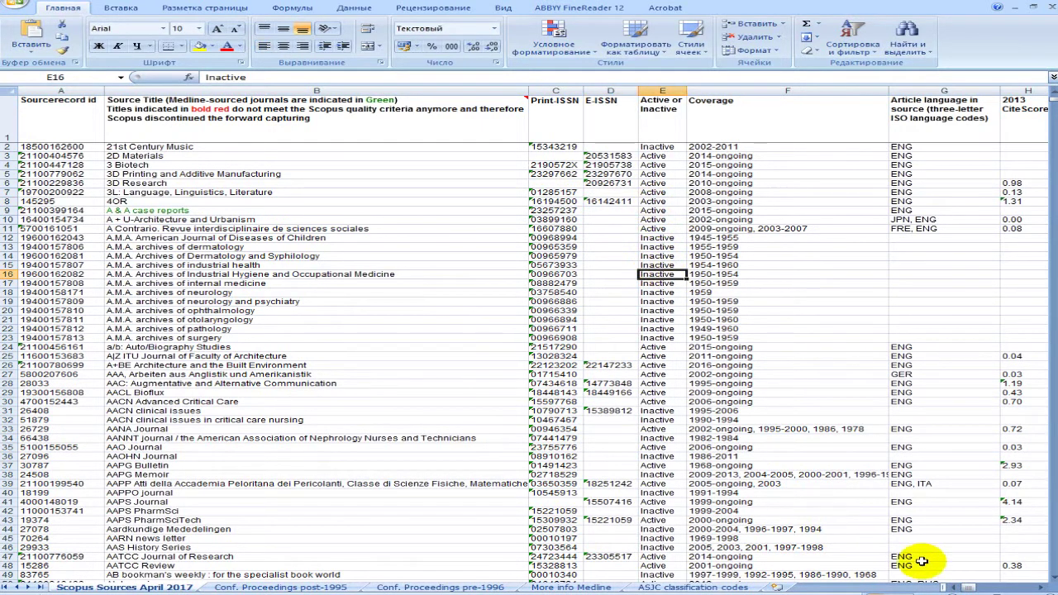
- Examine the Publisher's Country column alongside the publisher imprints and the All Science Classification Codes
left_click_drag(972, 588, 954, 588)
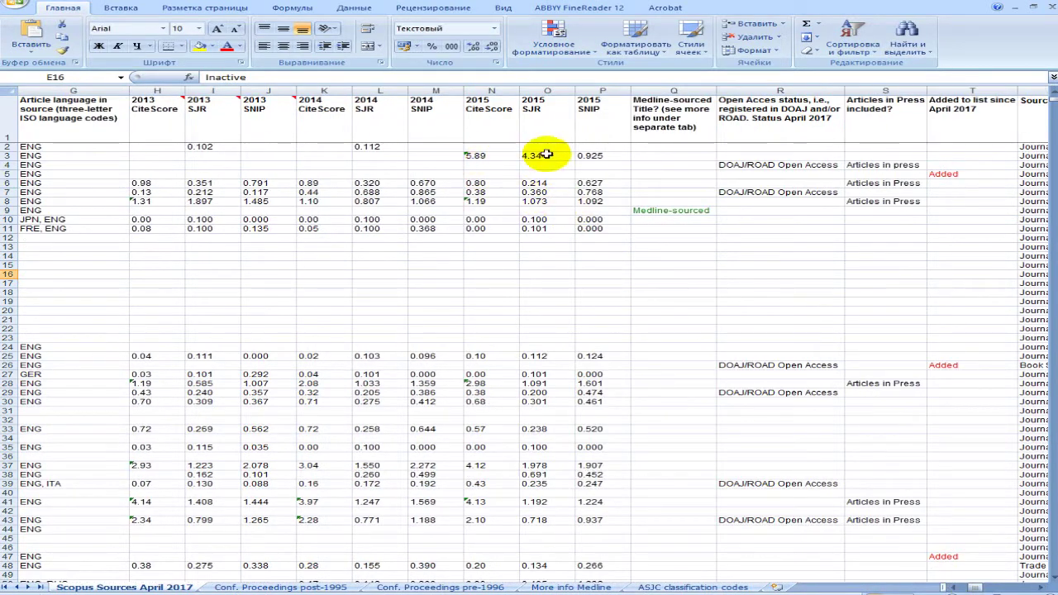
left_click_drag(975, 589, 1001, 589)
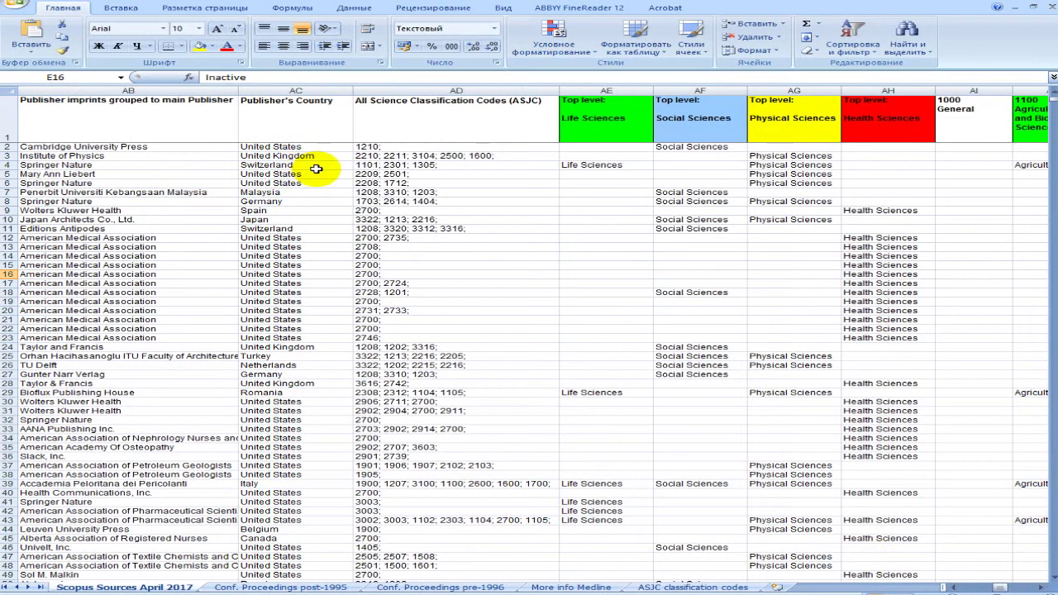
left_click(274, 105)
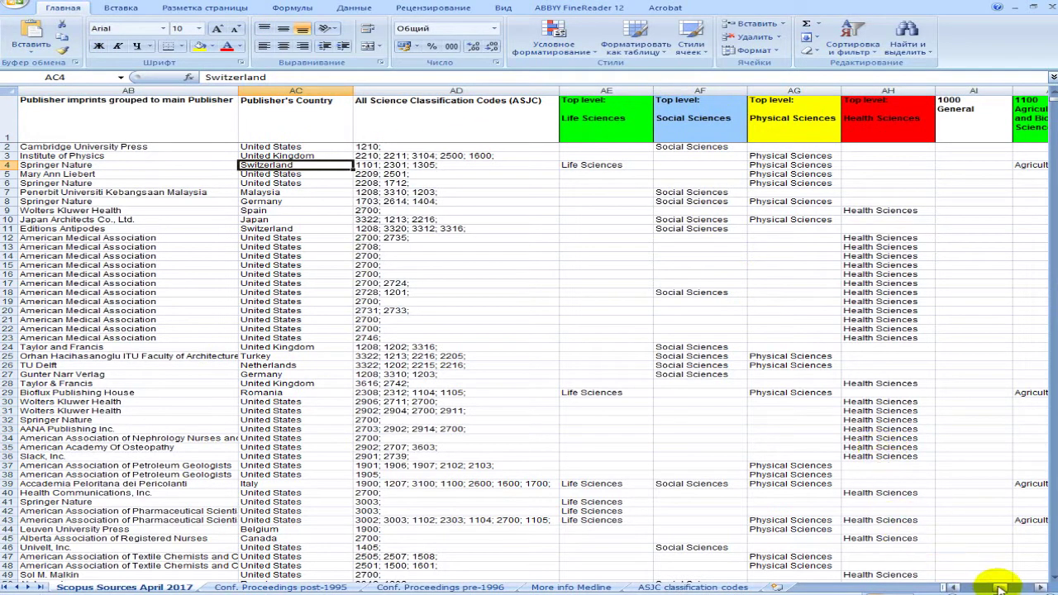
mouse_move(997, 587)
left_mouse_down()
mouse_move(1027, 590)
mouse_move(959, 589)
mouse_move(1000, 589)
left_mouse_up()
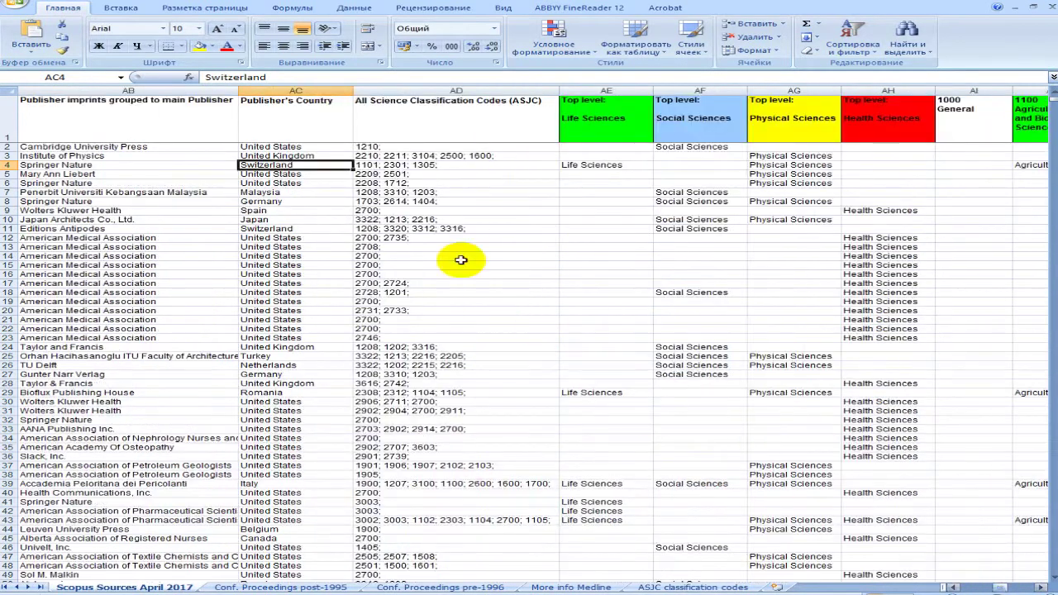
- Turn on filtering for the Publisher's Country column only
left_click(289, 93)
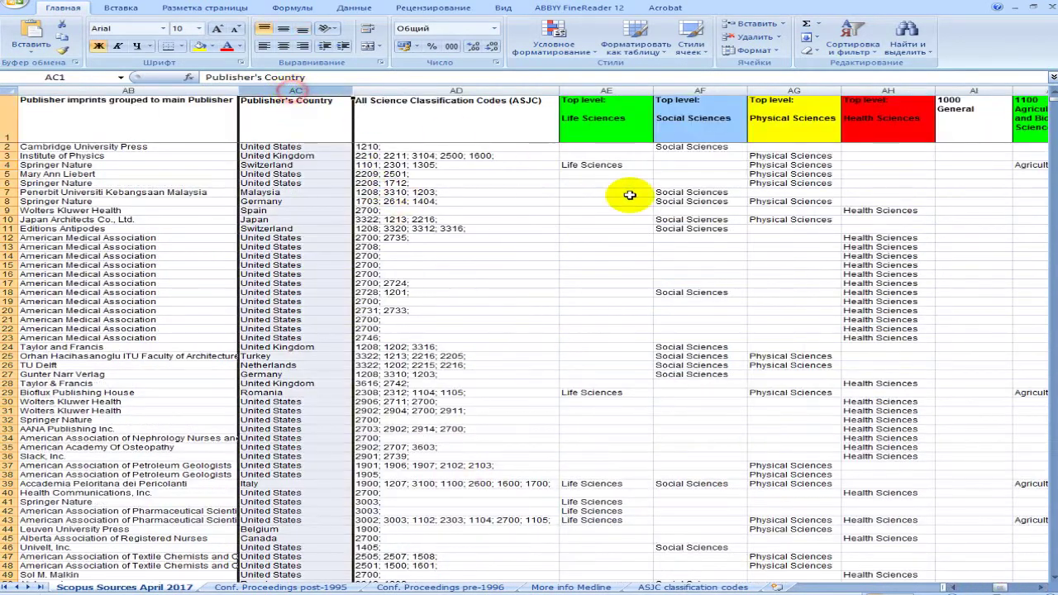
left_click(870, 58)
left_click(869, 107)
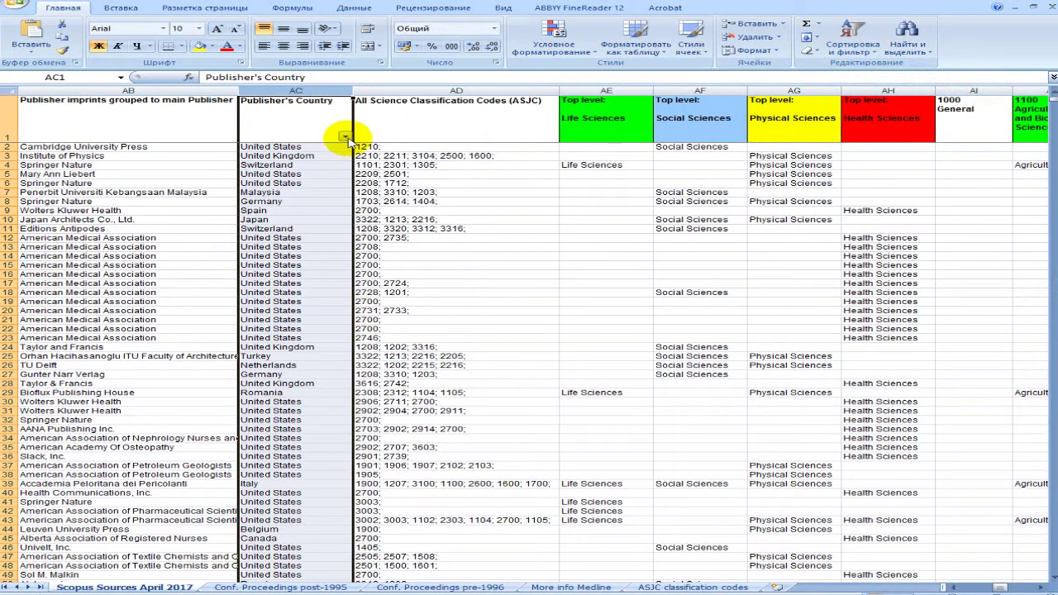
- Select the whole table and replace the single-column filter with filters on all column headers
left_click(207, 113)
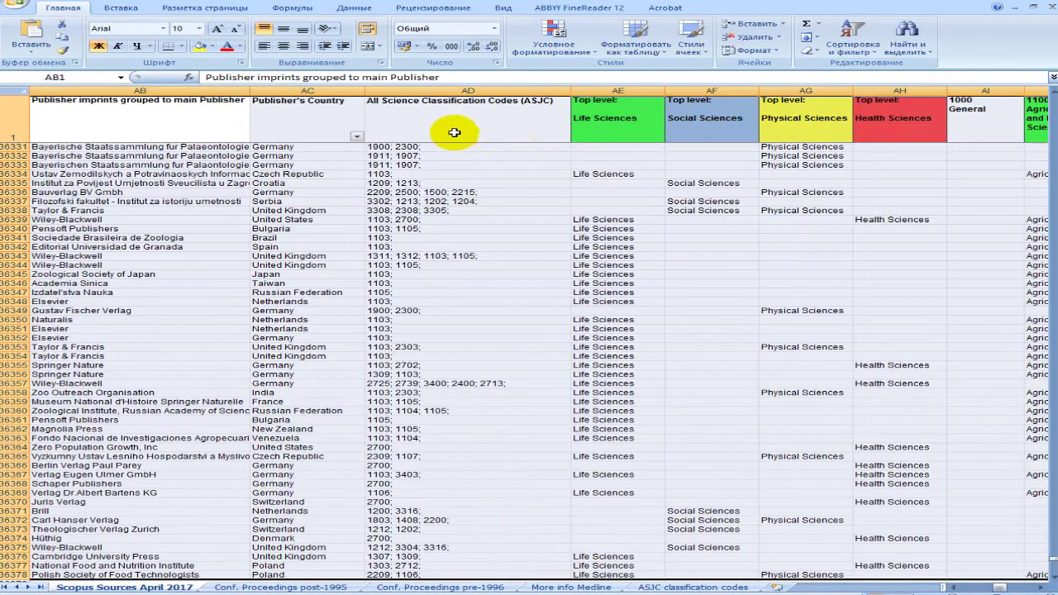
left_click(867, 56)
left_click(865, 108)
left_click(854, 39)
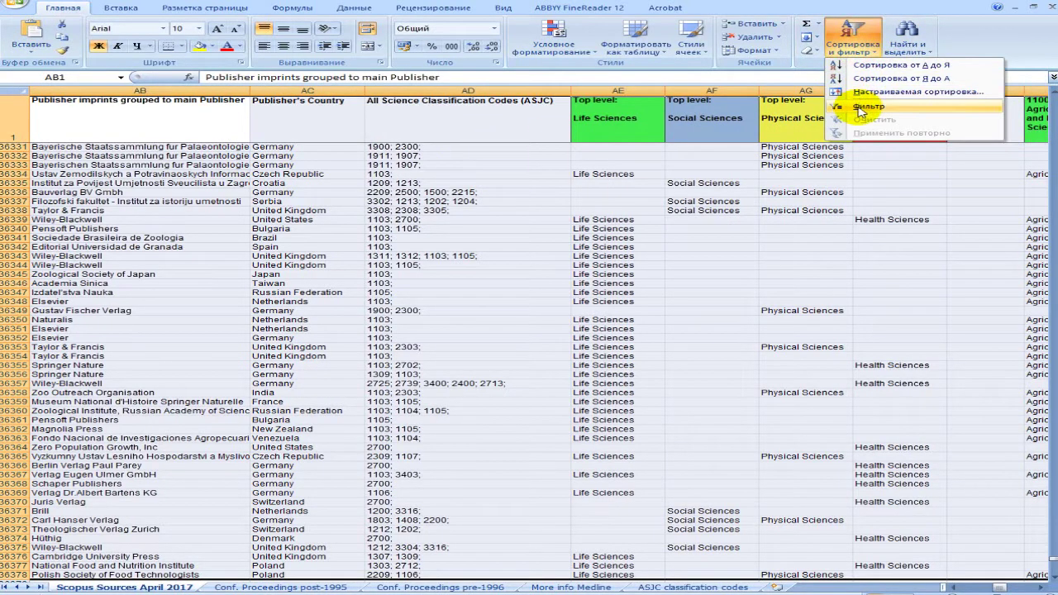
left_click(865, 107)
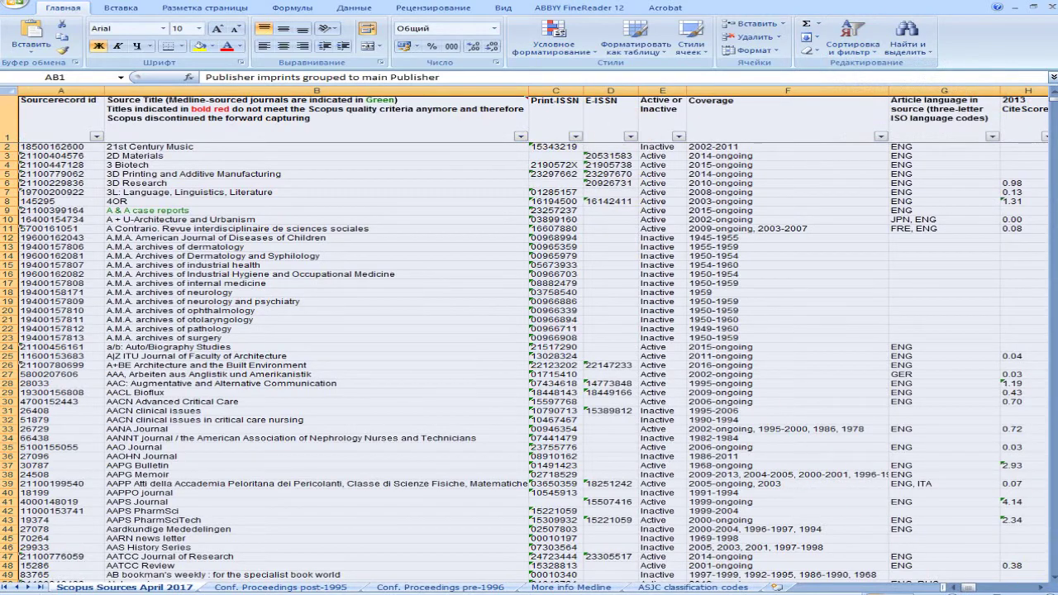
- Filter the Publisher's Country column so that only Ukraine is shown
left_click(1042, 588)
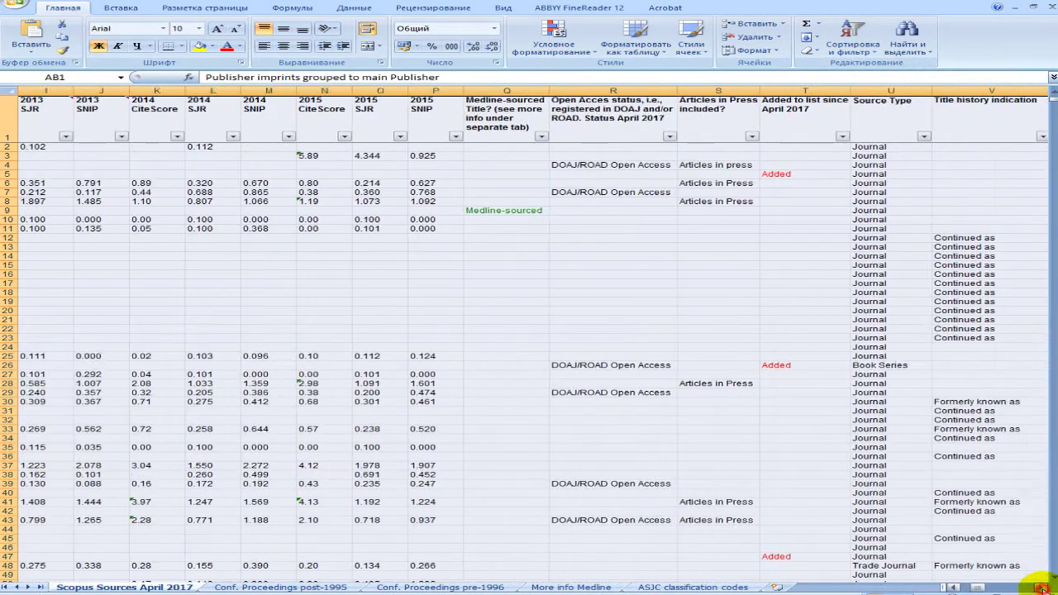
left_click_drag(1043, 588, 1043, 588)
left_click(601, 136)
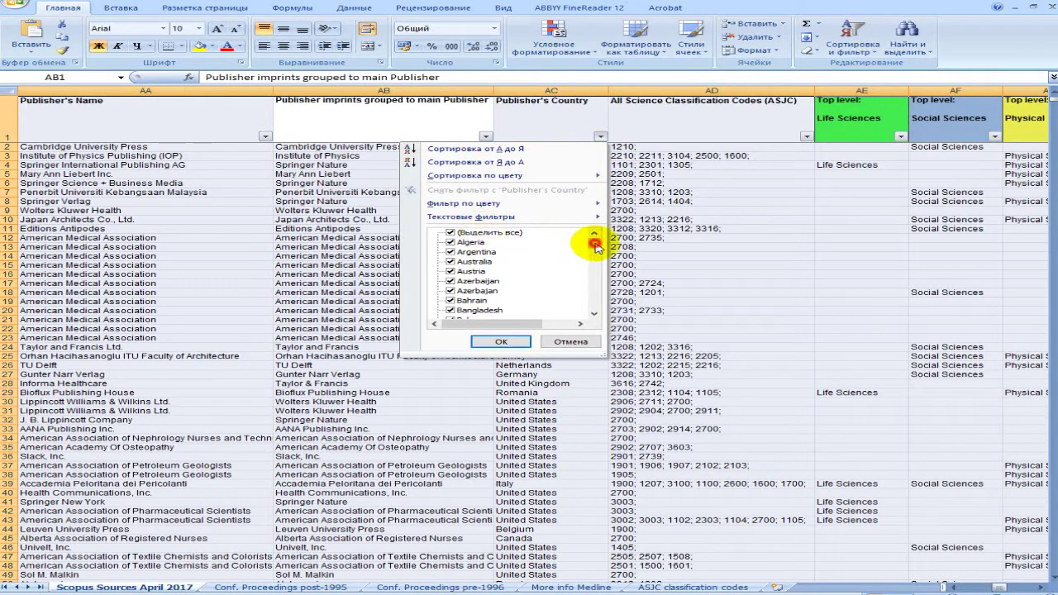
mouse_move(594, 245)
left_mouse_down()
mouse_move(593, 319)
mouse_move(600, 225)
left_mouse_up()
left_click(452, 234)
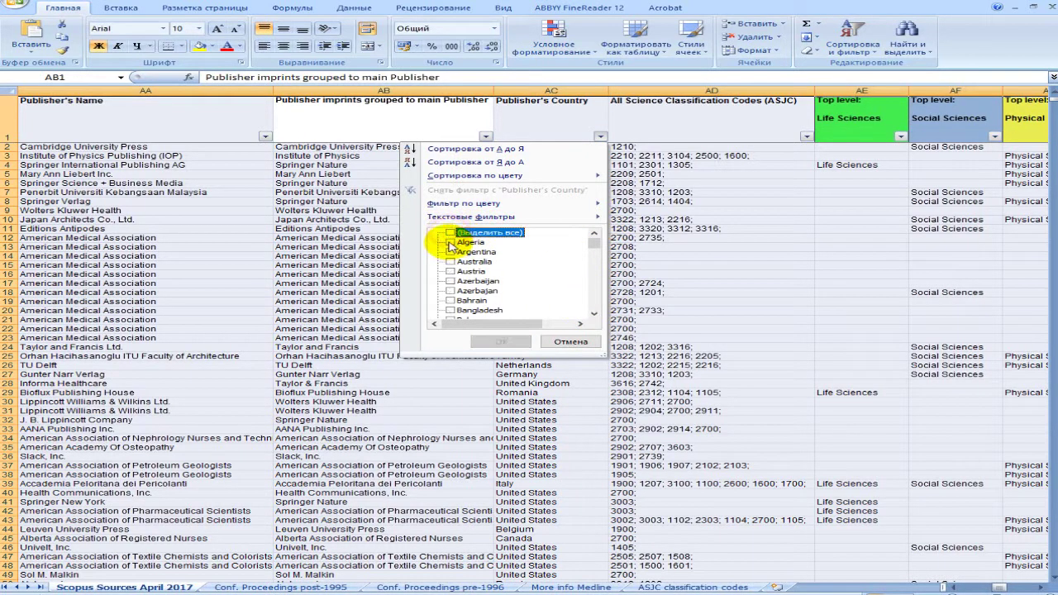
left_click(598, 318)
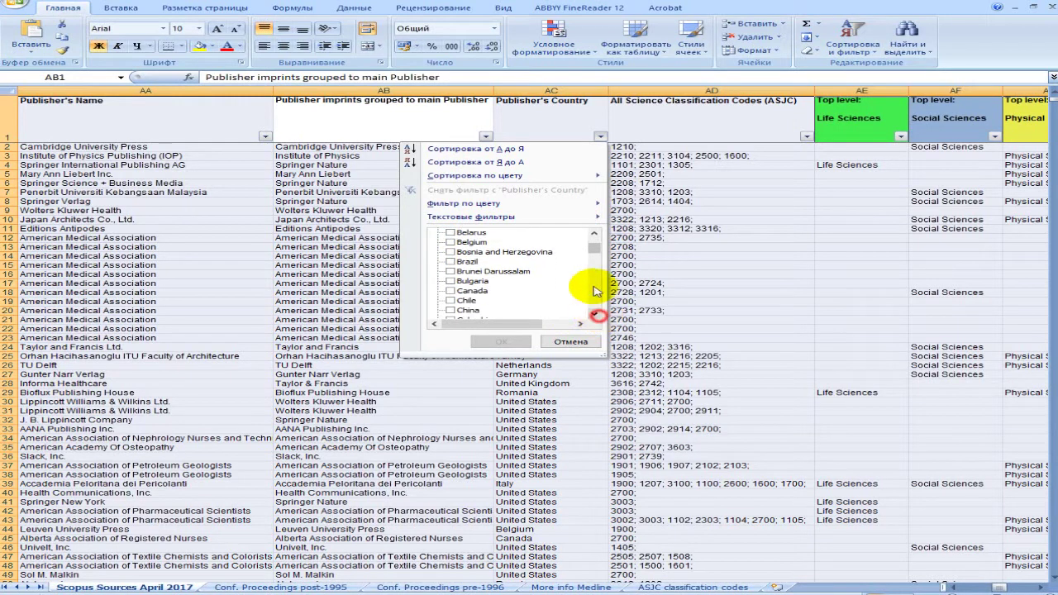
left_click_drag(598, 243, 492, 294)
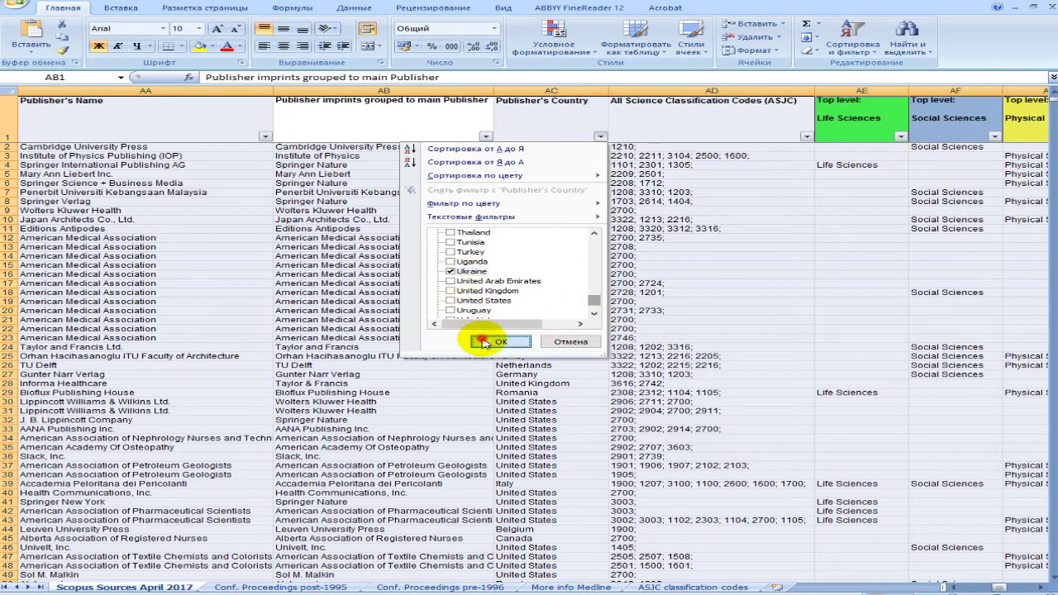
left_click(495, 342)
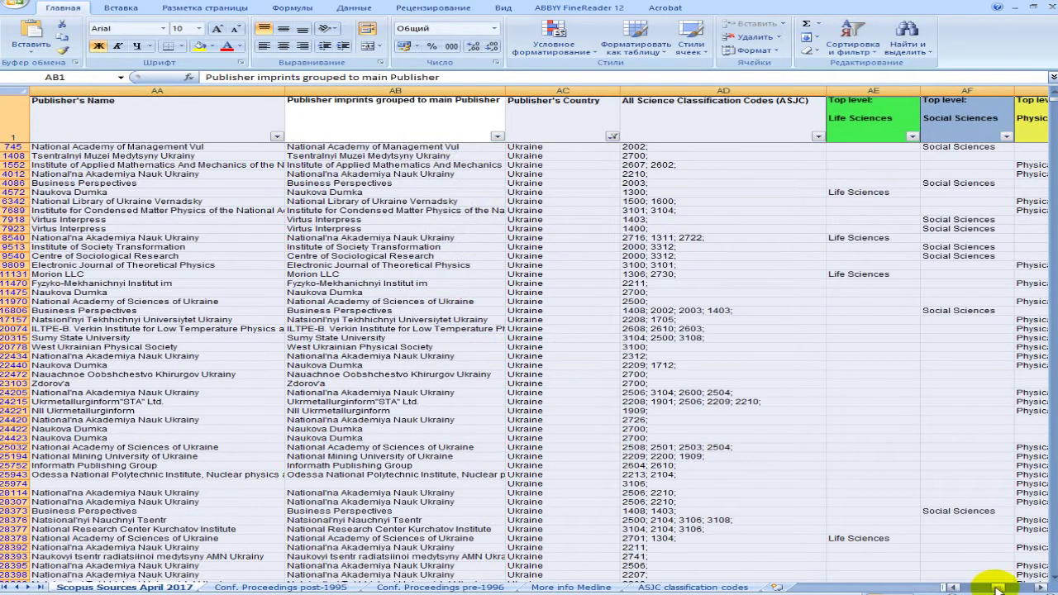
- Look through the filtered Ukrainian rows to the end of the list, checking publisher names and classification codes
mouse_move(998, 589)
left_mouse_down()
mouse_move(957, 589)
mouse_move(998, 590)
left_mouse_up()
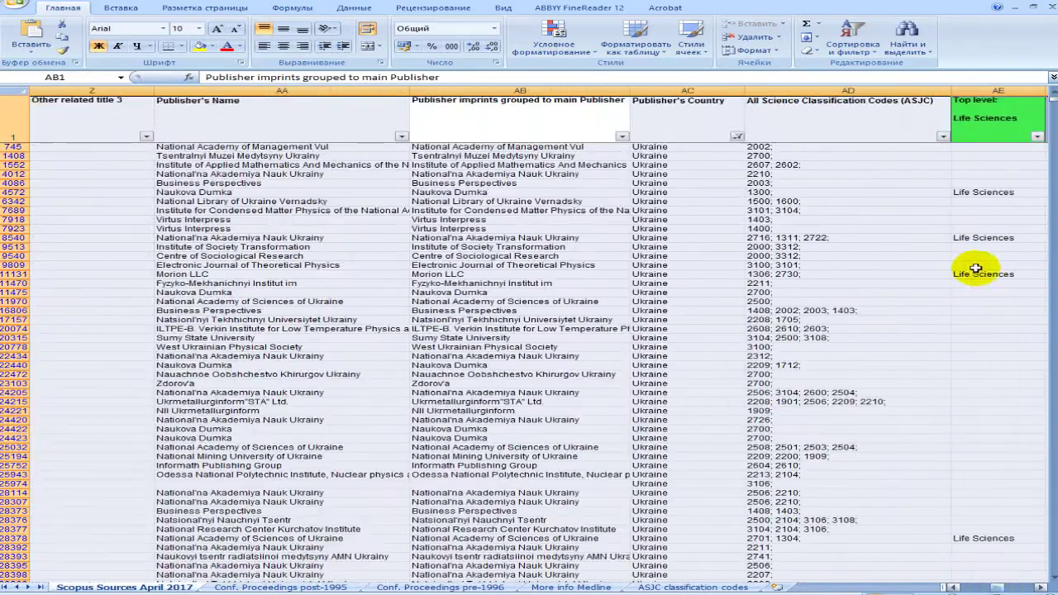
left_click_drag(1055, 101, 1054, 424)
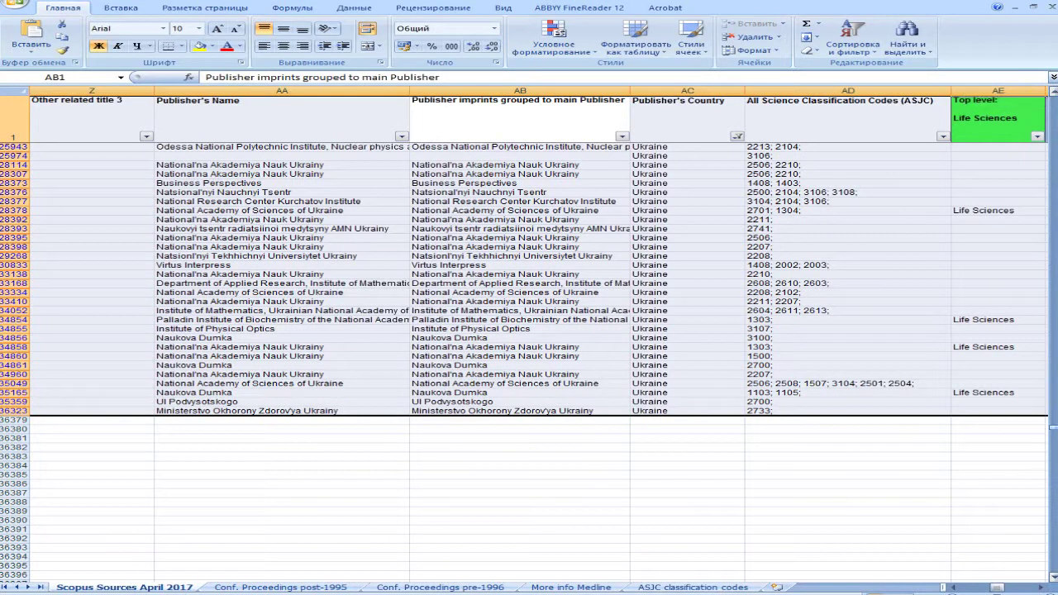
left_click_drag(1055, 424, 1031, 85)
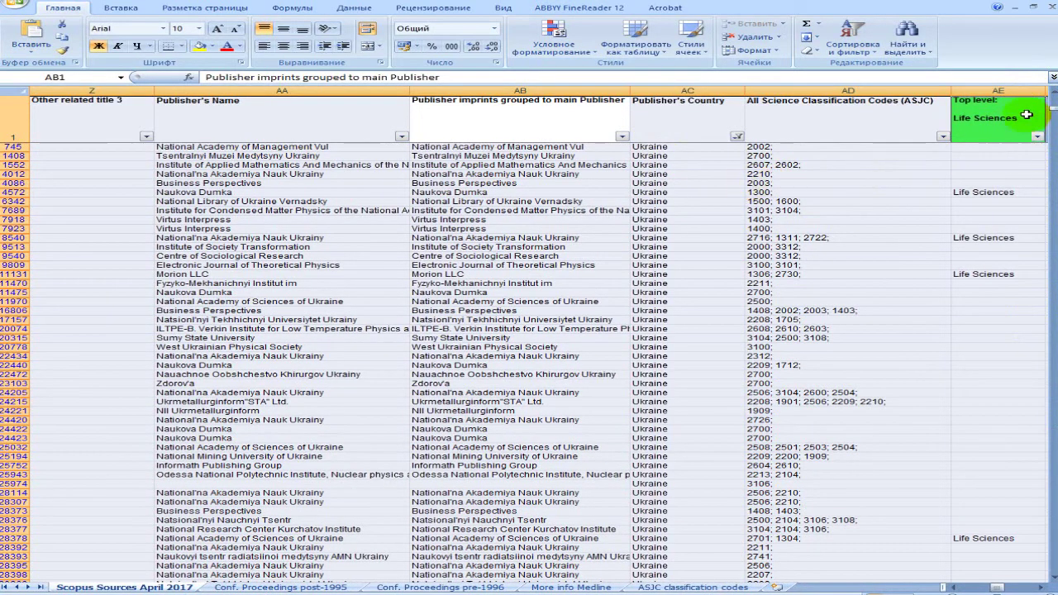
left_click_drag(1054, 95, 1053, 95)
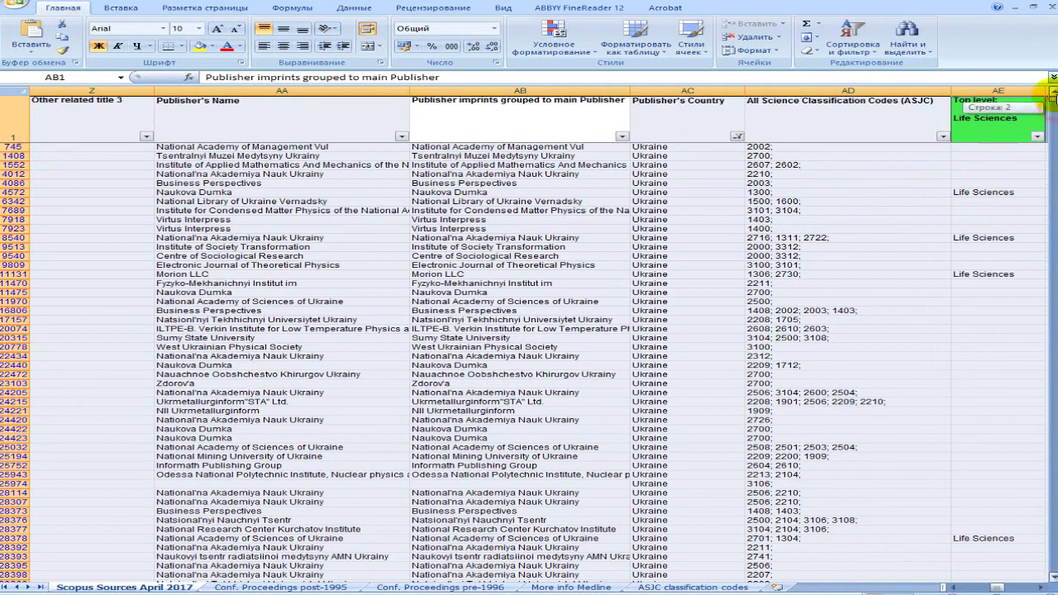
left_click(732, 193)
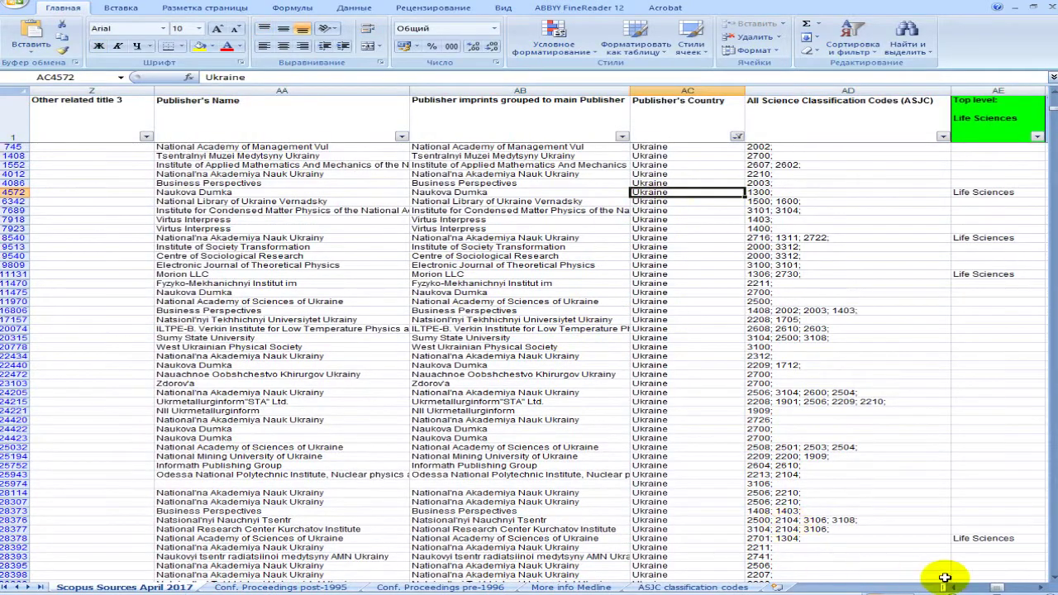
- Review the source titles, activity status and coverage years of the Ukrainian journals, including the green and bold red titles
left_click_drag(999, 588, 959, 588)
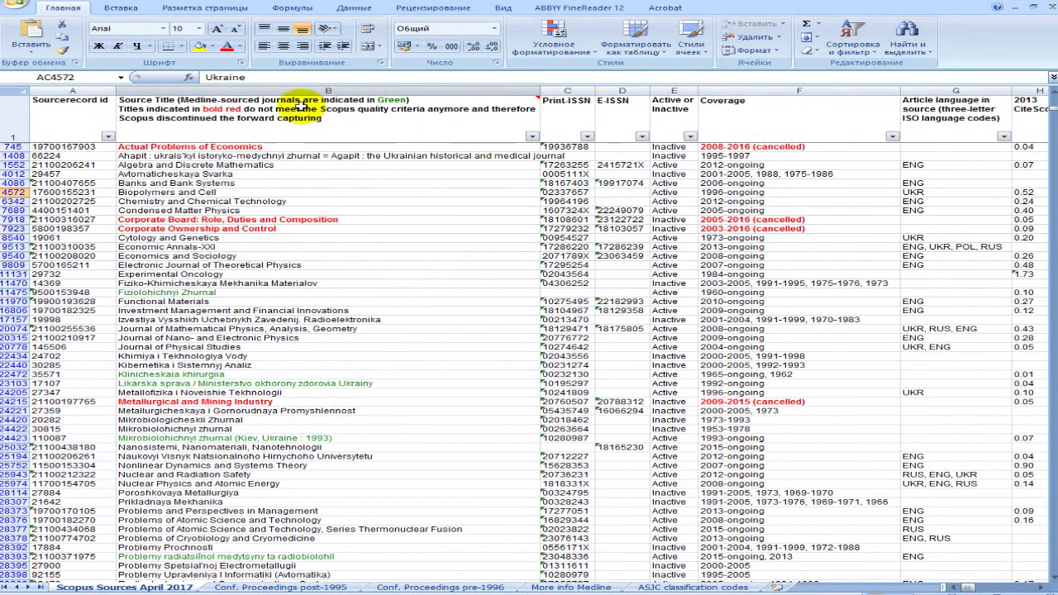
scroll(188, 215, "down", 8)
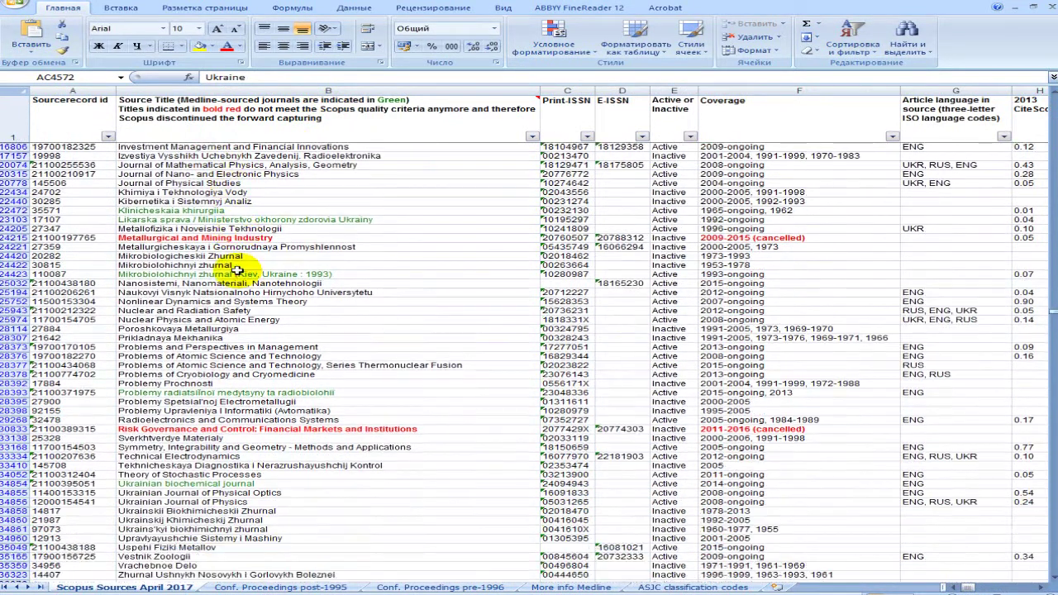
scroll(234, 313, "up", 4)
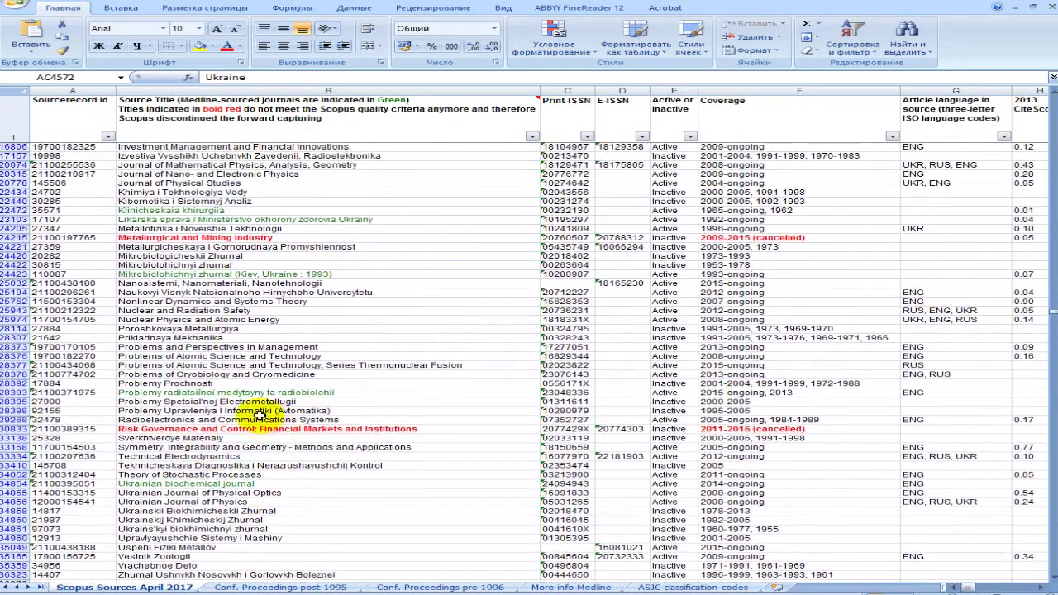
scroll(263, 339, "up", 4)
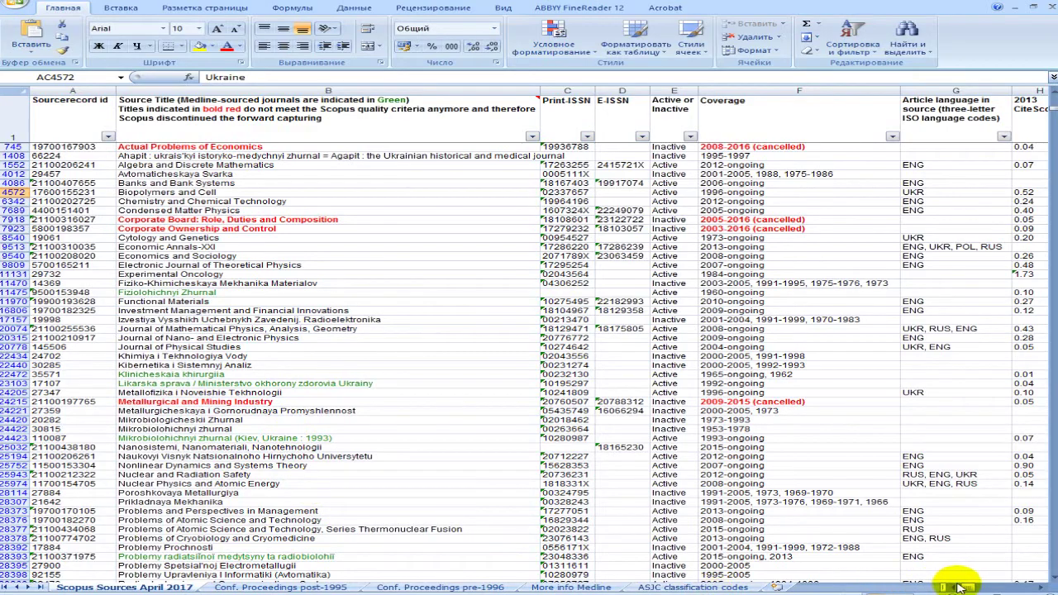
- Examine the top-level subject columns and check the filter options of the 1500 Chemical Engineering column
left_click_drag(973, 586, 1008, 587)
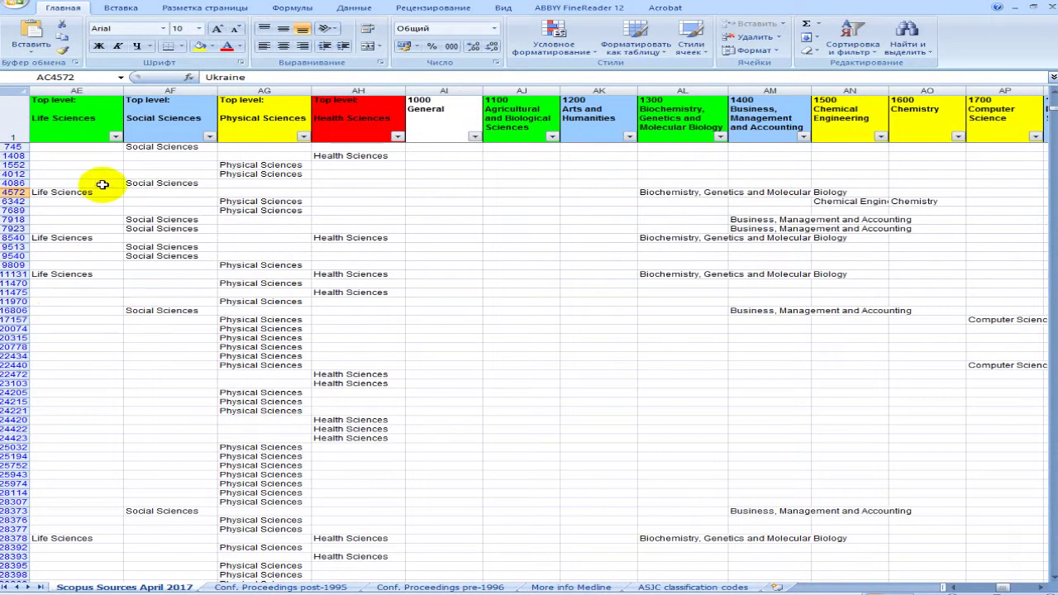
left_click(882, 136)
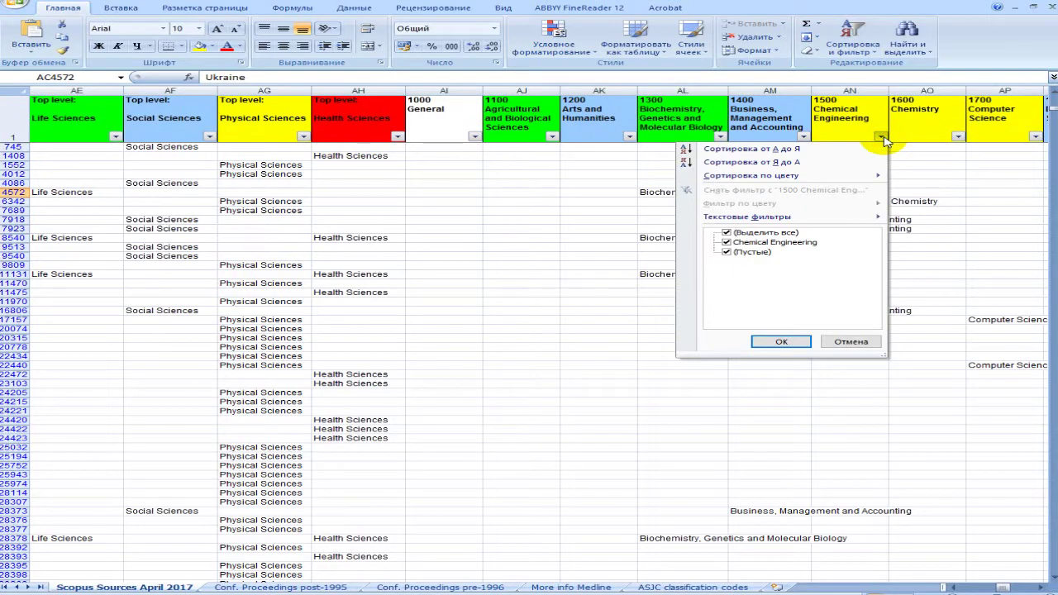
key("Escape")
- Go through the subject area columns following Publisher's Country and check the filter options of the 3600 Health Professions column
left_click(953, 588)
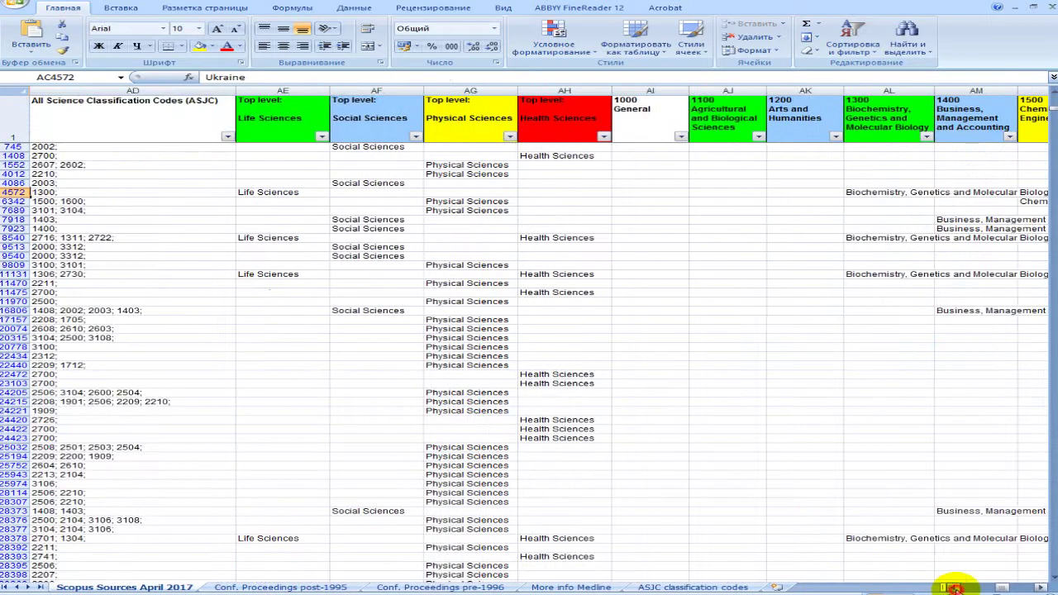
left_click(952, 588)
left_click(953, 588)
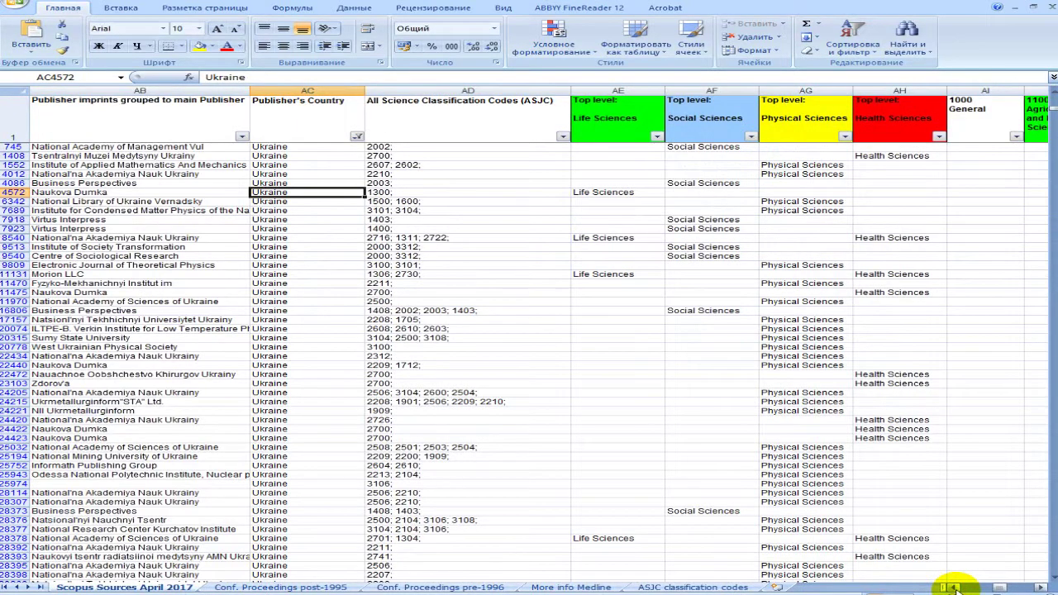
left_click(953, 588)
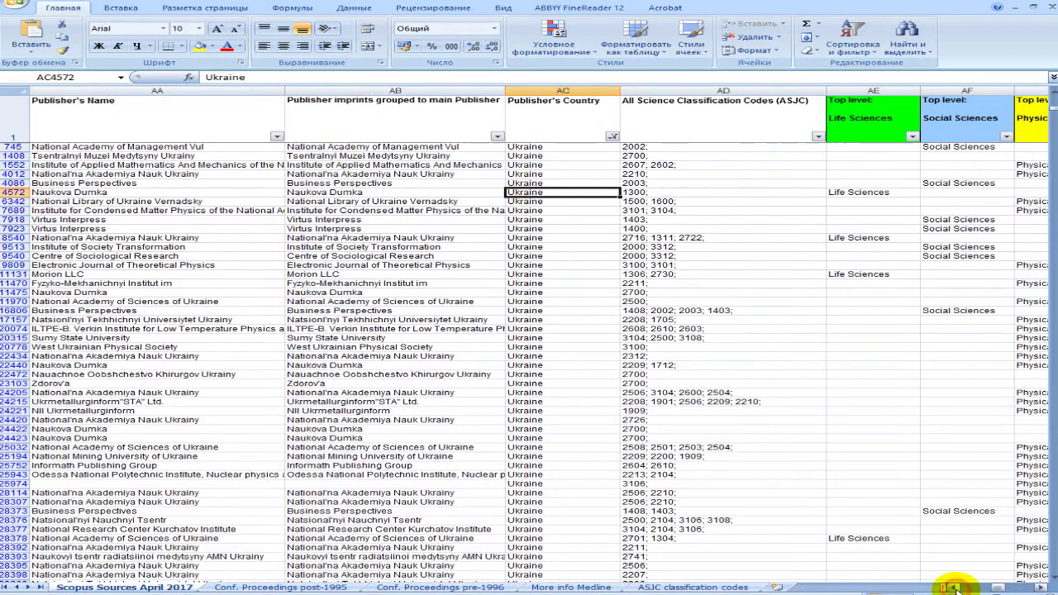
left_click(1039, 588)
left_click(1040, 588)
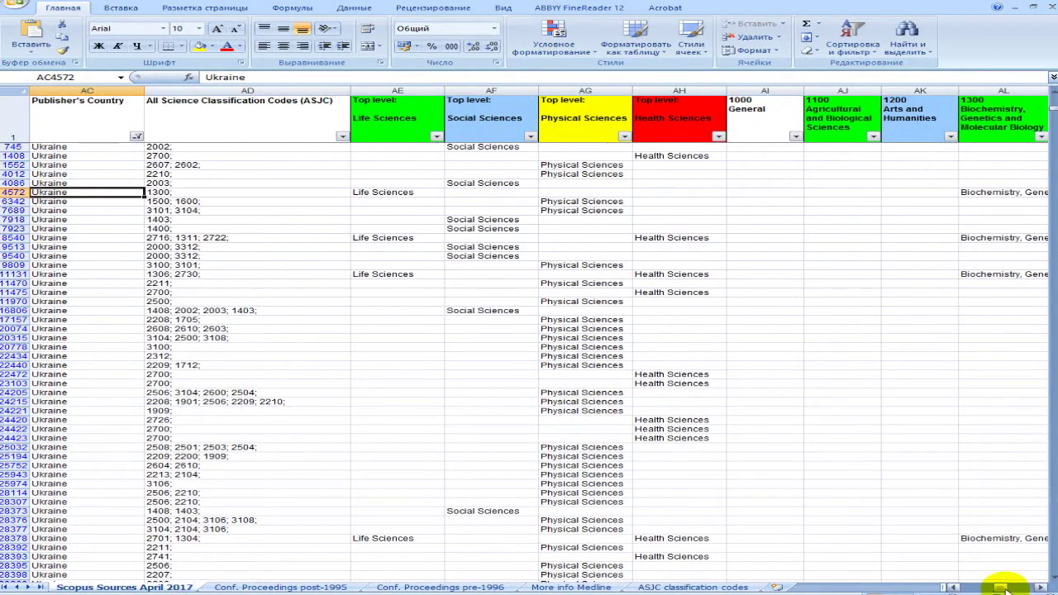
left_click_drag(1003, 589, 1036, 590)
left_click(873, 137)
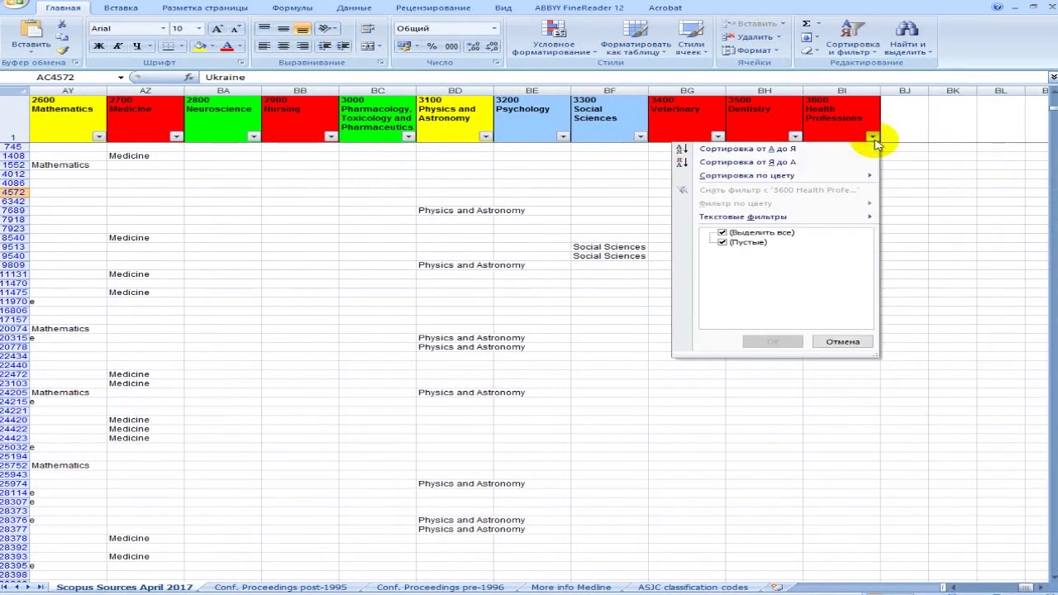
left_click(879, 370)
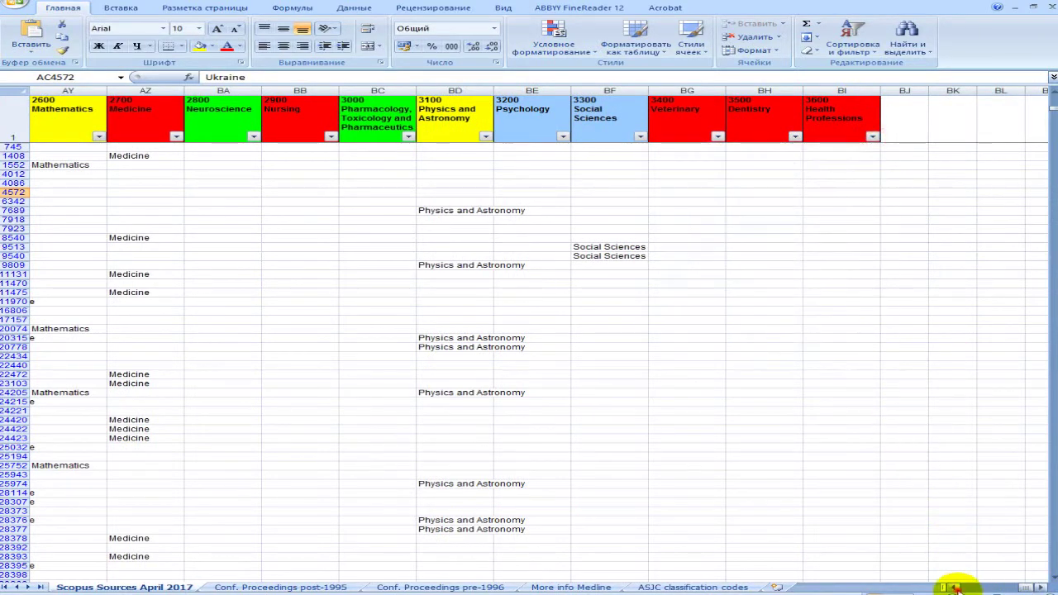
- Return to the top-level subject columns and check the filter options of the Top level: Life Sciences column
left_click_drag(955, 589, 955, 589)
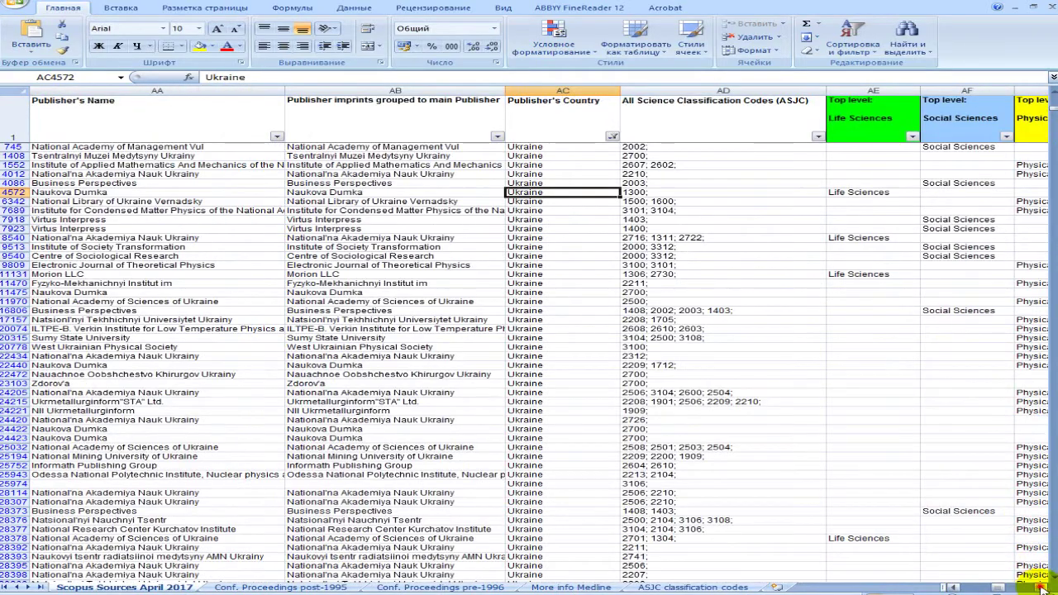
left_click_drag(1043, 589, 1043, 588)
left_click(956, 588)
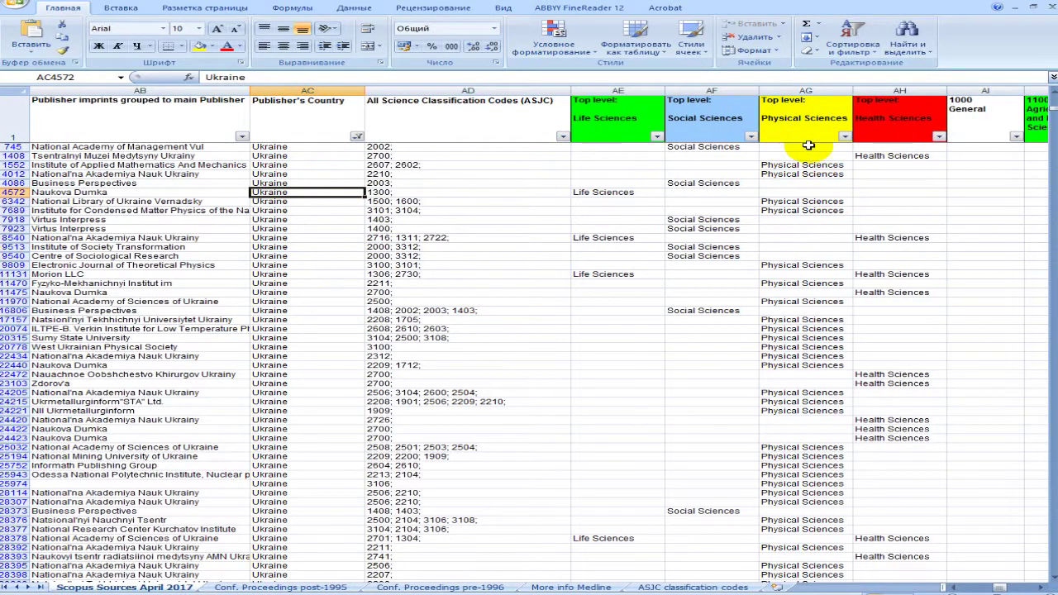
left_click(657, 137)
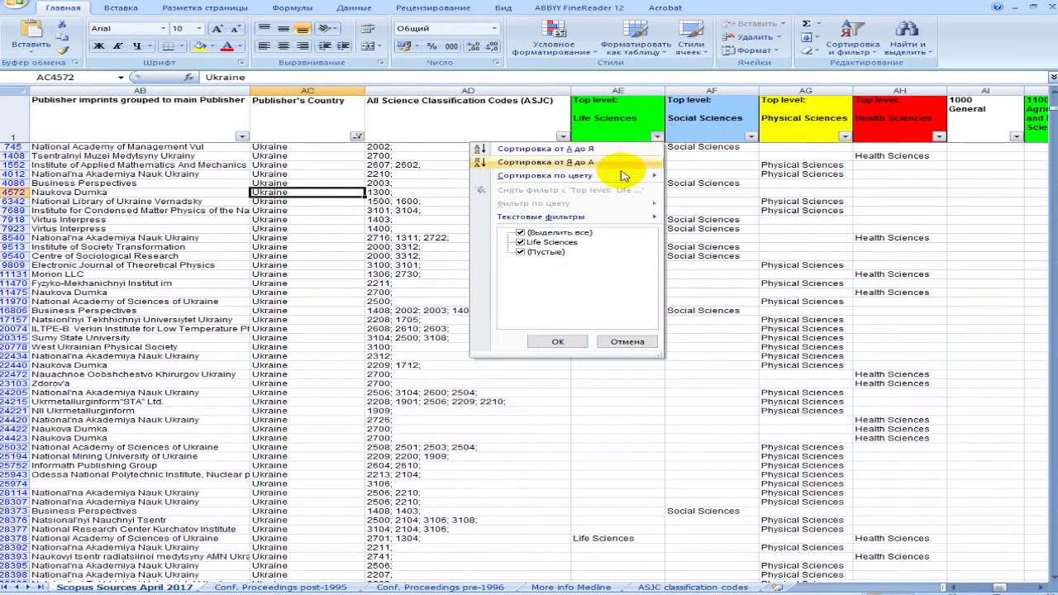
mouse_move(622, 179)
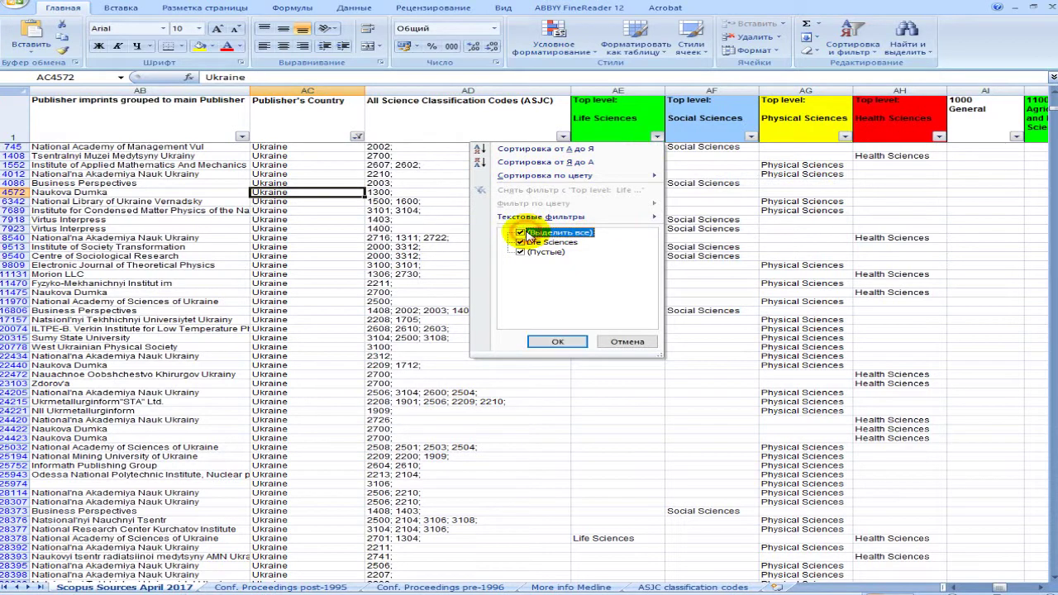
left_click(628, 342)
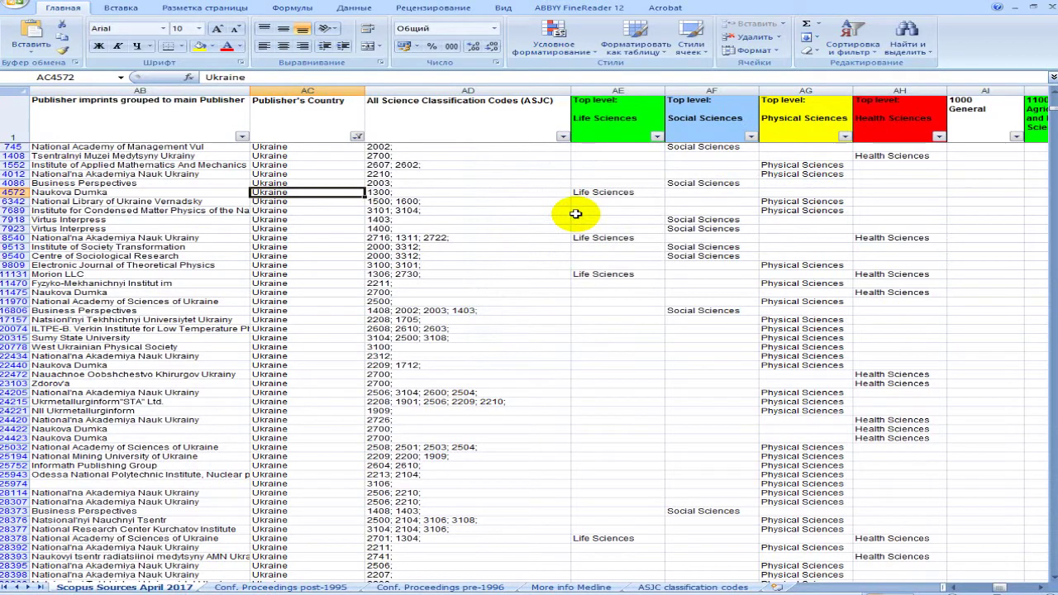
- Review the top-level subject entries of the Ukrainian rows and check the filter options of the Top level: Physical Sciences column
left_click(699, 219)
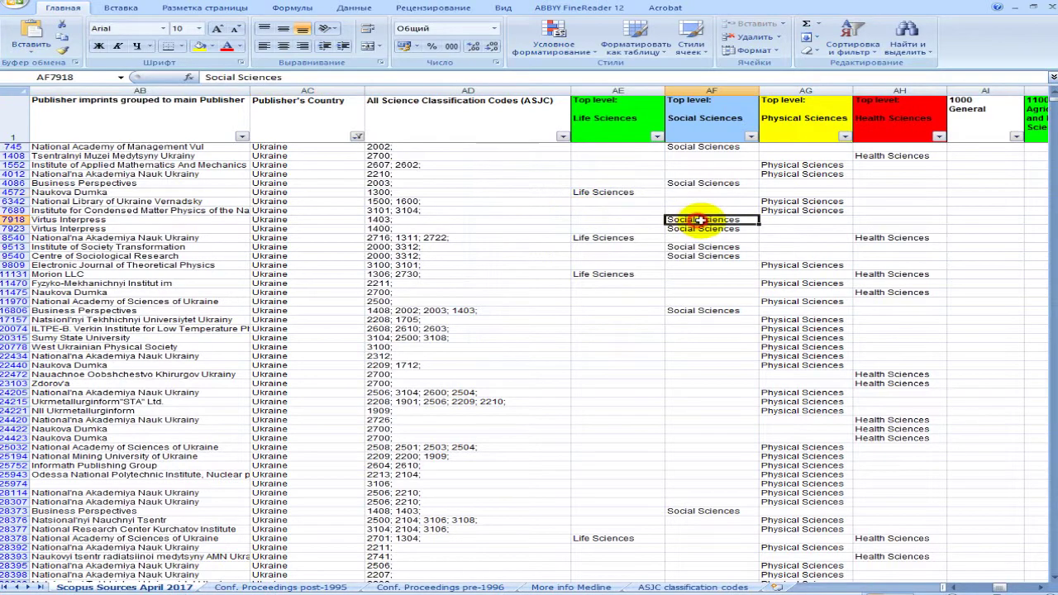
scroll(745, 381, "down", 8)
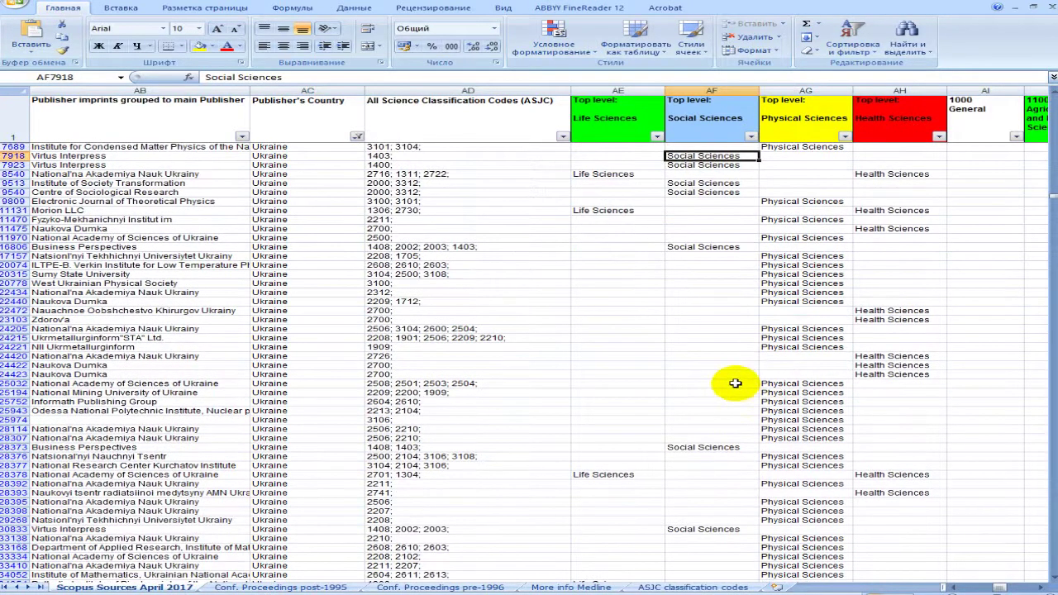
scroll(750, 393, "up", 8)
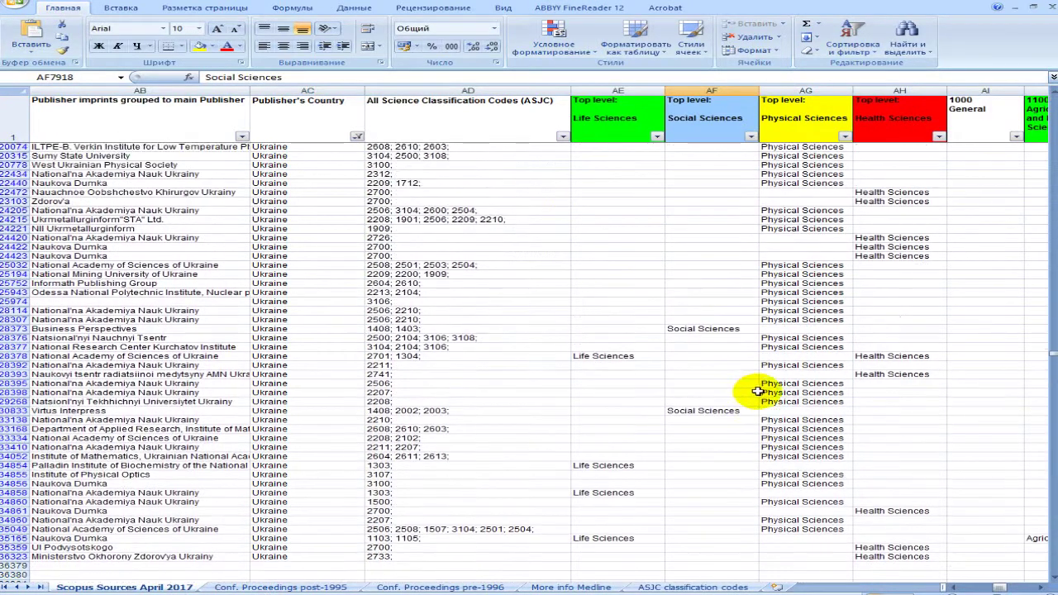
left_click(806, 89)
left_click(844, 136)
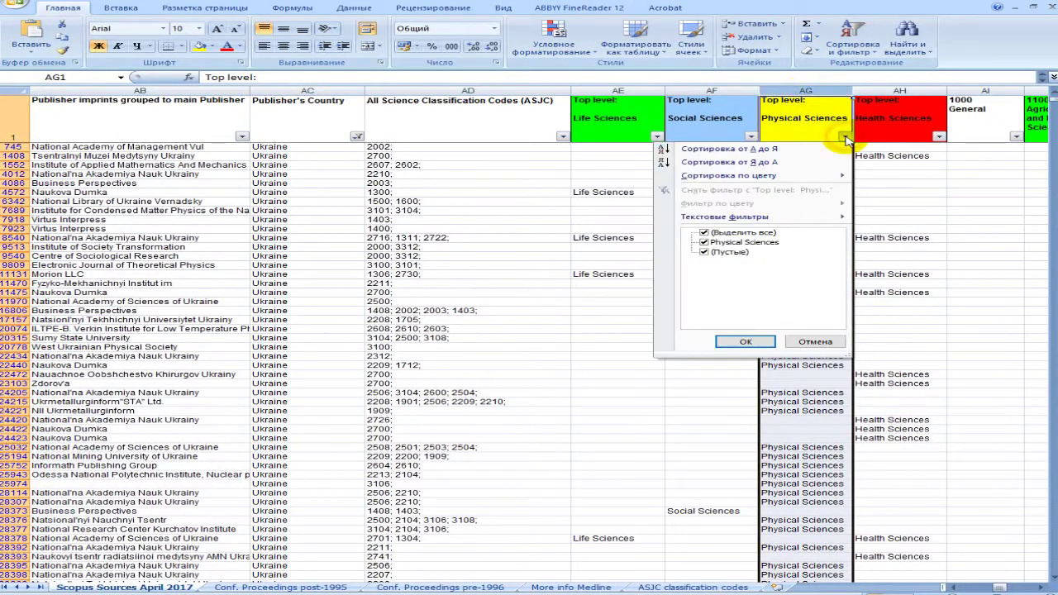
key("Escape")
left_click(579, 329)
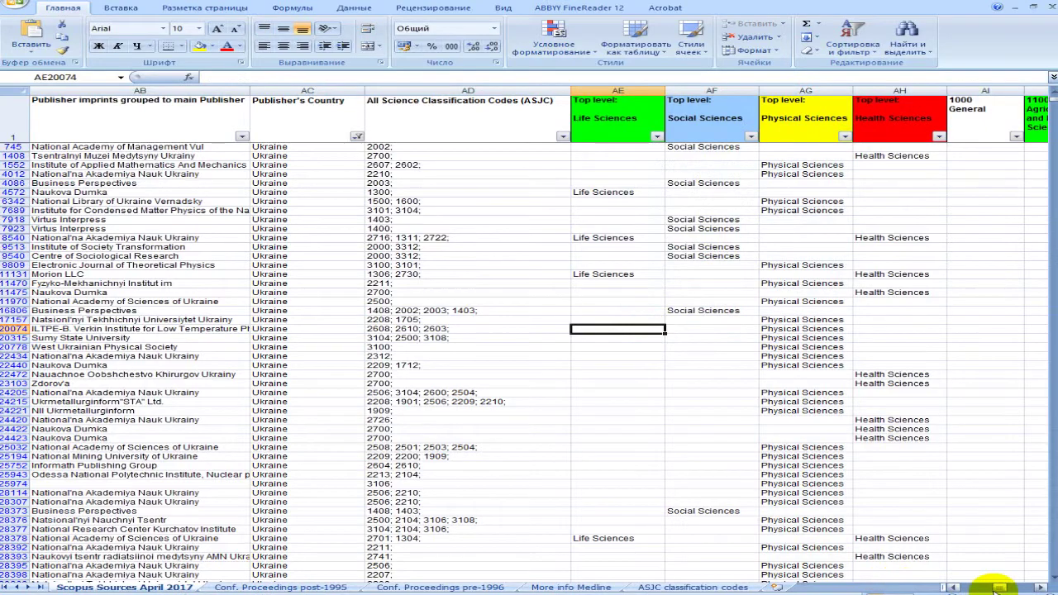
- Look through the source titles, activity status and coverage of the Ukrainian journals to the end of the list
left_click_drag(993, 588, 969, 585)
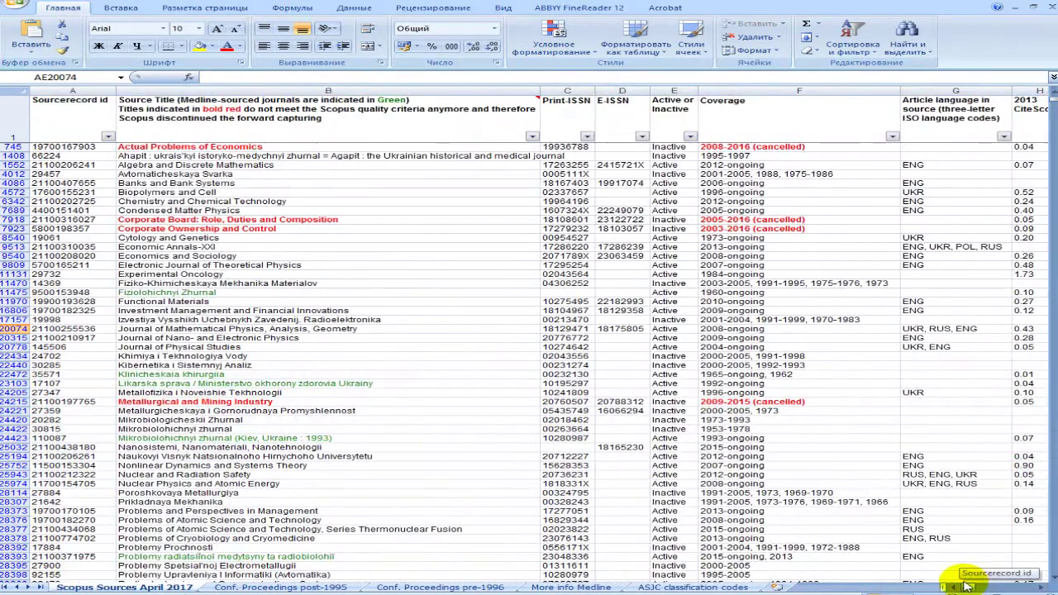
scroll(685, 347, "down", 2)
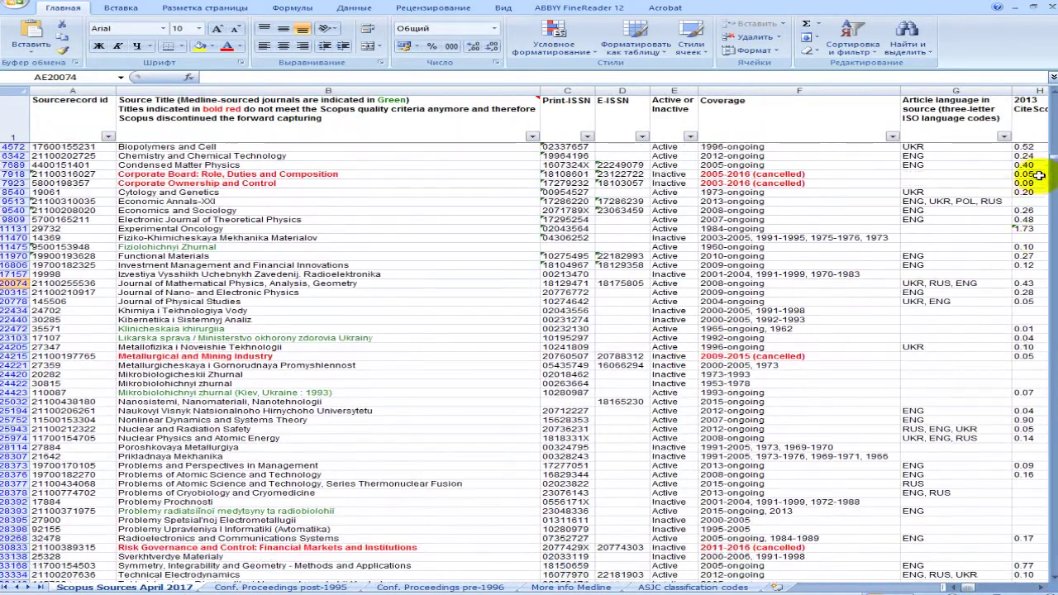
left_click(1056, 163)
scroll(795, 332, "up", 12)
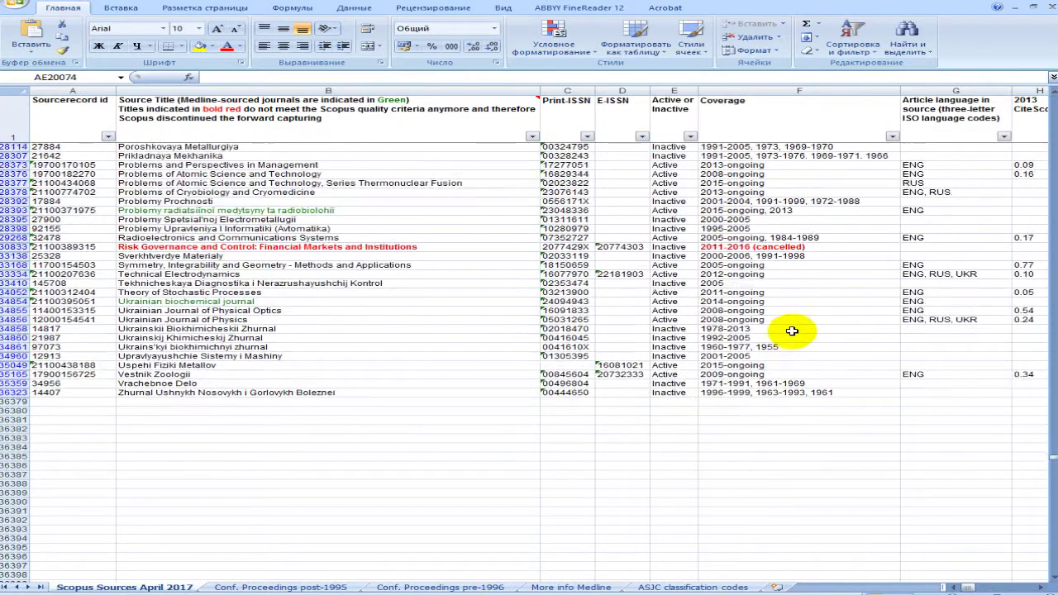
scroll(795, 331, "up", 1)
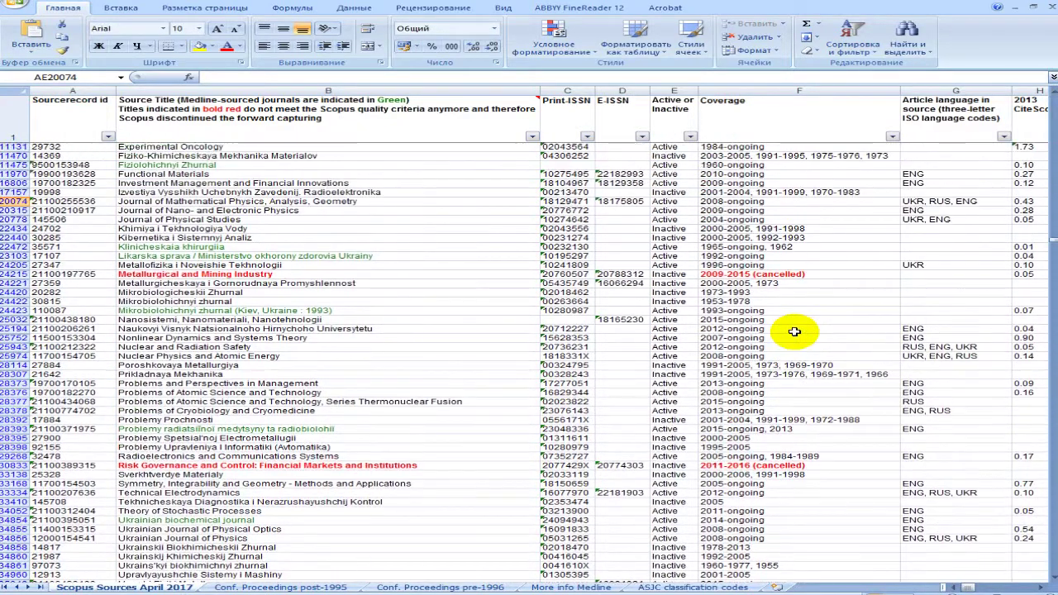
- Examine the bold red journal titles, their explanation in the Source Title header and their cancelled coverage years
left_click(146, 466)
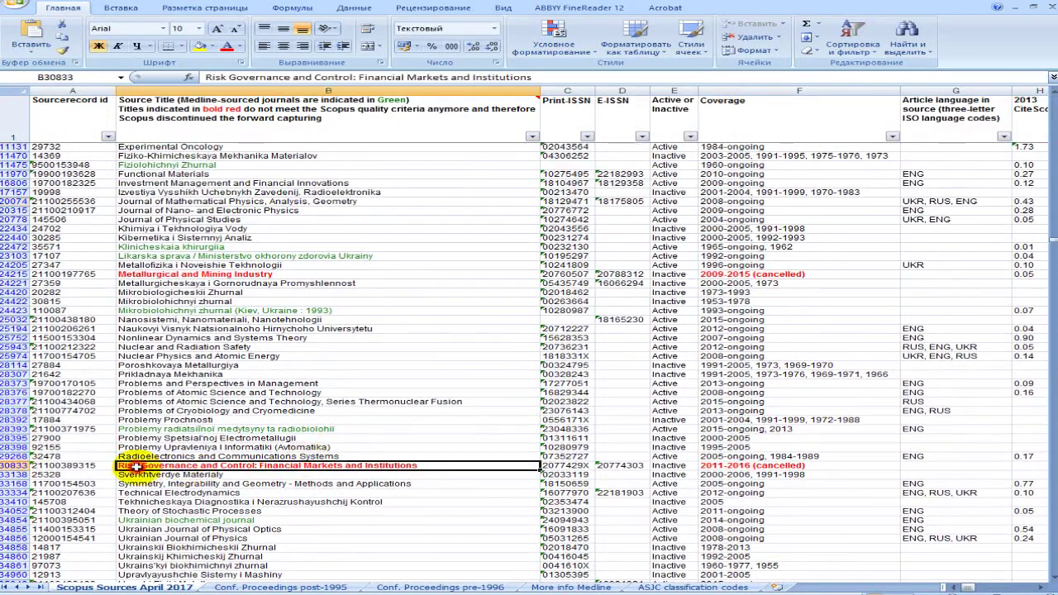
scroll(236, 369, "up", 2)
left_click(177, 319)
left_click(189, 329)
scroll(248, 281, "up", 3)
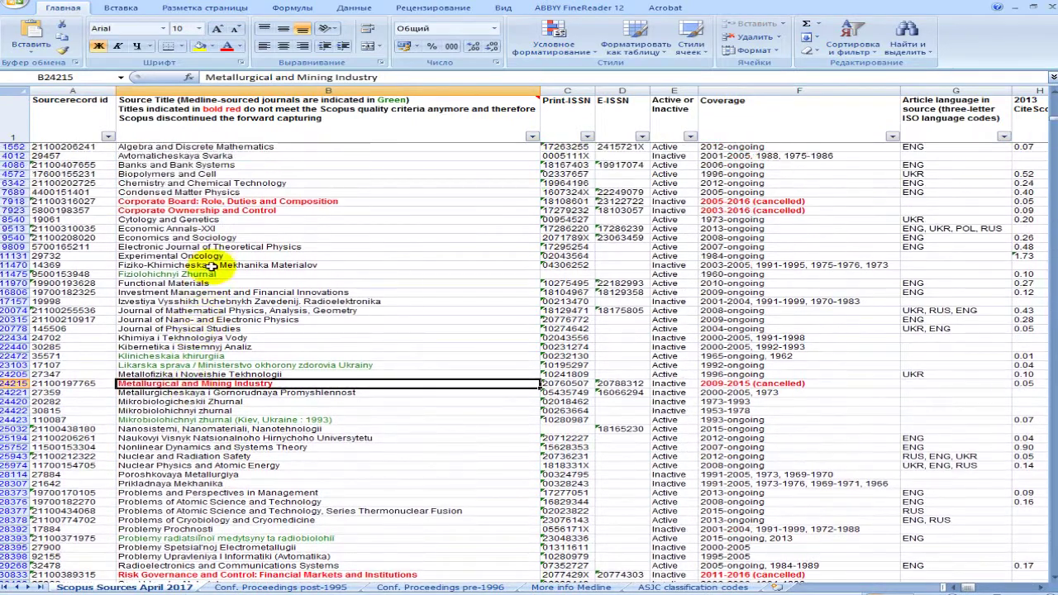
left_click(364, 113)
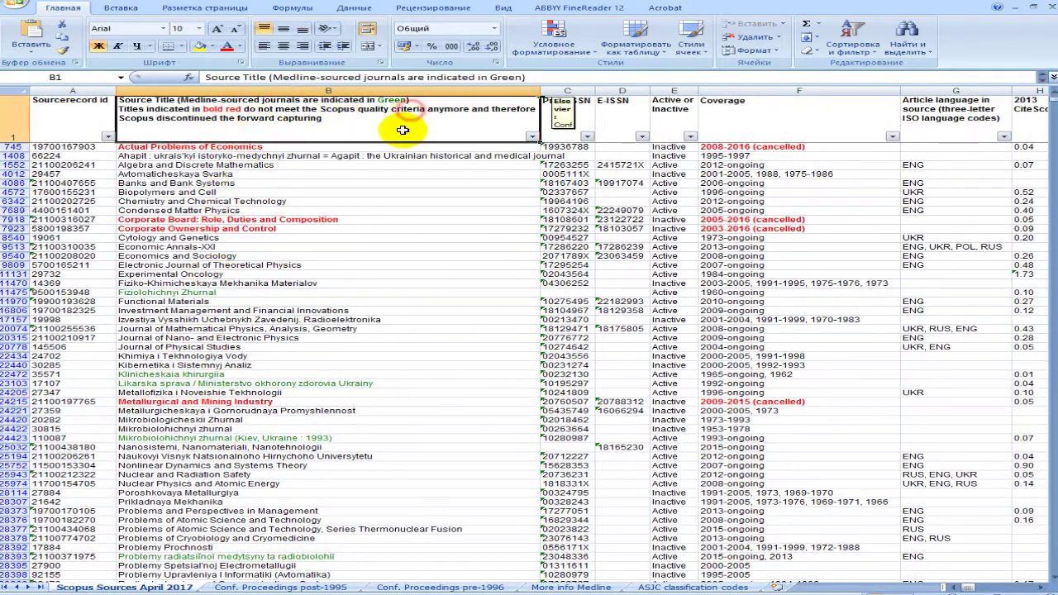
left_click(268, 230)
left_click(275, 220)
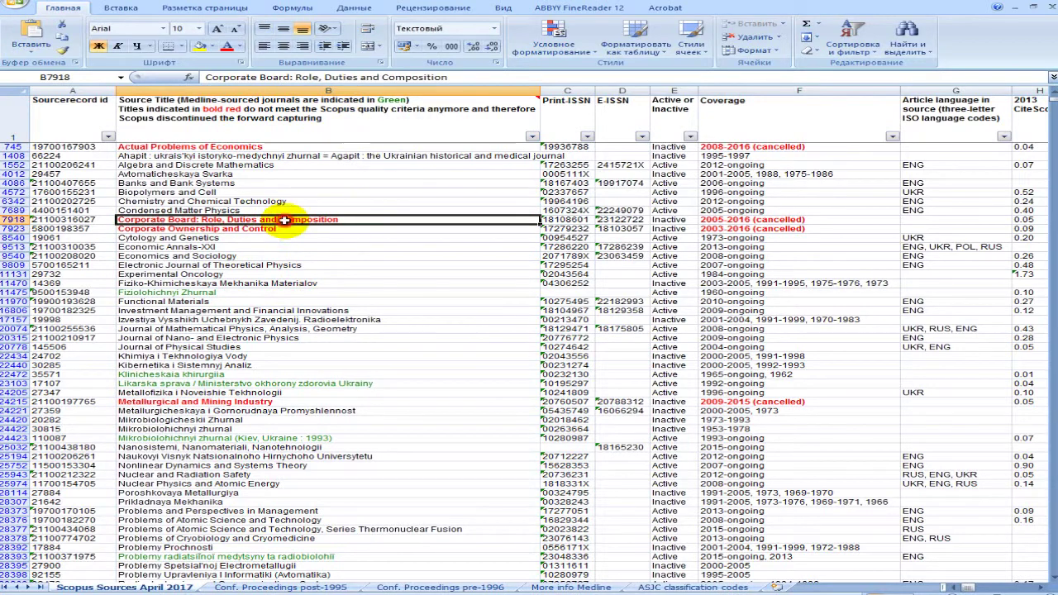
left_click(780, 149)
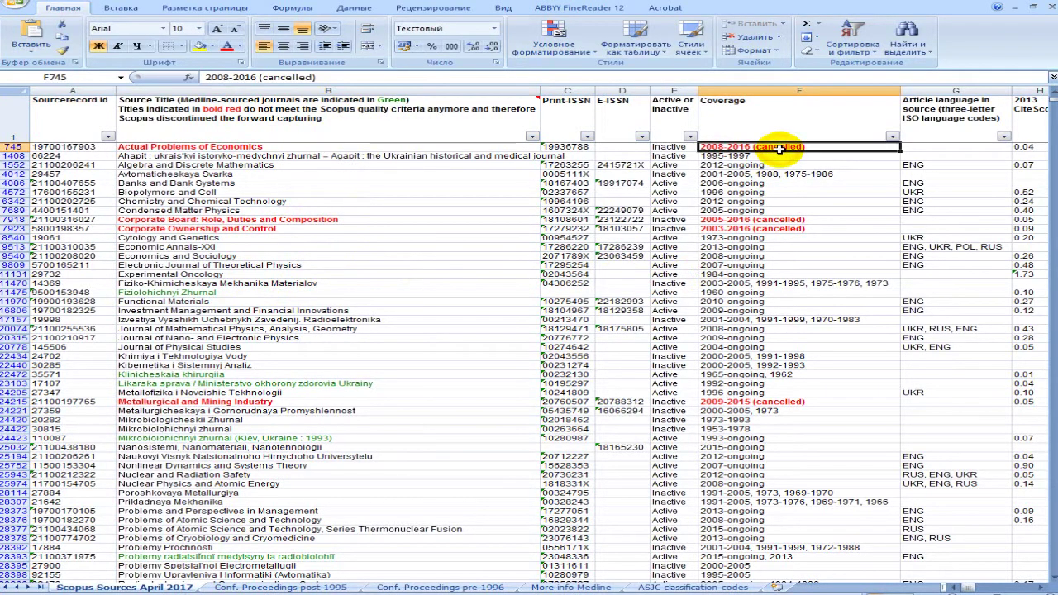
scroll(736, 324, "down", 3)
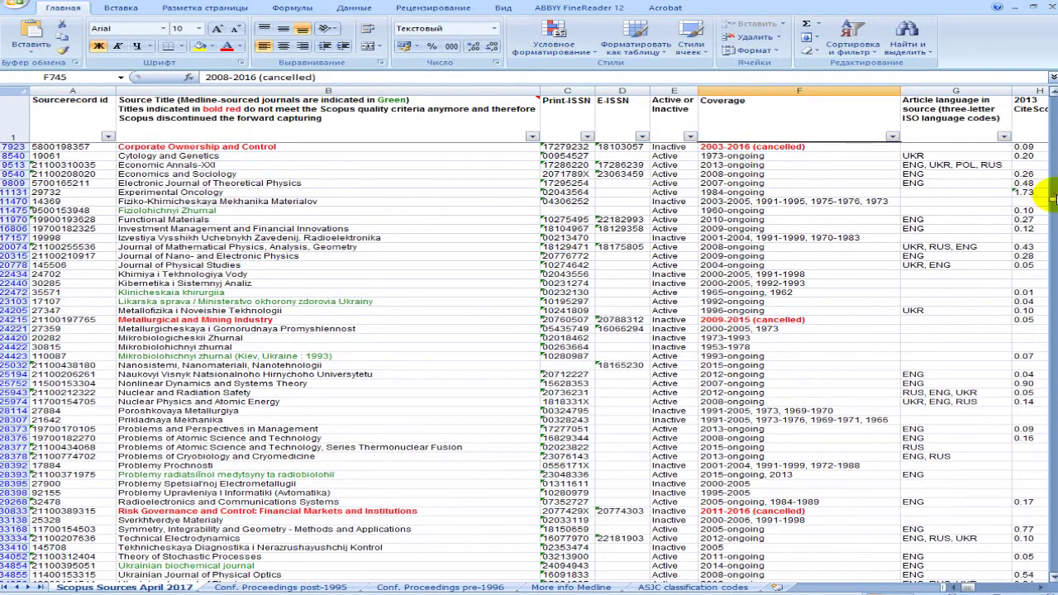
scroll(1044, 194, "up", 2)
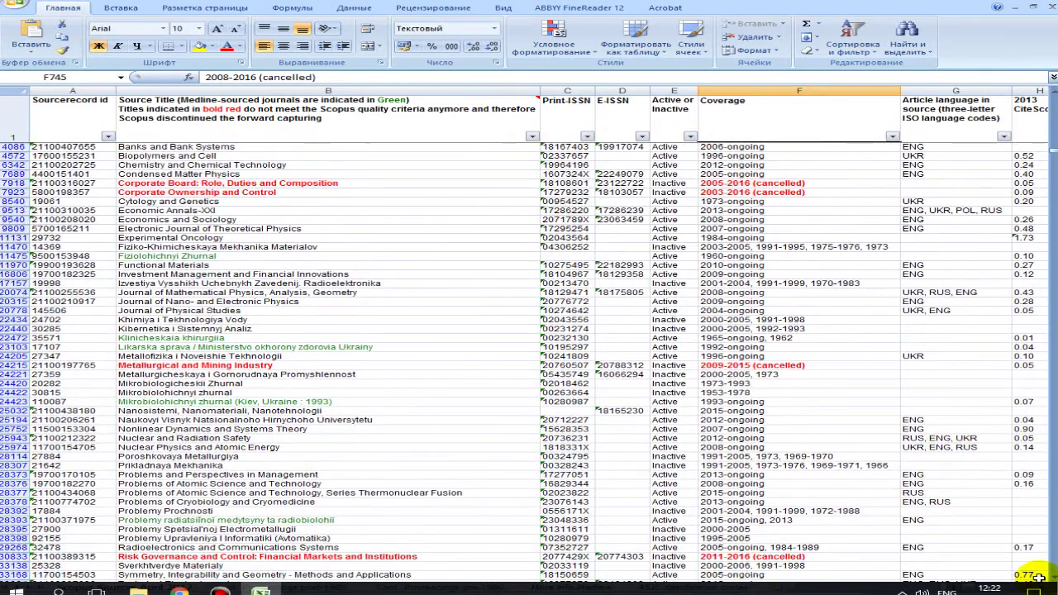
- Remove the Ukraine filter from Publisher's Country so that the full source list is shown again
left_click(956, 521)
mouse_move(980, 585)
left_mouse_down()
mouse_move(995, 589)
mouse_move(980, 585)
left_mouse_up()
left_click(686, 354)
scroll(965, 576, "down", 1)
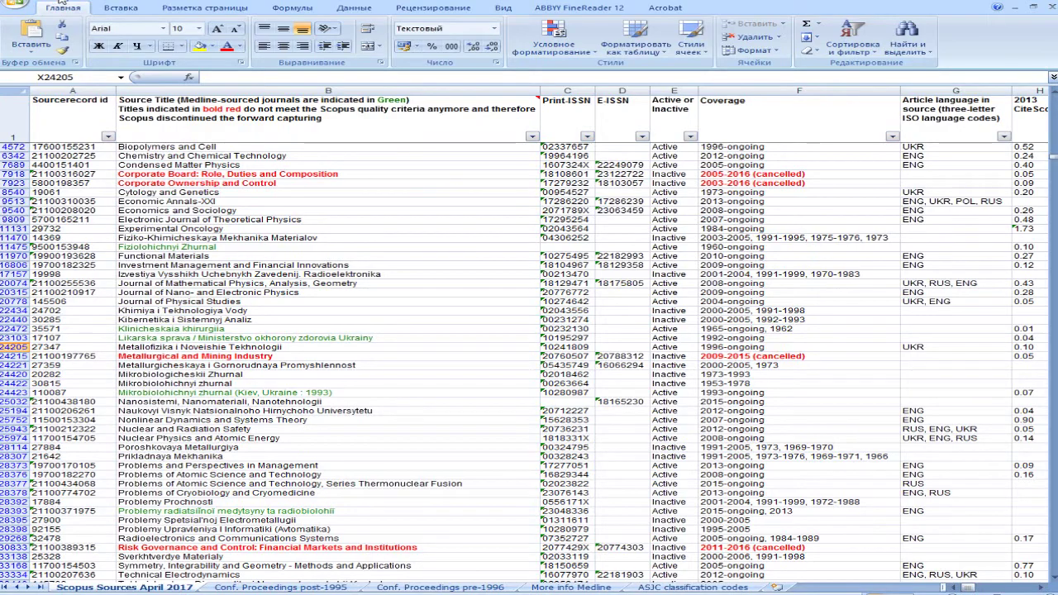
key("ctrl+BackSpace")
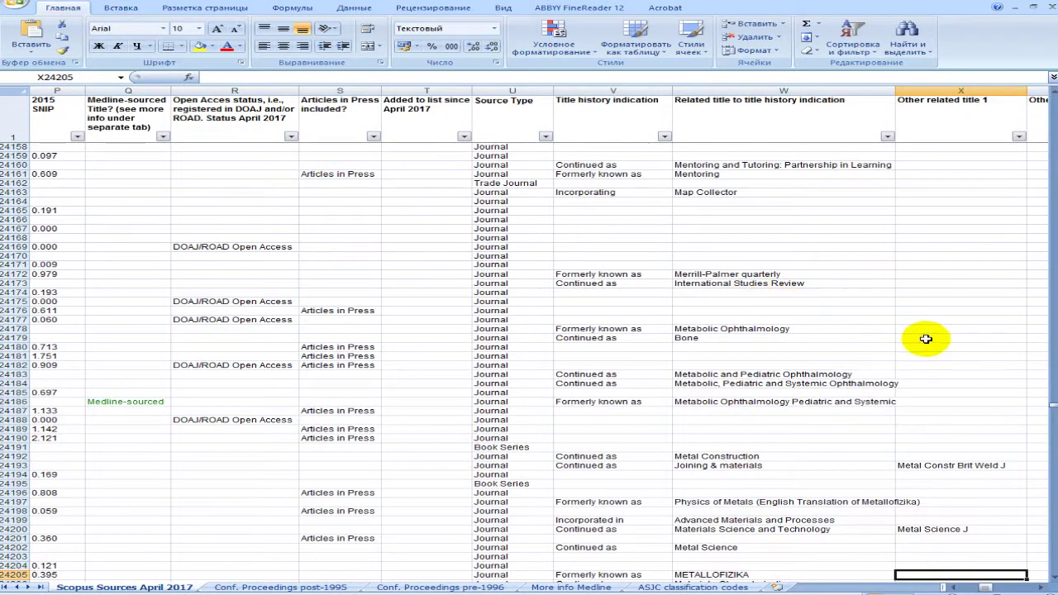
- Select the whole sheet and filter the 1600 Chemistry column to show only Chemistry entries, excluding blanks
left_click_drag(1051, 410, 1055, 95)
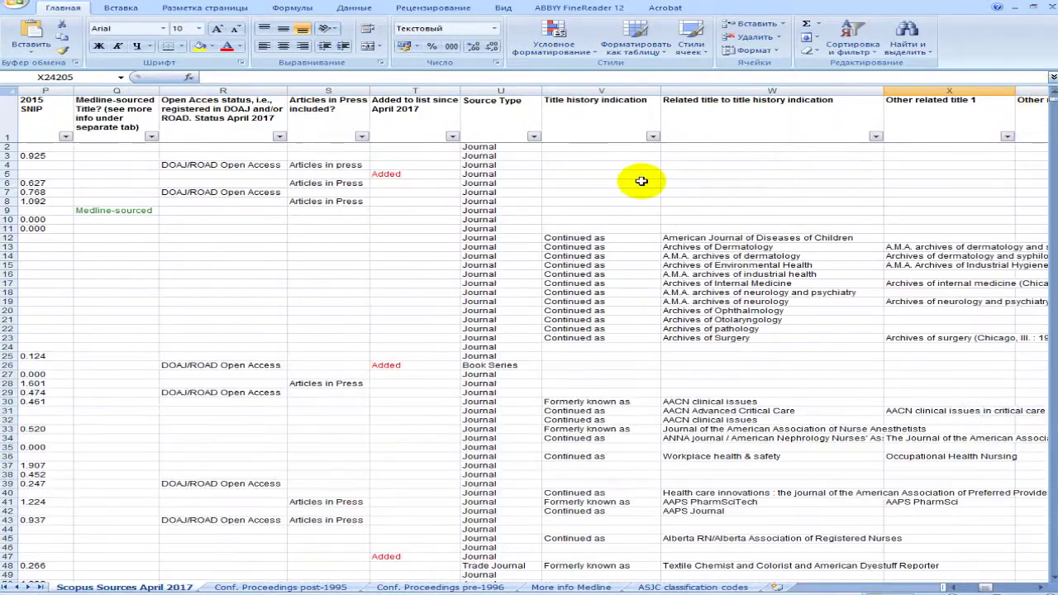
key("ctrl+BackSpace")
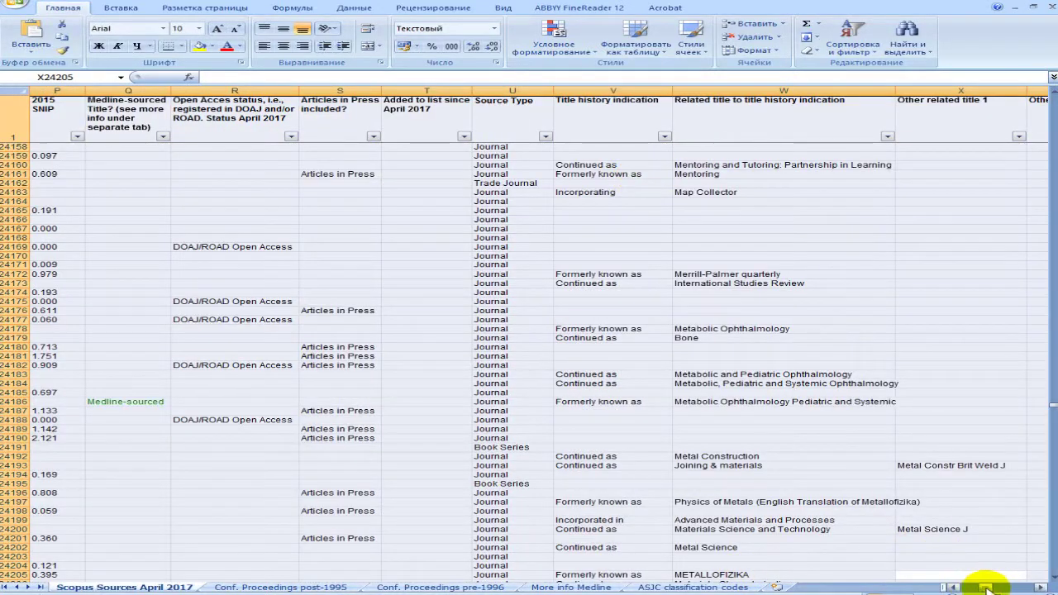
left_click_drag(984, 585, 1008, 588)
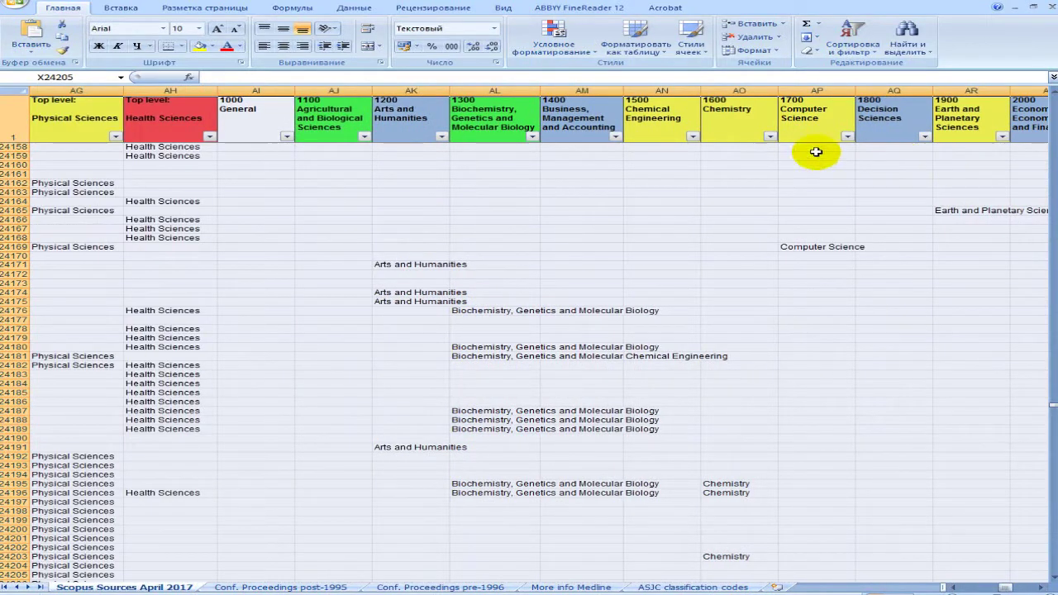
left_click(770, 136)
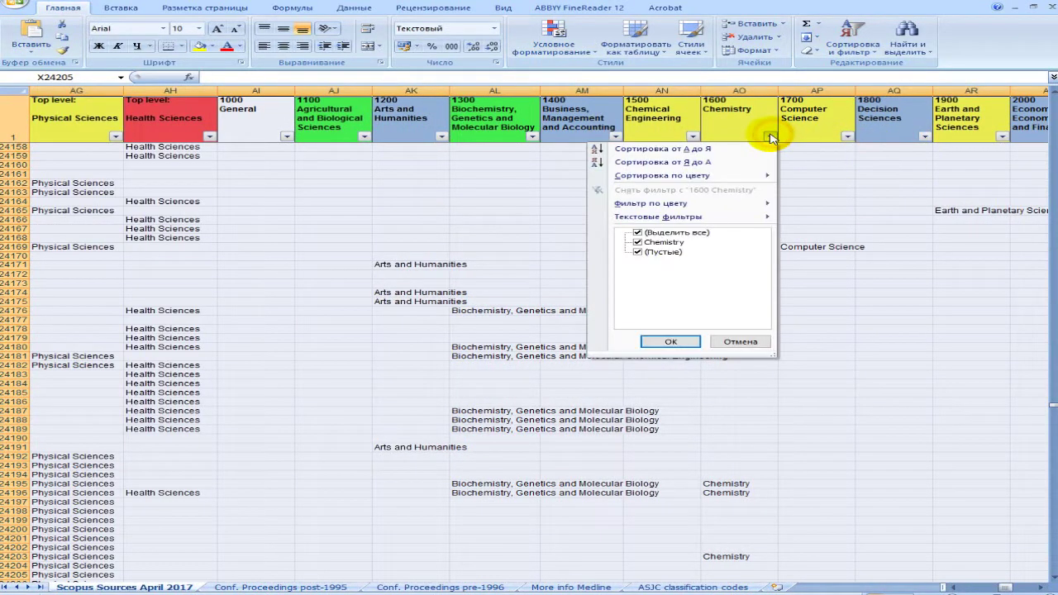
left_click(645, 234)
left_click(641, 252)
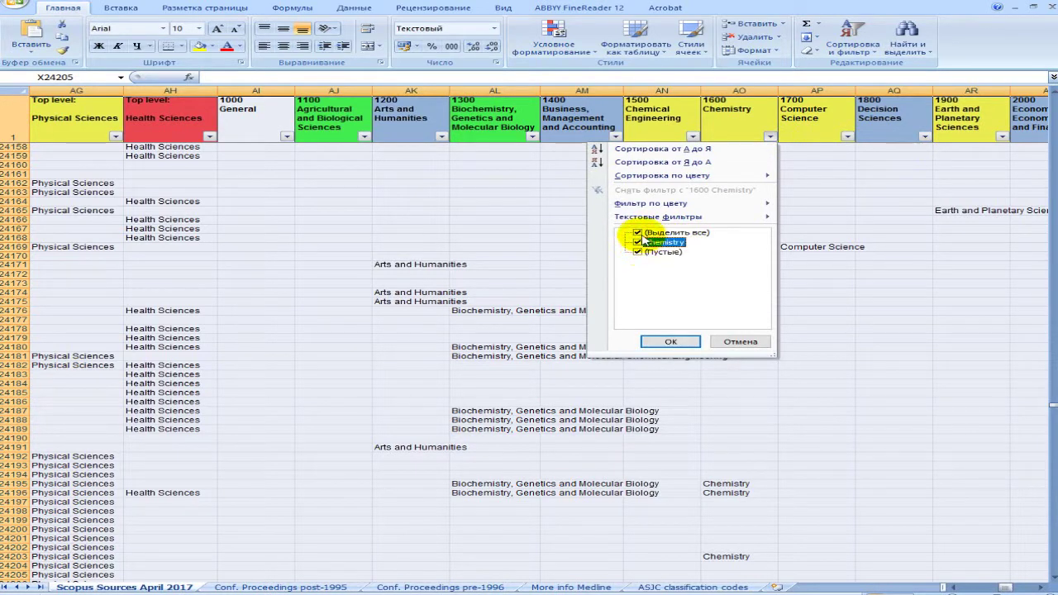
left_click(675, 341)
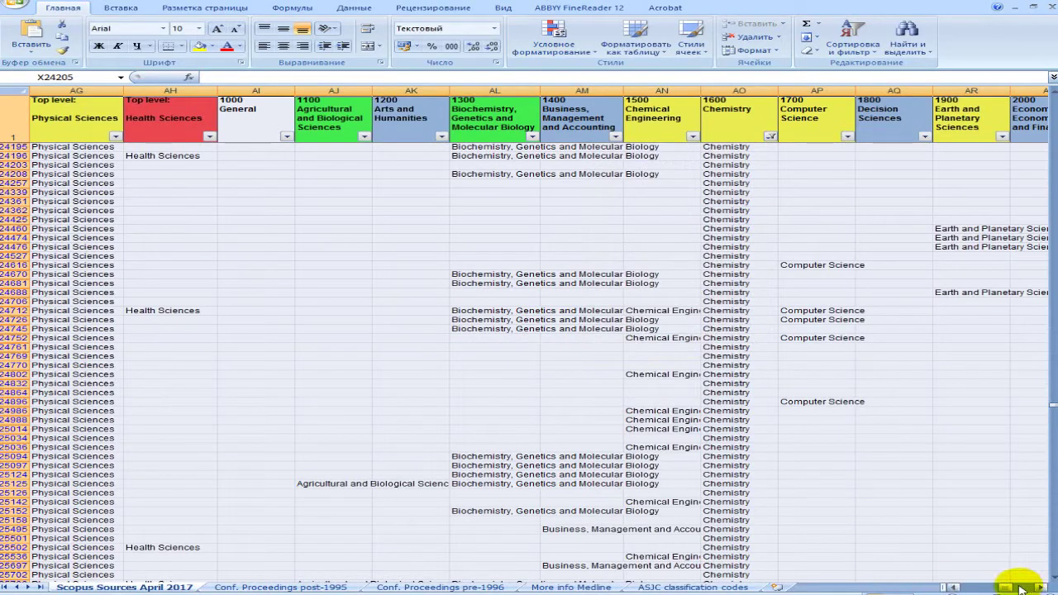
- Look through the filtered Chemistry journals from the start of the list, checking source titles, active or inactive status and coverage
mouse_move(1010, 589)
left_mouse_down()
mouse_move(964, 583)
mouse_move(1013, 588)
left_mouse_up()
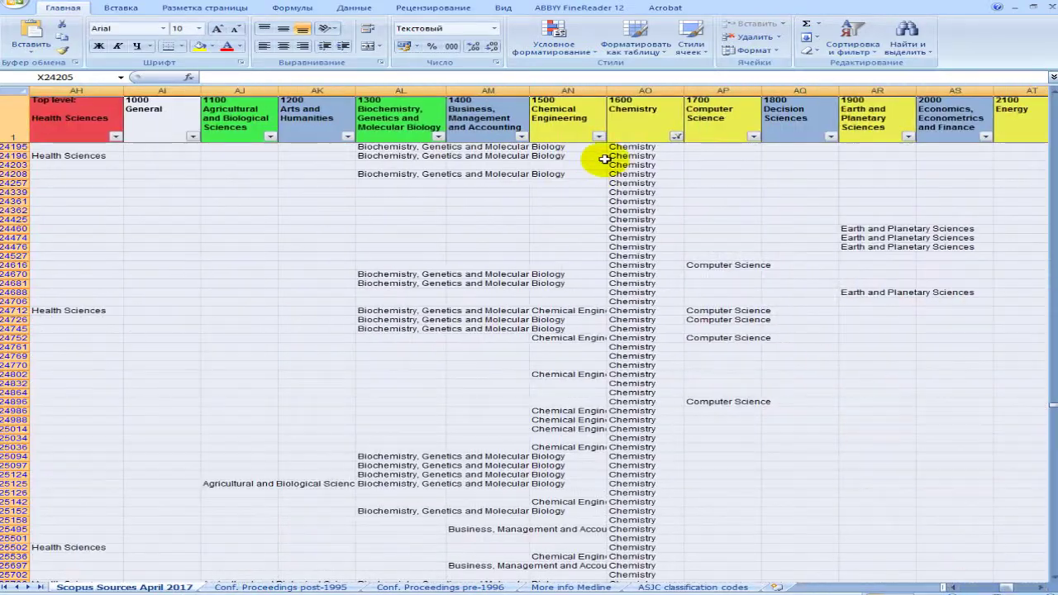
left_click_drag(1054, 410, 1041, 12)
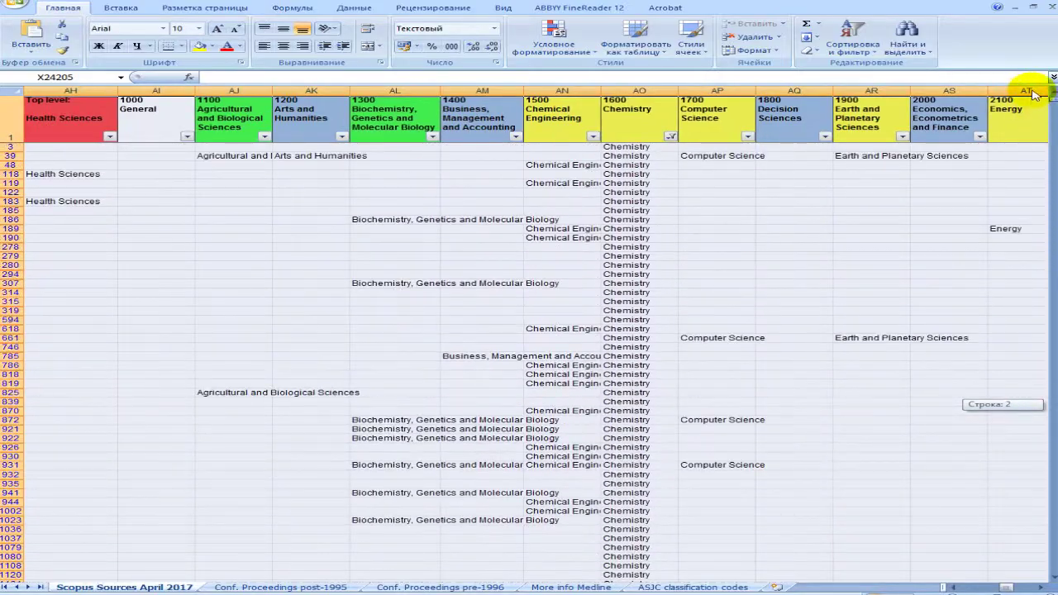
left_click_drag(996, 588, 958, 589)
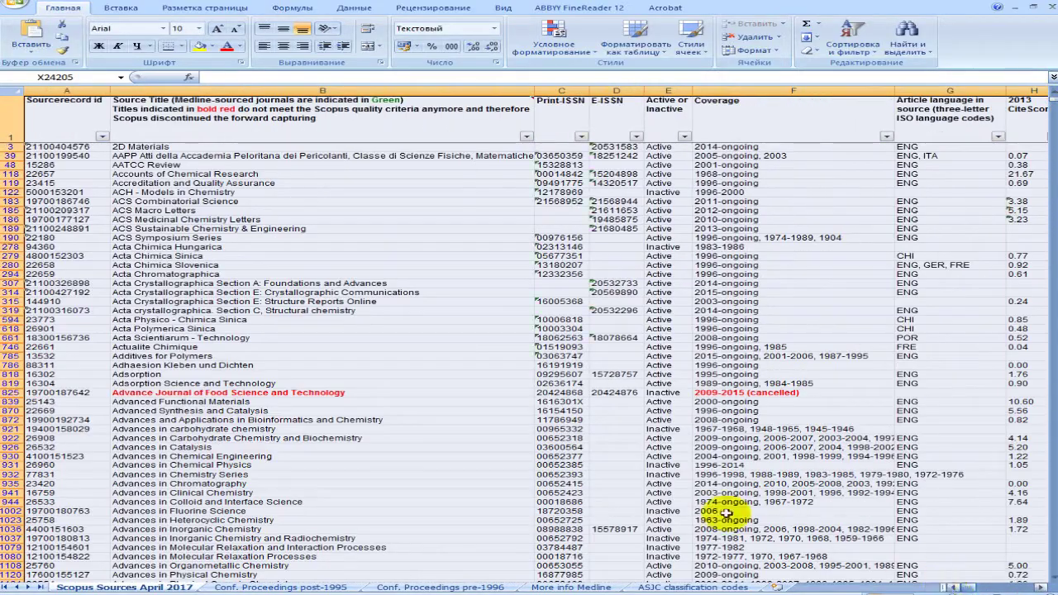
scroll(425, 397, "down", 11)
scroll(285, 416, "down", 18)
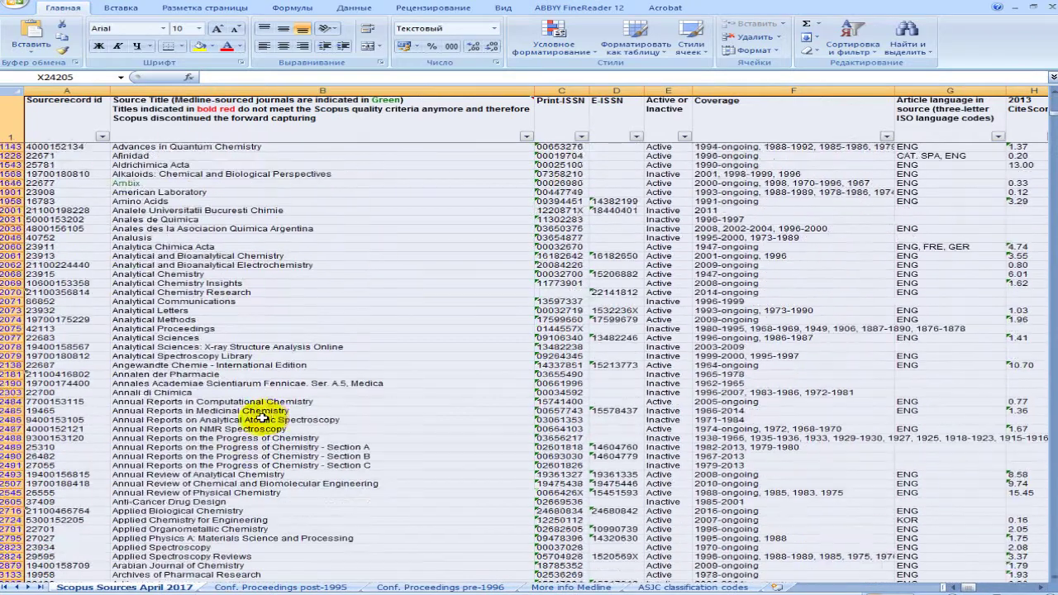
scroll(457, 447, "down", 1)
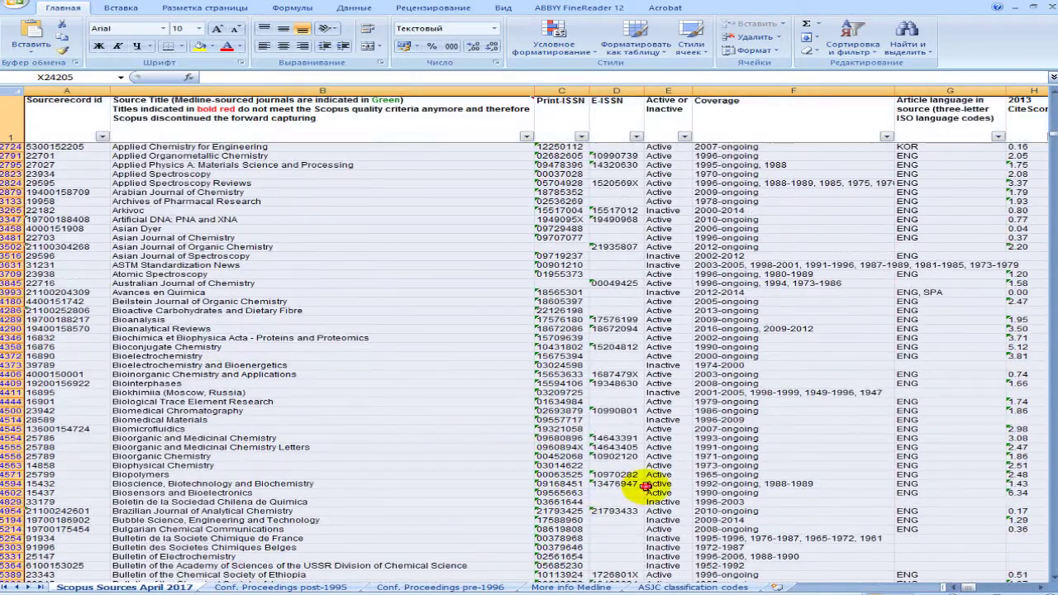
left_click(662, 484)
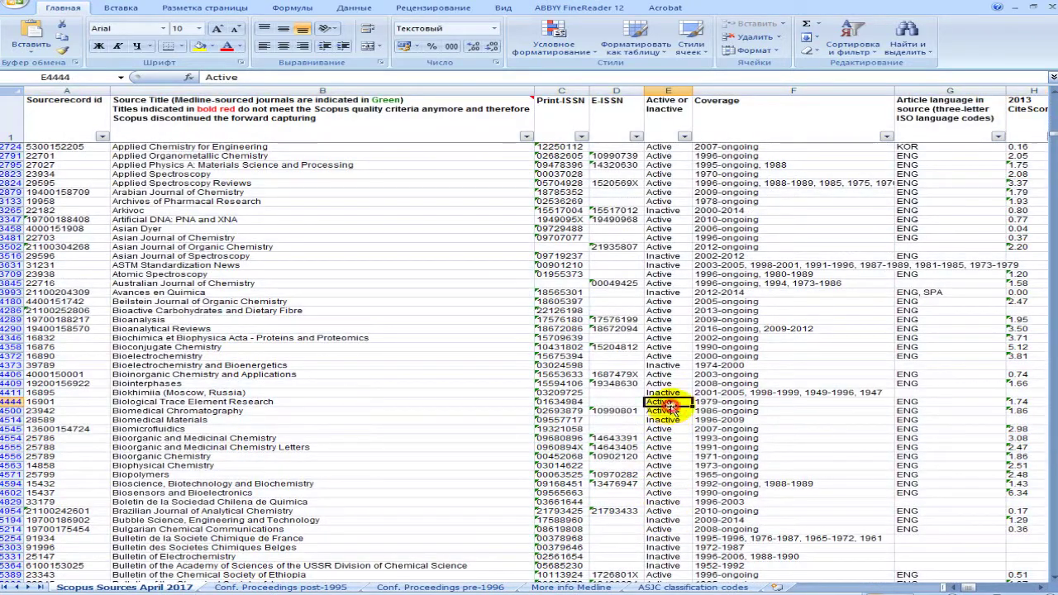
- Look further through the filtered Chemistry journals and return to the first source titles, ending at 2D Materials
scroll(306, 450, "down", 10)
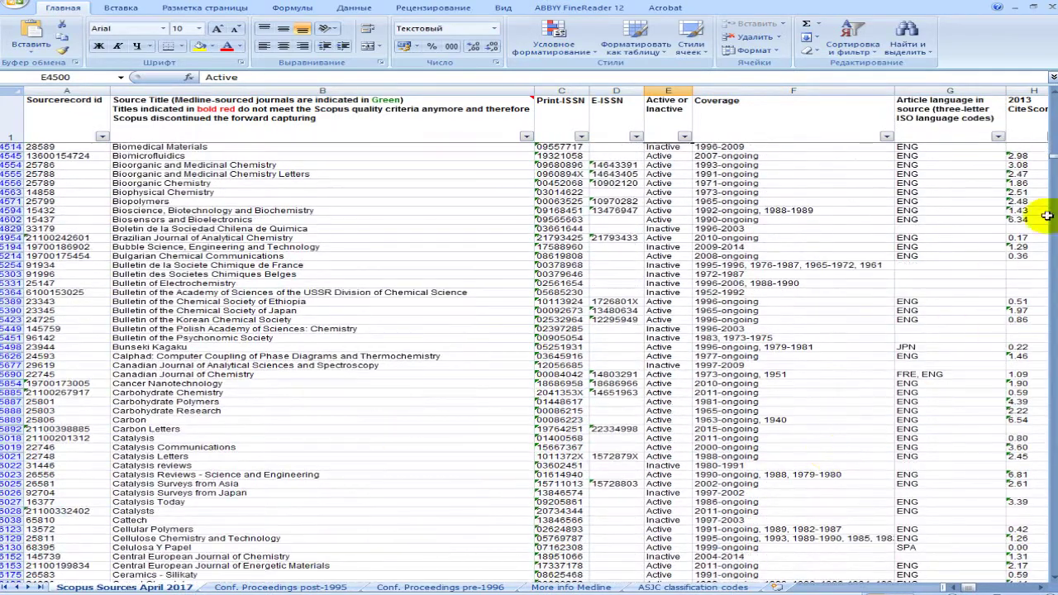
left_click_drag(1056, 163, 1044, 114)
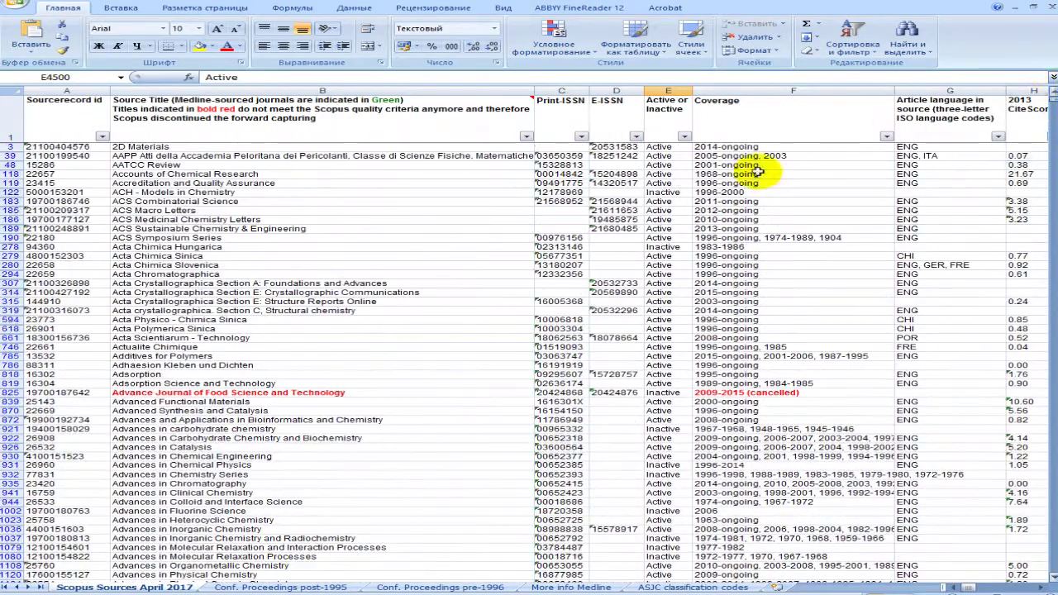
left_click(276, 274)
left_click(252, 165)
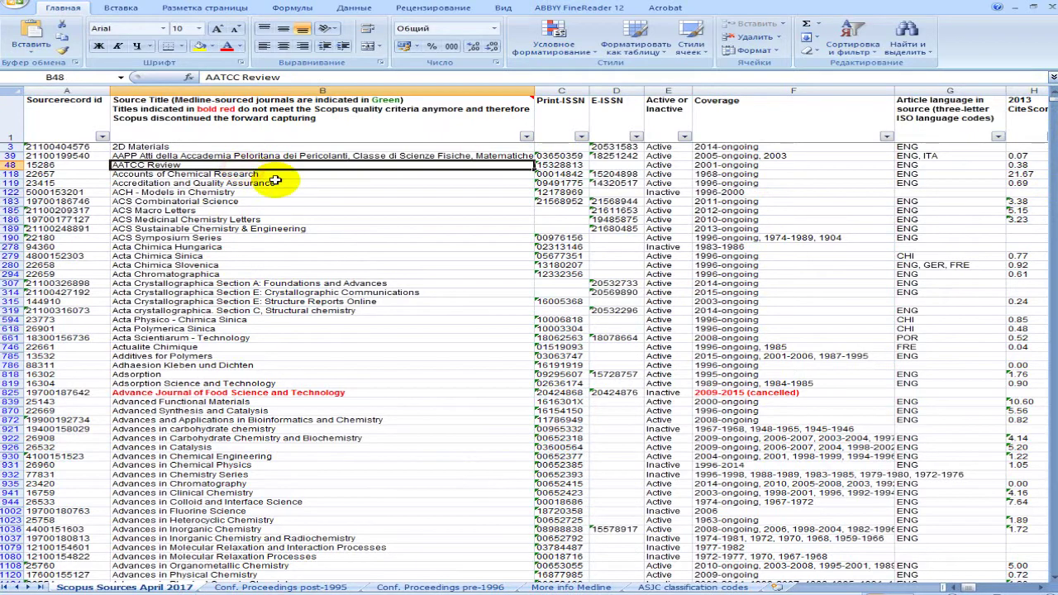
left_click(281, 156)
left_click(284, 148)
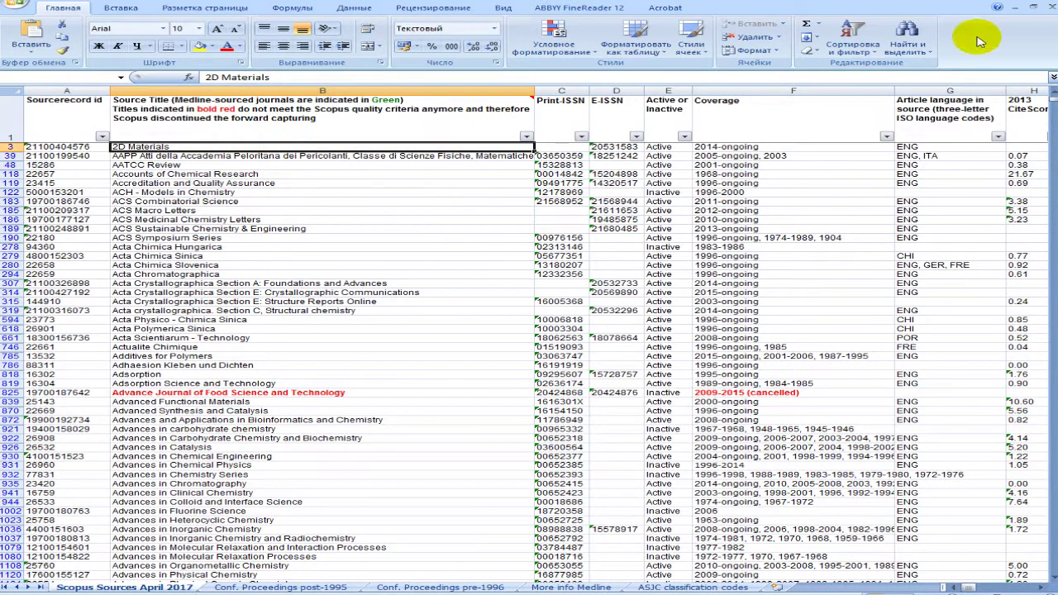
- Close the source list workbook and look over the journal ranking on the Scopus Sources web page
key("alt+F4")
left_click(552, 324)
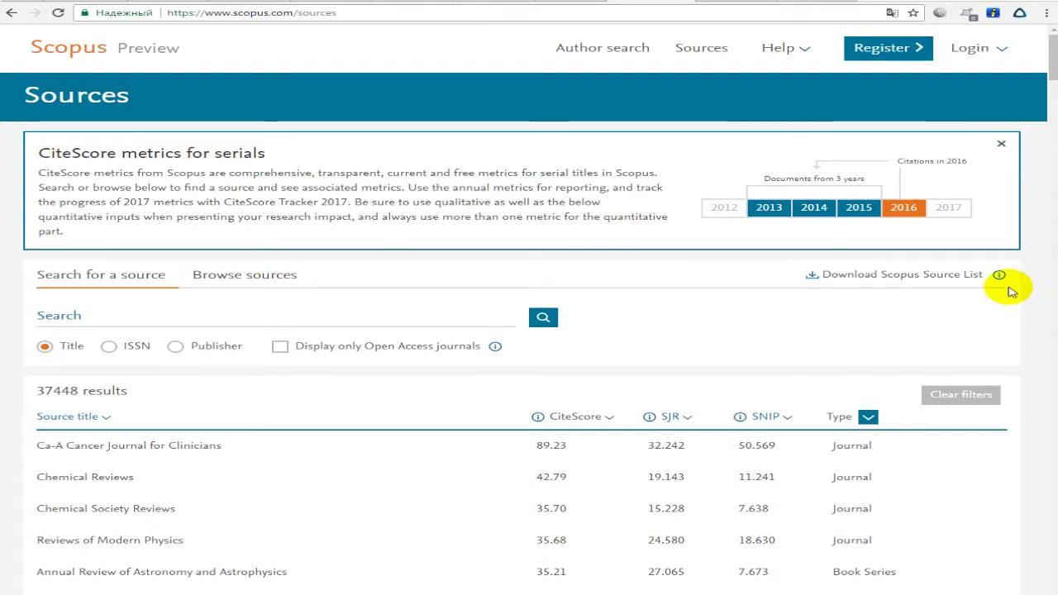
scroll(1054, 83, "down", 9)
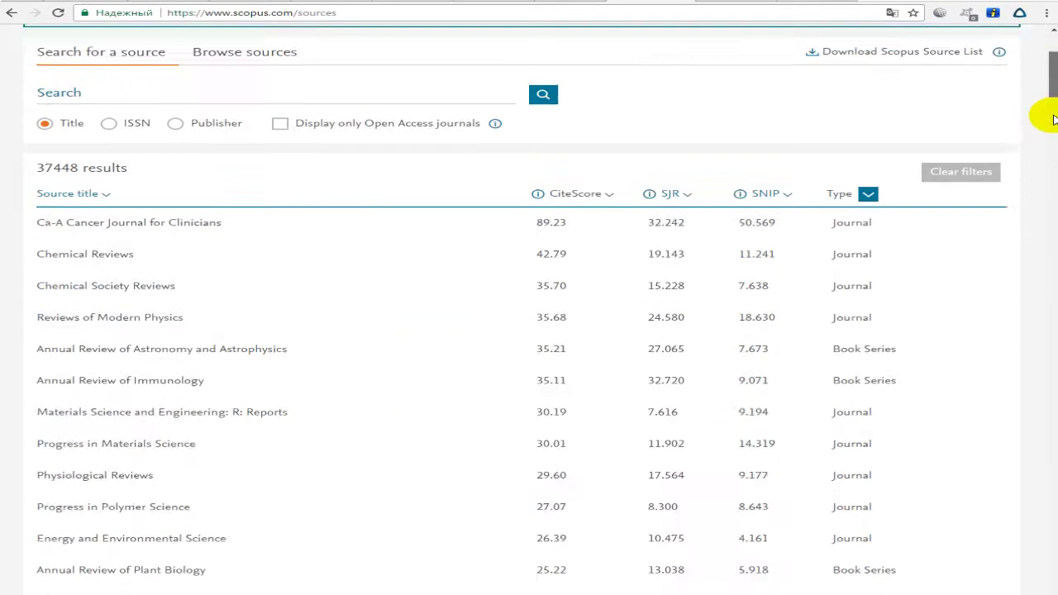
scroll(1051, 113, "up", 10)
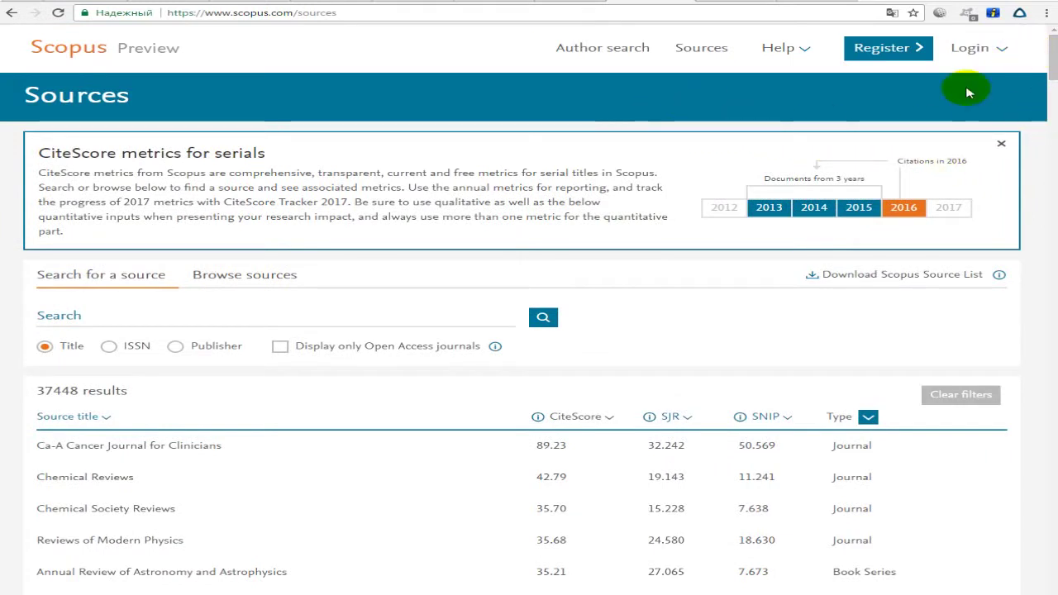
- Compare browsing sources with searching for a source, and check the search field for source titles
left_click(251, 274)
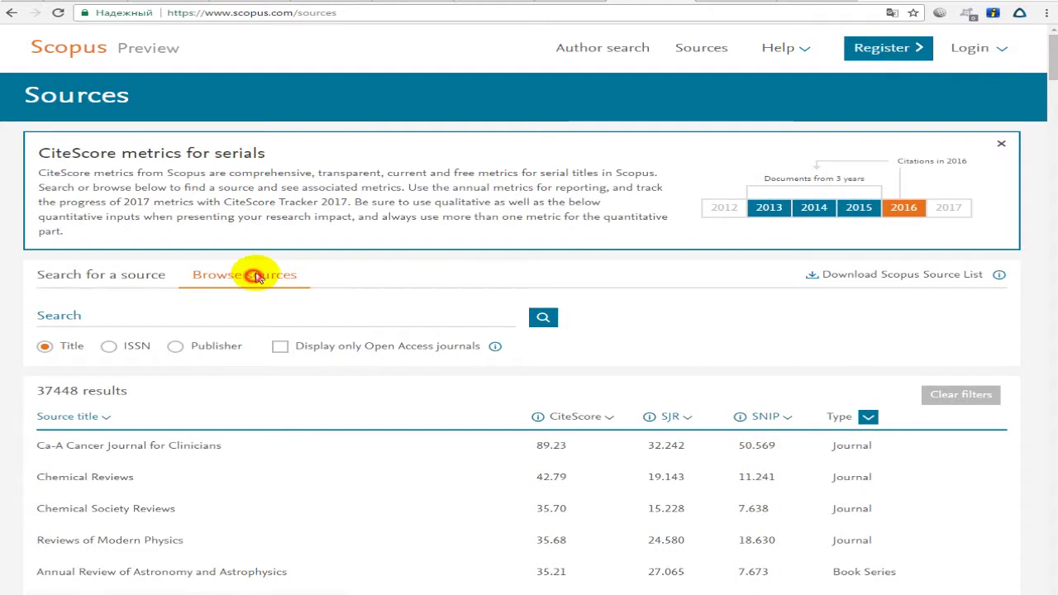
left_click(132, 277)
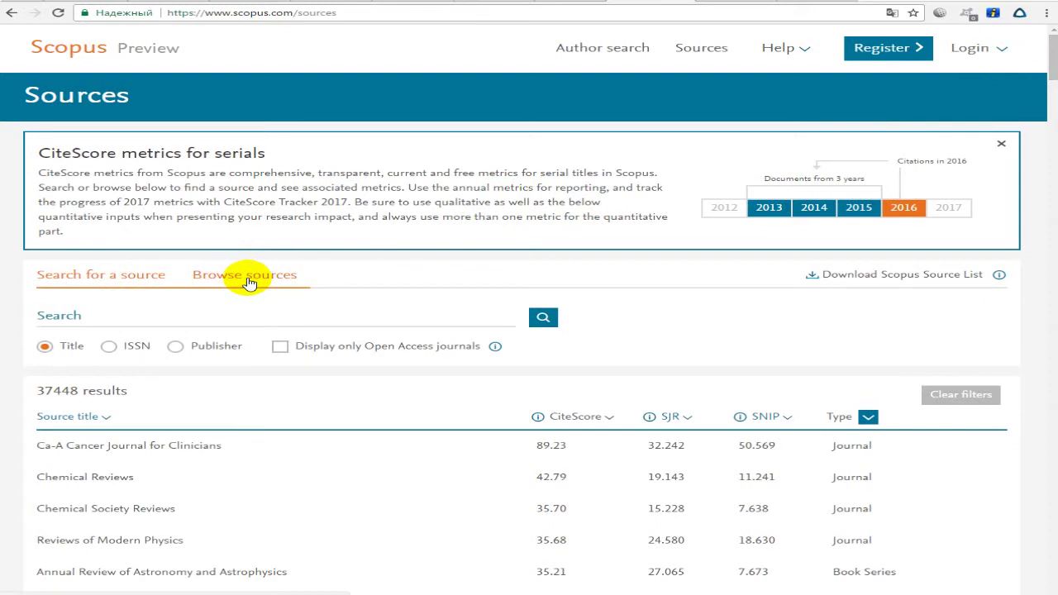
left_click(79, 318)
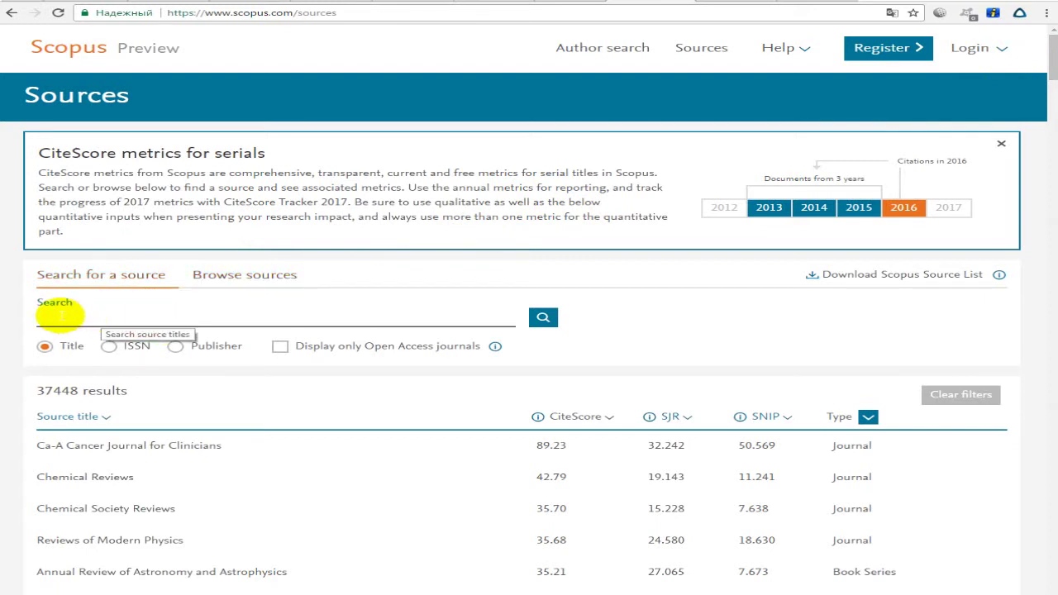
left_click(644, 349)
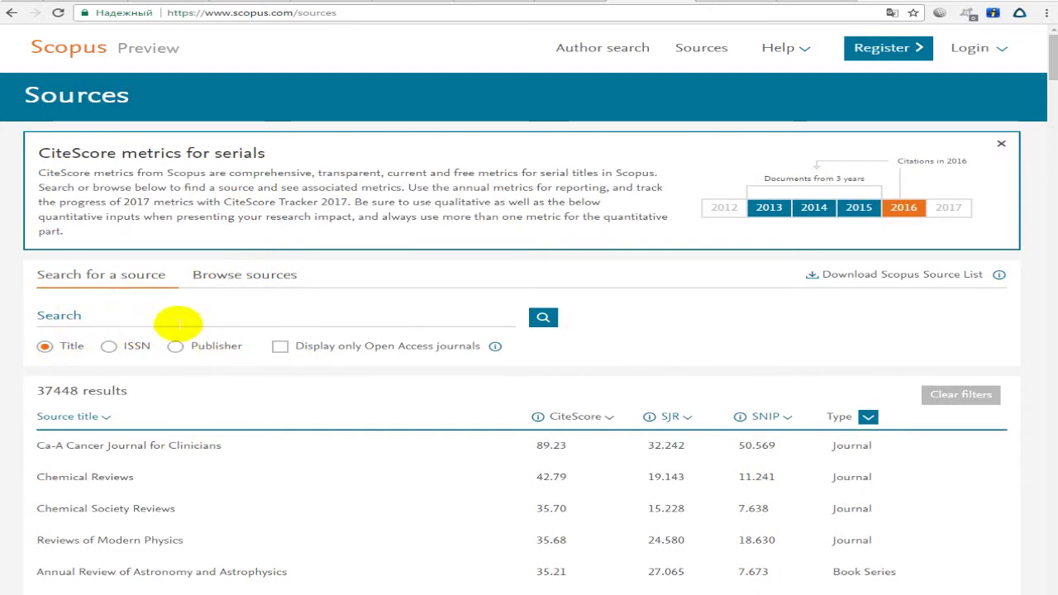
- Switch to browsing sources and look through all the available subject areas in the subject list
left_click(267, 282)
left_click(156, 318)
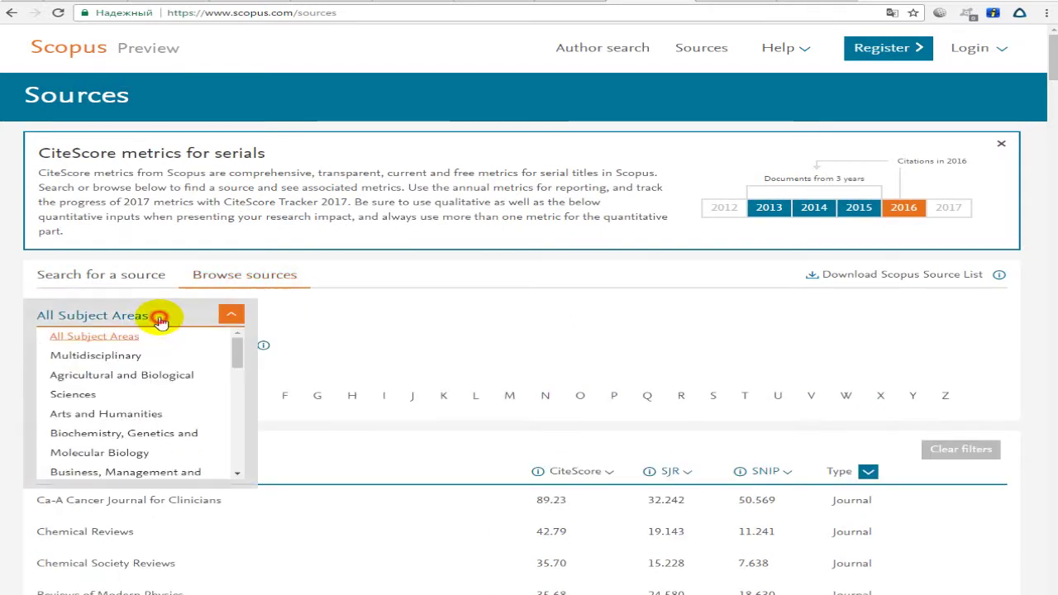
left_click_drag(241, 352, 228, 449)
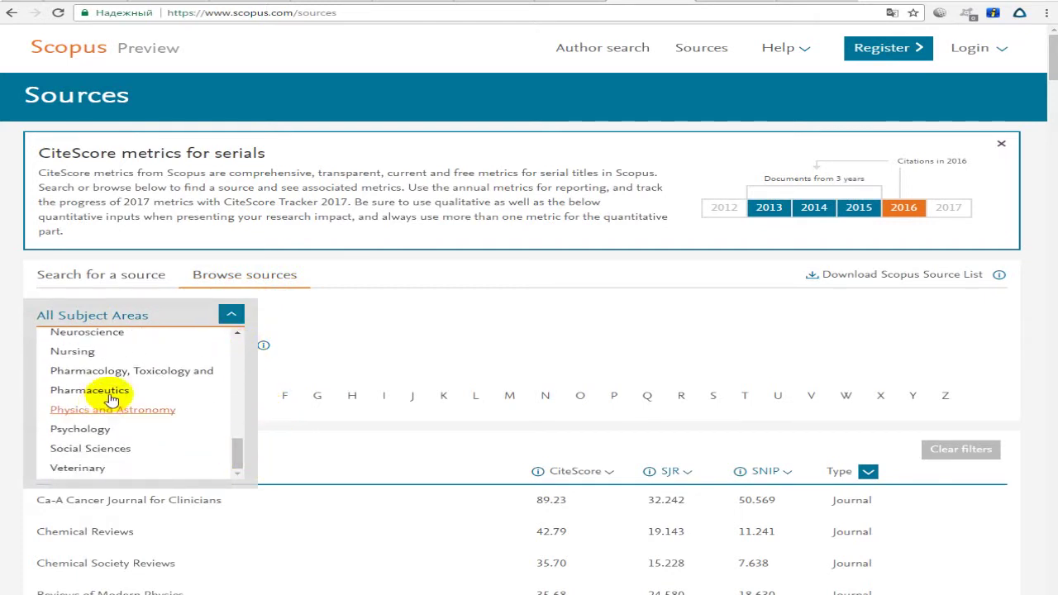
scroll(183, 374, "up", 4)
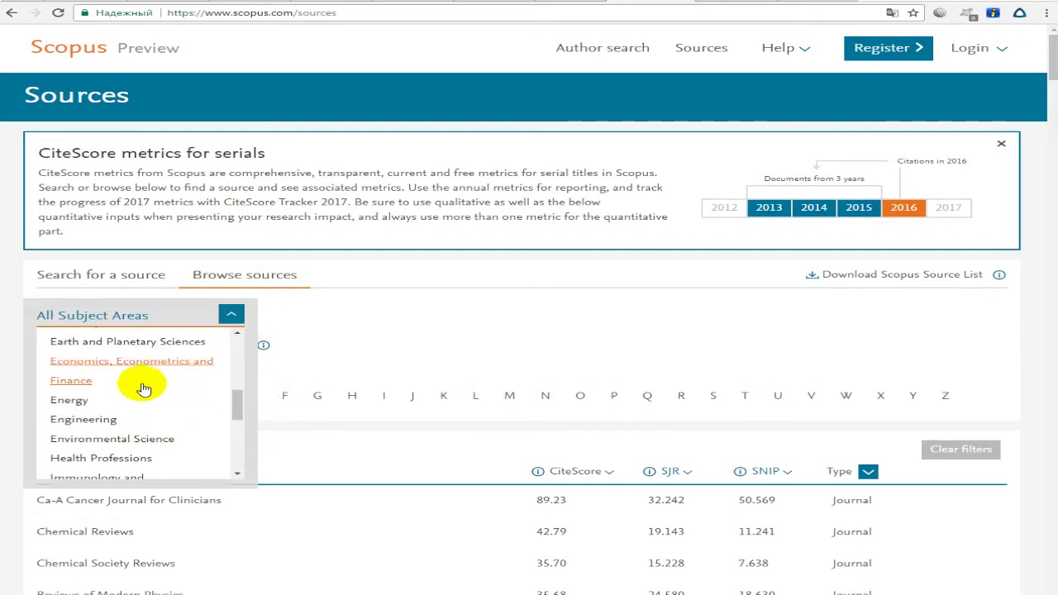
scroll(140, 397, "up", 5)
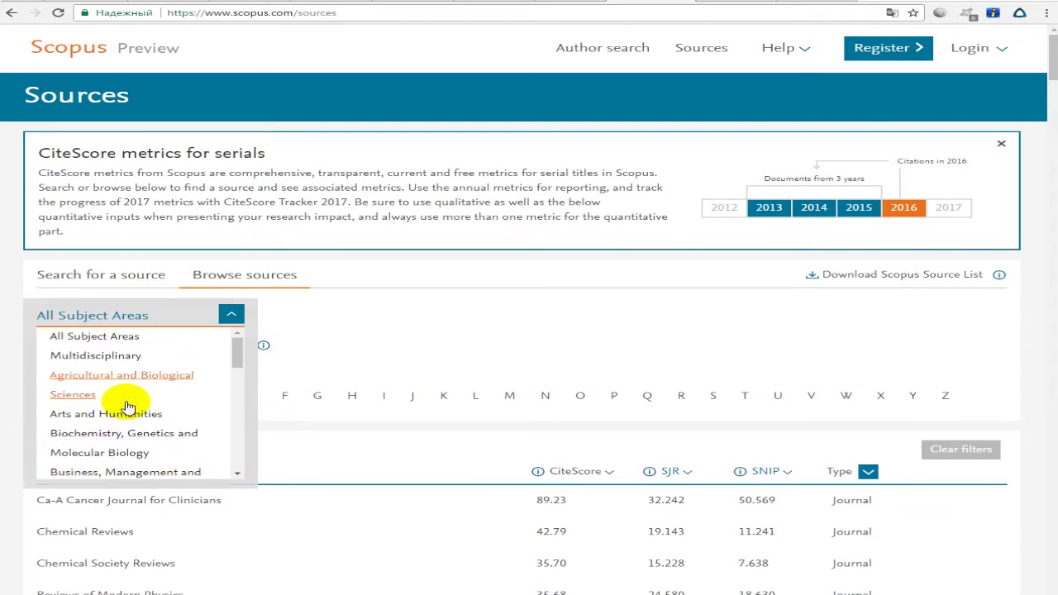